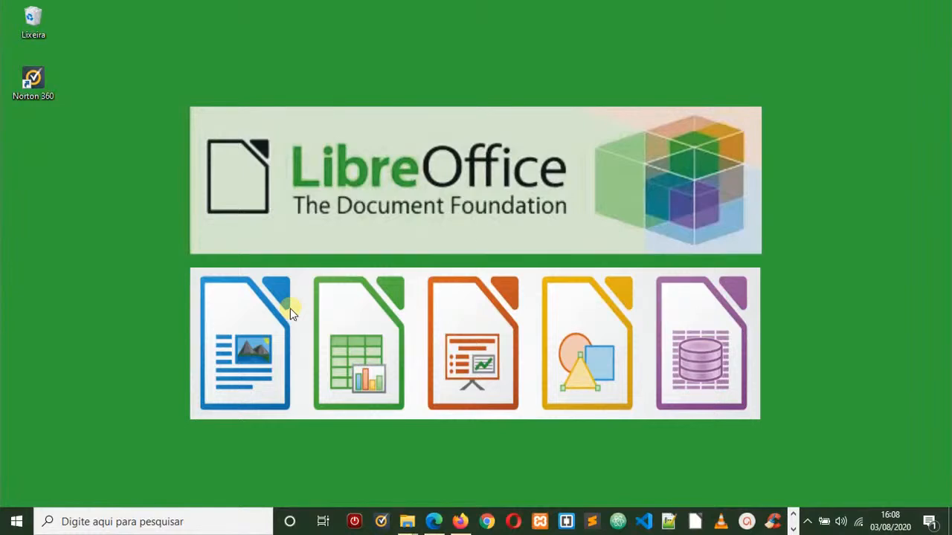
- Switch to the Paint window with the AULA 0013 drawing
key(alt+Tab)
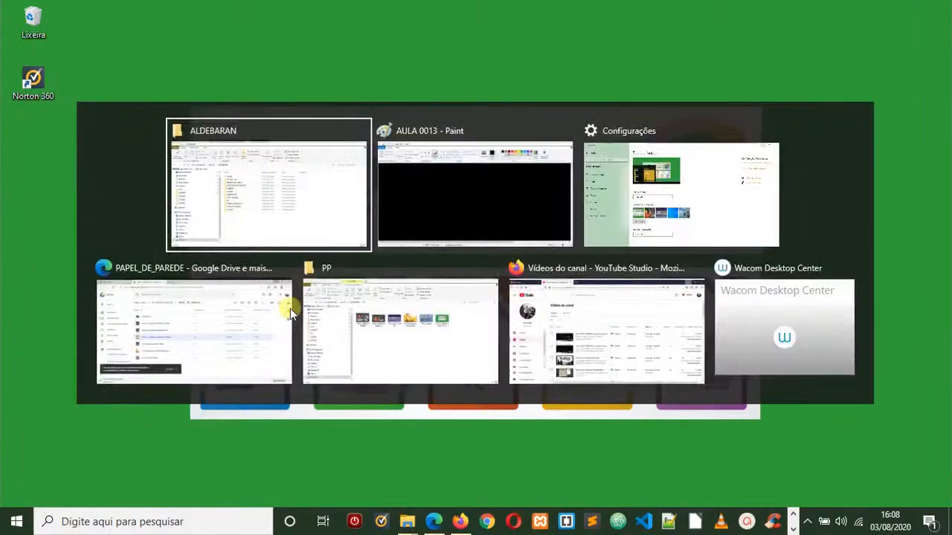
key(alt+Tab)
key(alt+Tab)
key(alt+Tab)
key(alt+Tab)
key(alt+Tab)
key(alt+Tab)
key(alt+Tab)
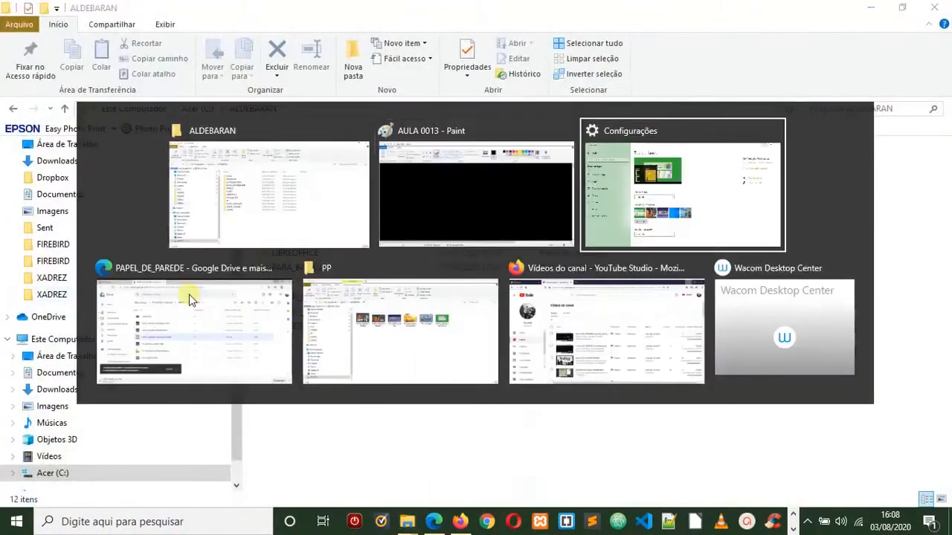
key(alt+Tab)
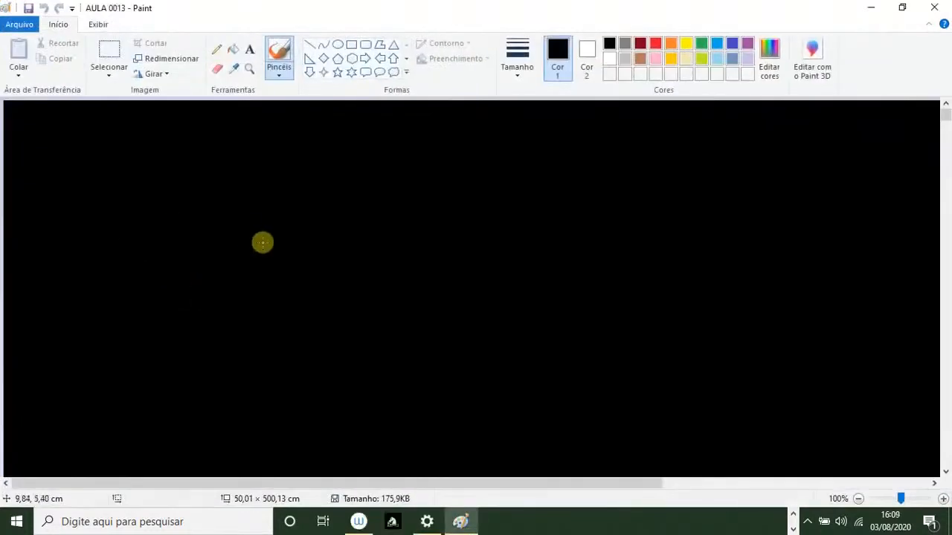
- Handwrite the heading "13º aula - LibreOffice - Calc" in blue with the Pencil near the canvas top and underline it in yellow
click(216, 49)
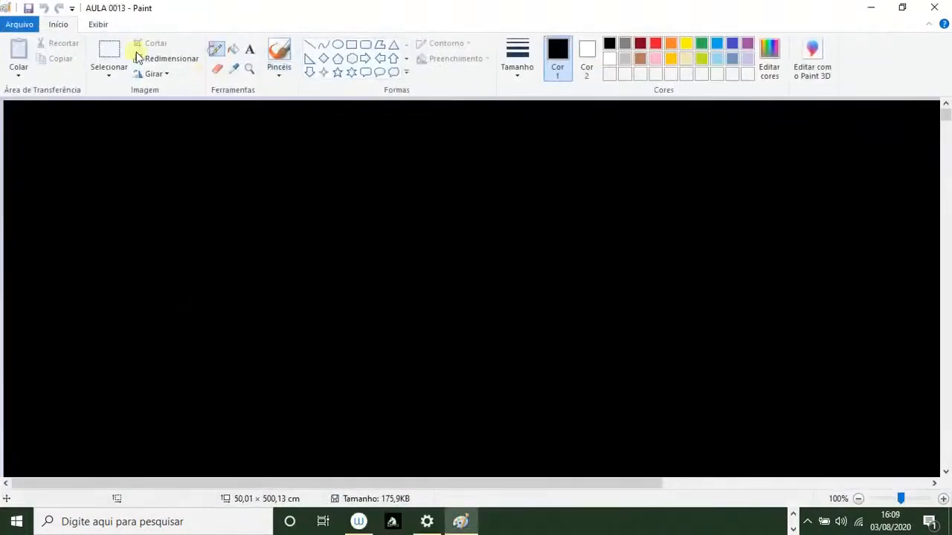
click(519, 65)
click(492, 154)
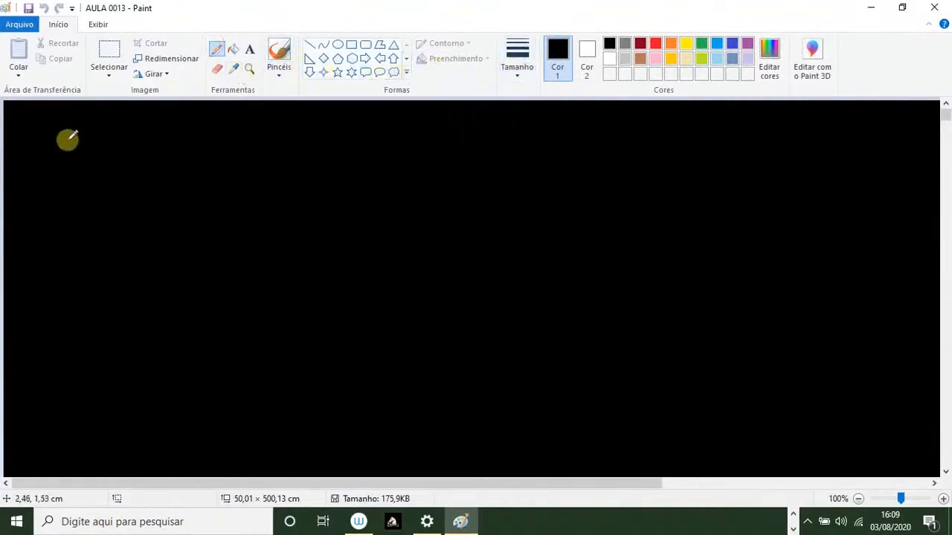
click(717, 45)
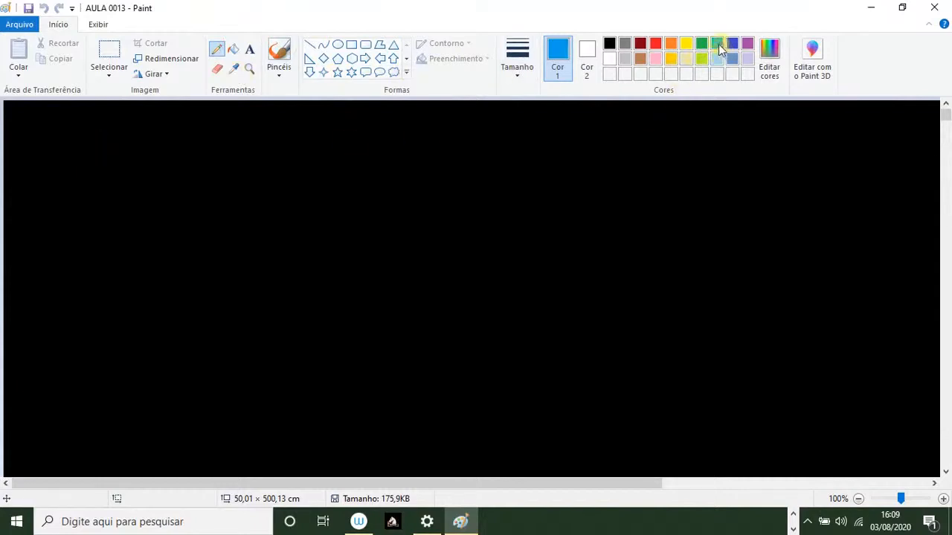
mouse_move(57, 133)
mouse_down()
mouse_move(49, 149)
mouse_move(65, 152)
mouse_move(93, 129)
mouse_move(131, 148)
mouse_move(149, 136)
mouse_move(186, 152)
mouse_move(214, 147)
mouse_up()
mouse_move(253, 124)
mouse_down()
mouse_move(268, 143)
mouse_move(282, 123)
mouse_move(295, 145)
mouse_move(351, 134)
mouse_move(344, 145)
mouse_move(373, 162)
mouse_move(392, 133)
mouse_move(418, 151)
mouse_move(495, 131)
mouse_move(525, 148)
mouse_up()
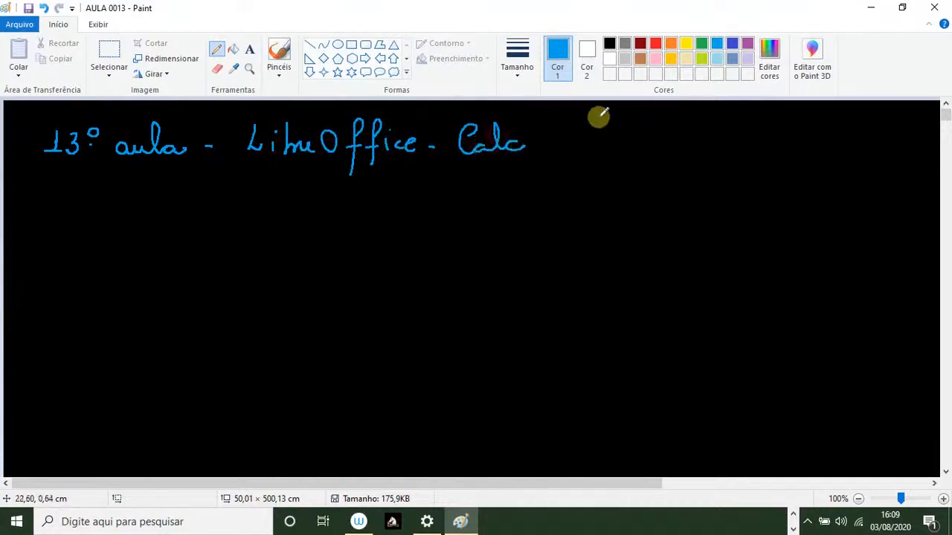
click(686, 43)
drag(41, 169, 530, 167)
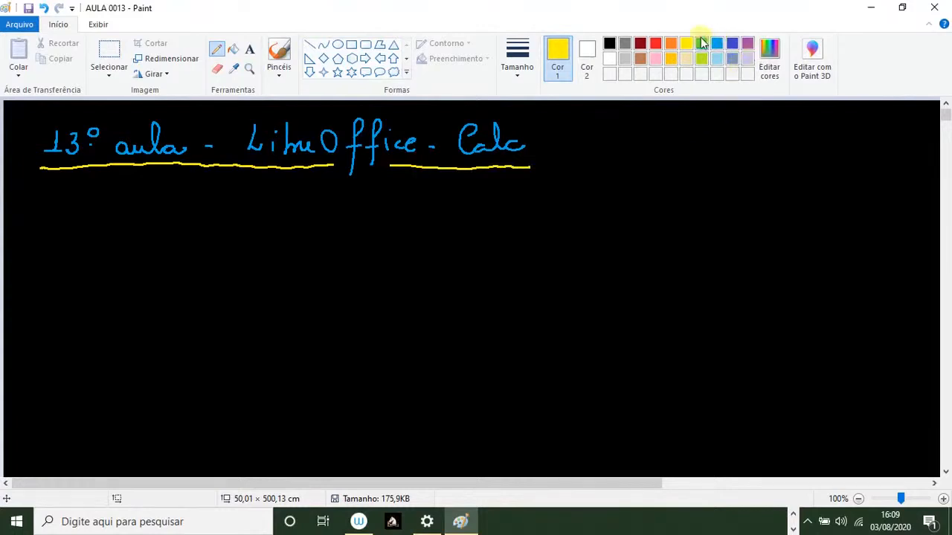
- Handwrite the date "(03/08/2020)" in orange after the heading, followed by the time "16:09h" in purple with an underline
click(671, 43)
drag(572, 119, 566, 153)
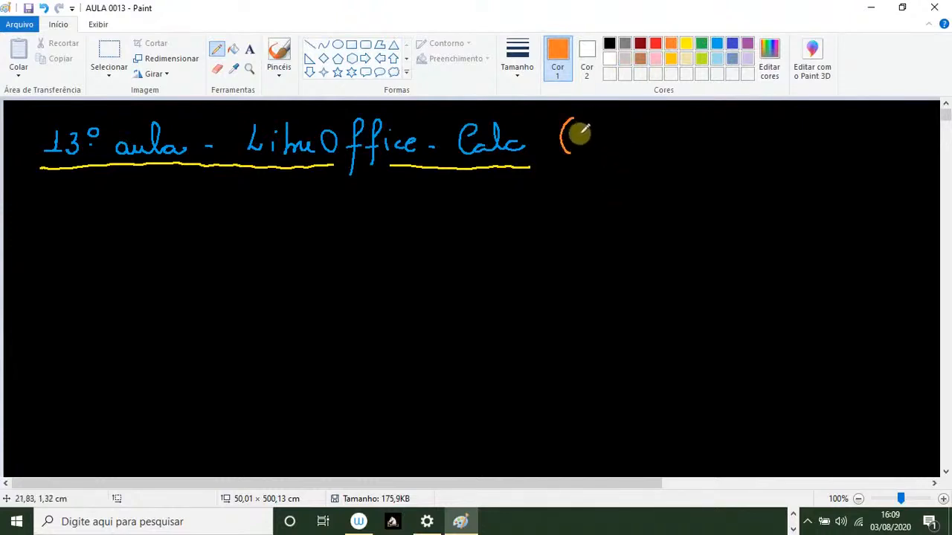
drag(579, 135, 610, 156)
mouse_move(618, 142)
mouse_down()
mouse_move(637, 130)
mouse_move(686, 142)
mouse_move(712, 126)
mouse_move(725, 156)
mouse_up()
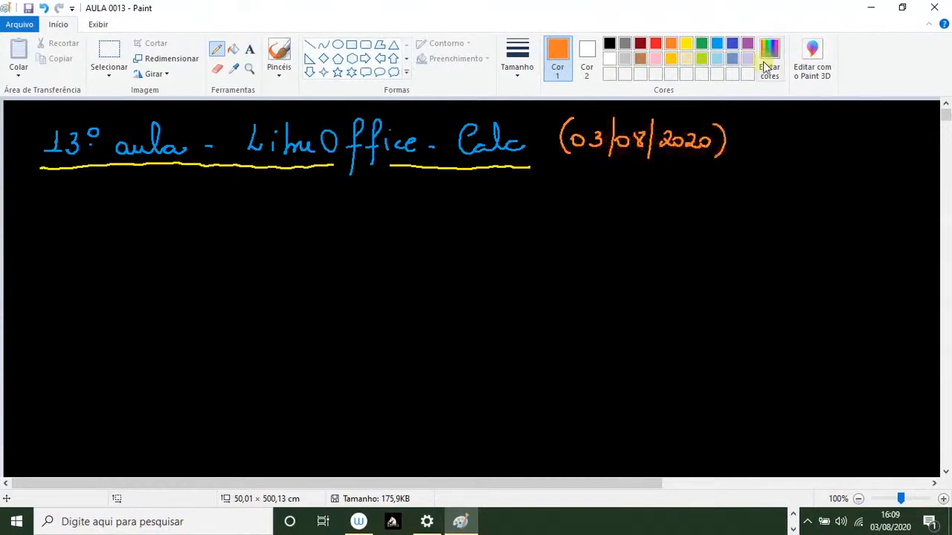
click(747, 43)
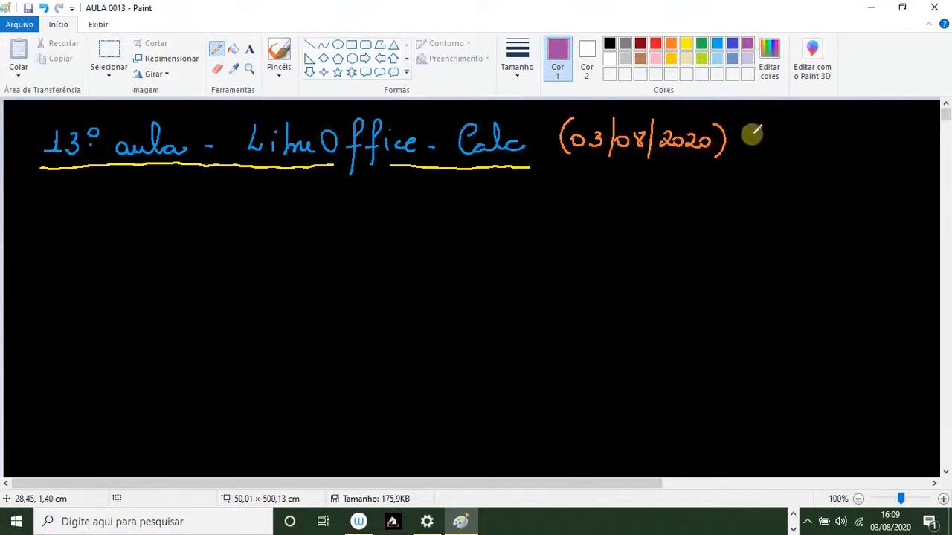
mouse_move(748, 142)
mouse_down()
mouse_move(853, 147)
mouse_move(861, 158)
mouse_up()
drag(753, 169, 859, 170)
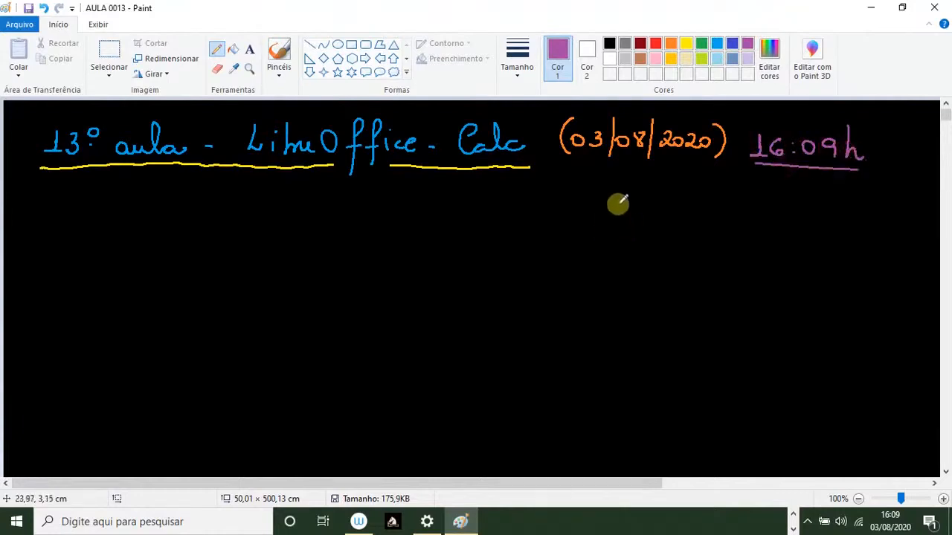
- Handwrite "SE" in large green letters below the heading and underline it twice in orange
click(702, 43)
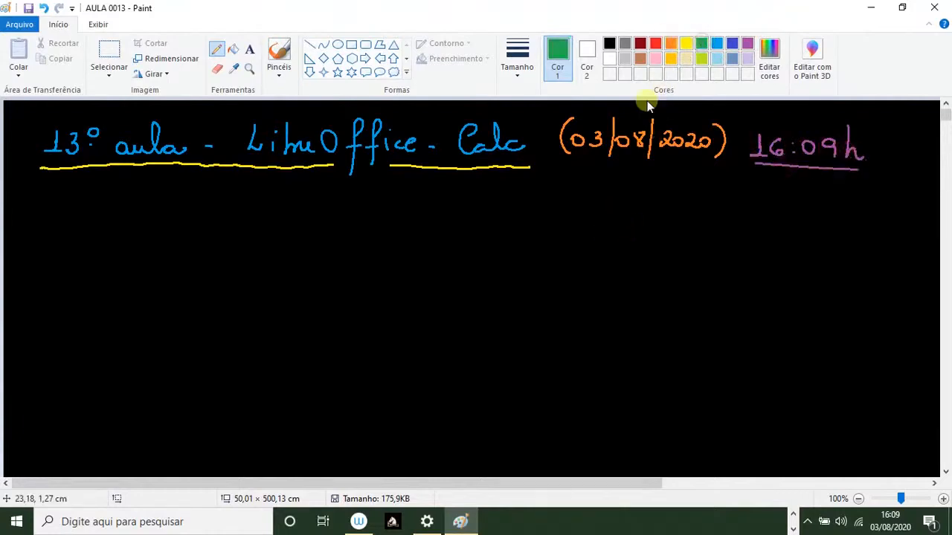
mouse_move(400, 213)
mouse_down()
mouse_move(413, 232)
mouse_move(372, 248)
mouse_move(427, 247)
mouse_move(454, 215)
mouse_move(457, 253)
mouse_up()
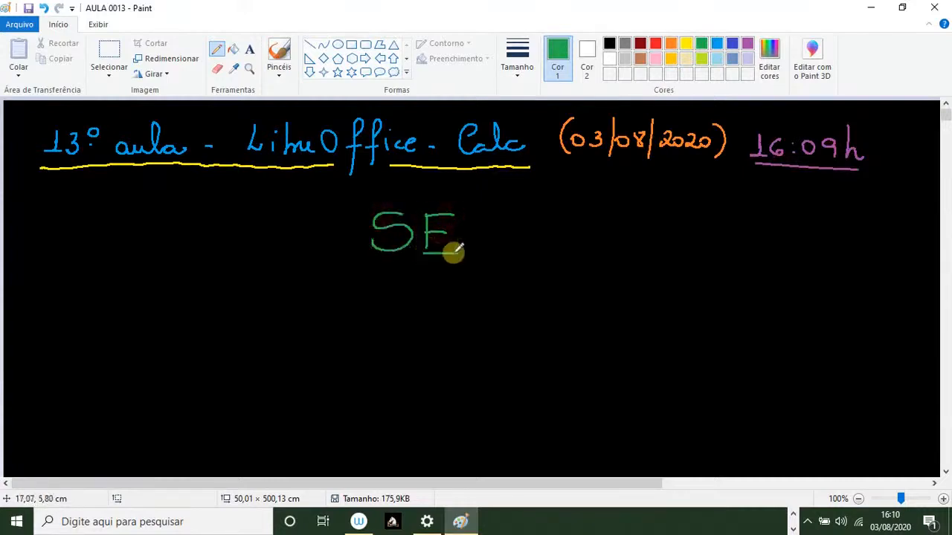
click(670, 43)
mouse_move(351, 275)
mouse_down()
mouse_move(468, 275)
mouse_move(455, 283)
mouse_up()
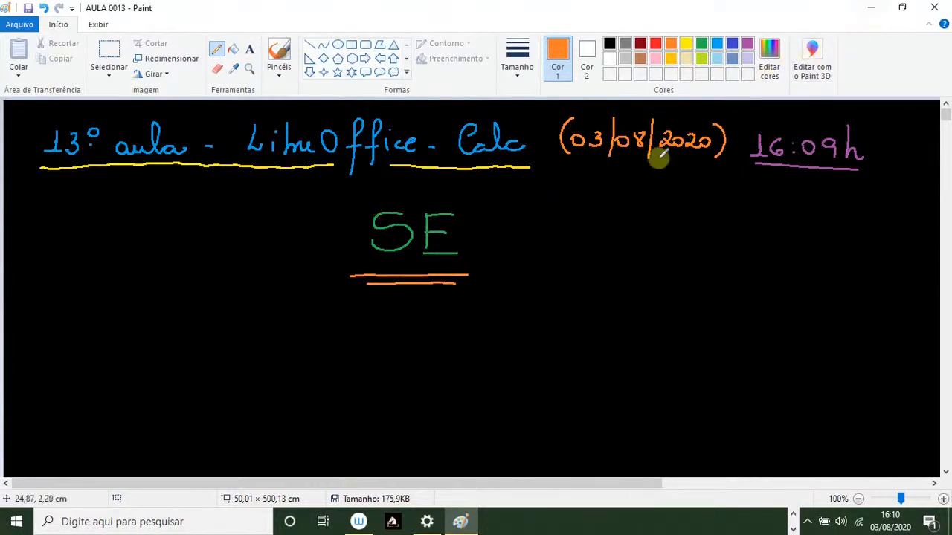
- Open LibreOffice and create a new Calc spreadsheet
click(792, 515)
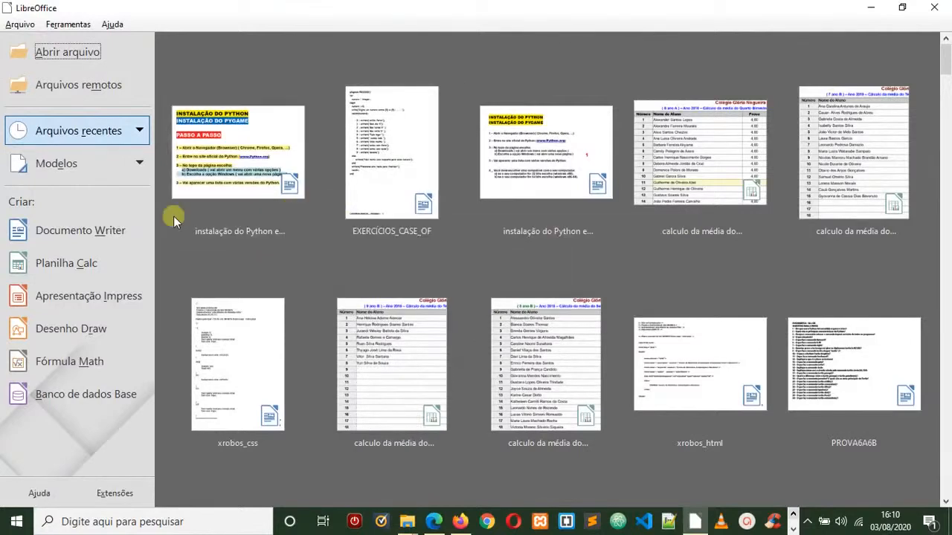
click(64, 268)
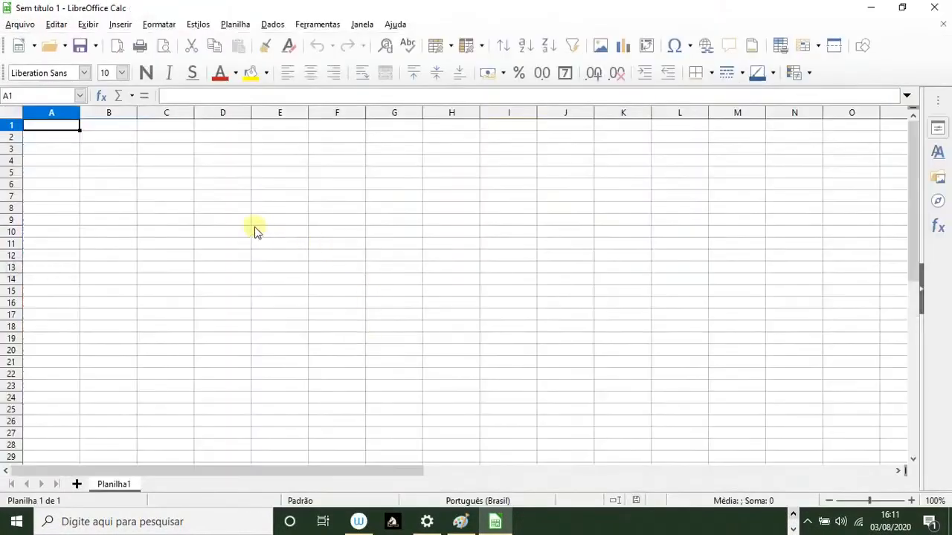
- Select the entire sheet, widen all columns and make all rows taller
click(11, 112)
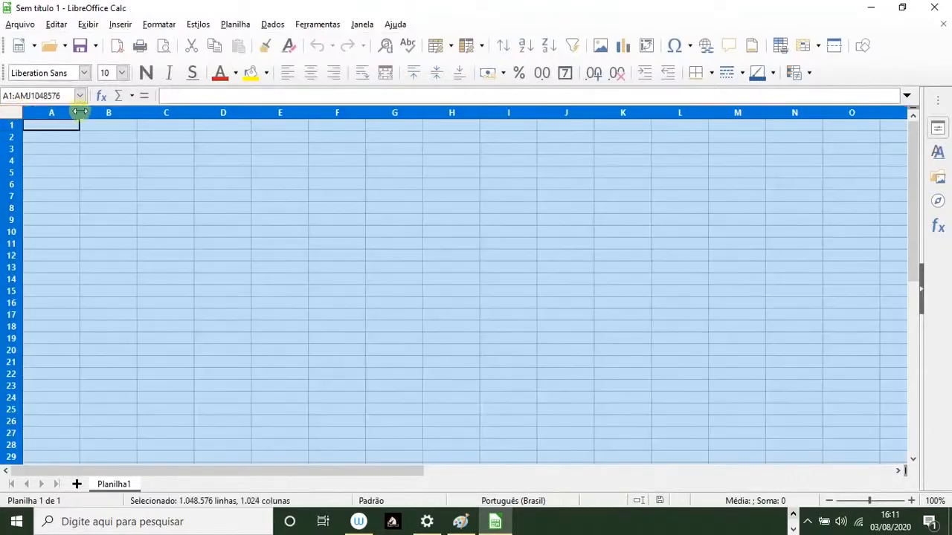
drag(79, 112, 98, 113)
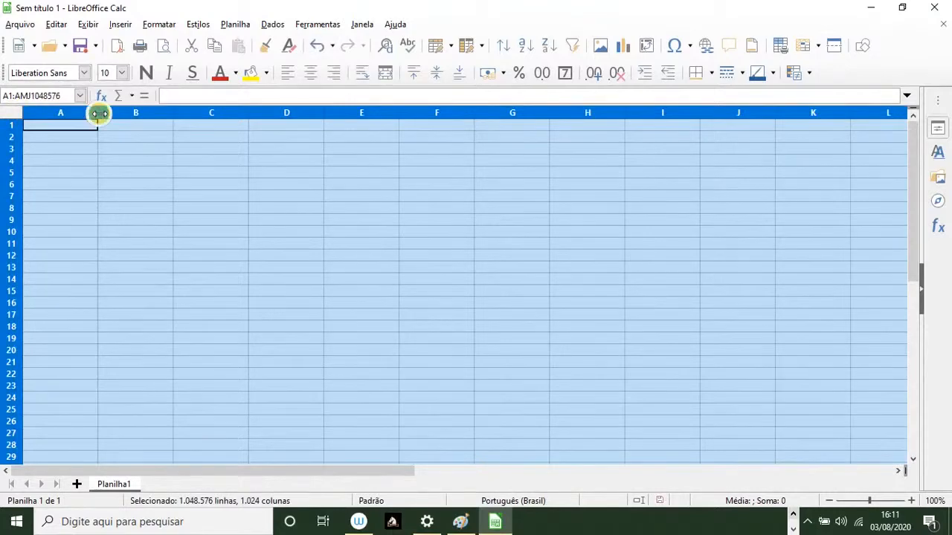
right_click(97, 114)
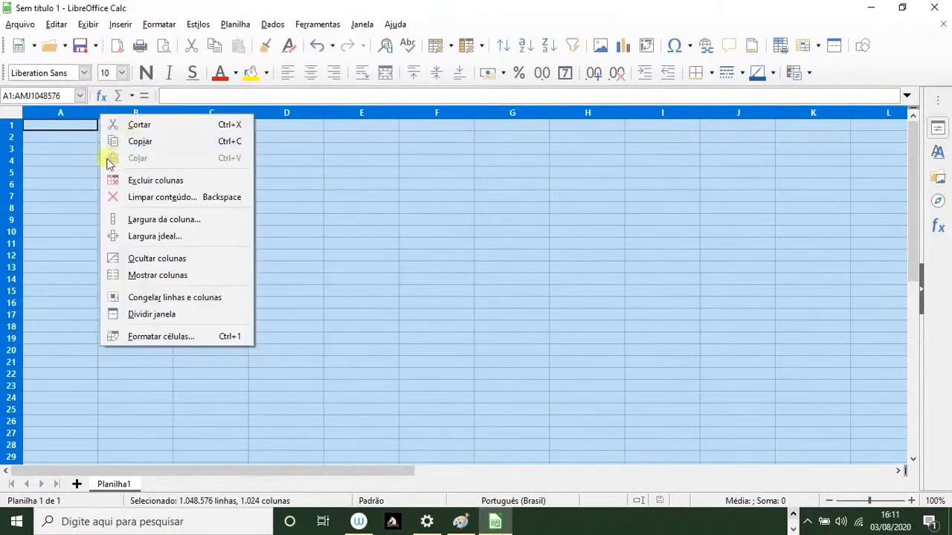
click(13, 123)
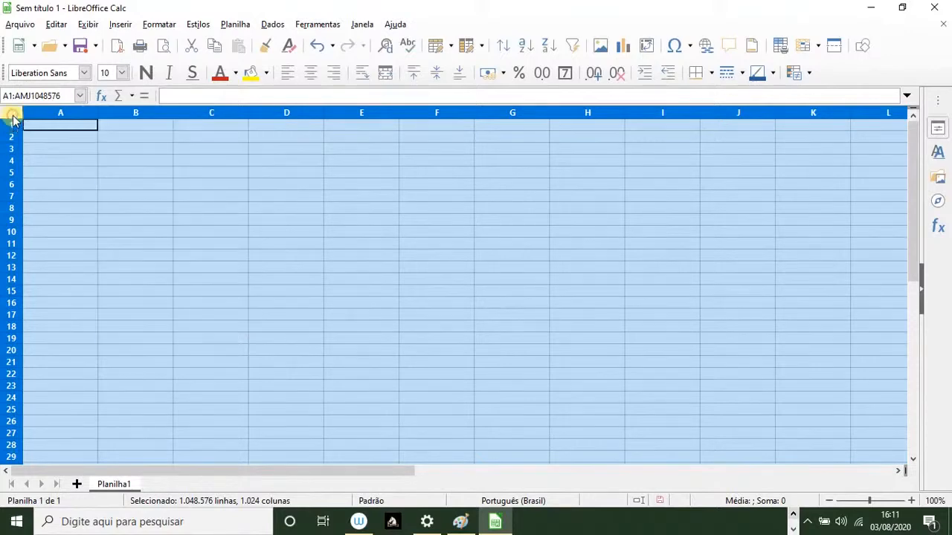
click(94, 199)
click(16, 116)
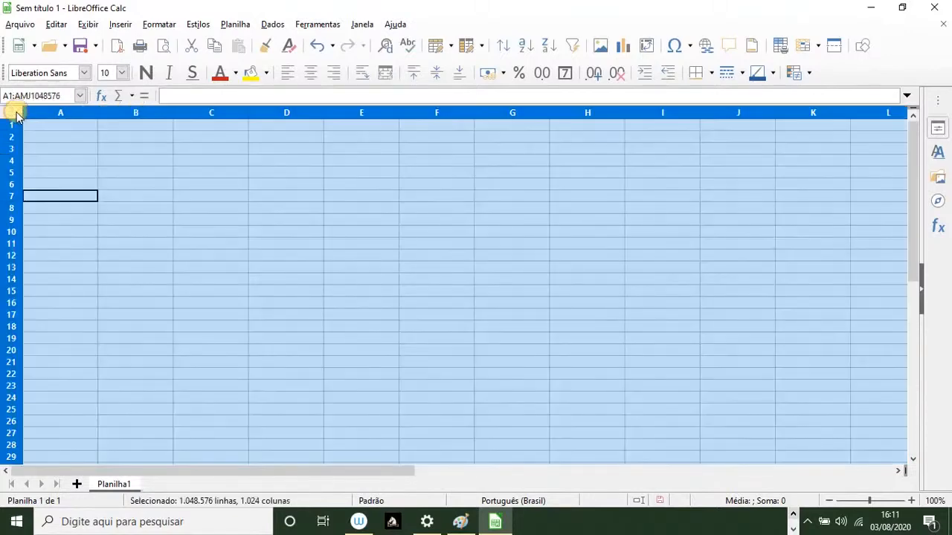
drag(98, 112, 112, 113)
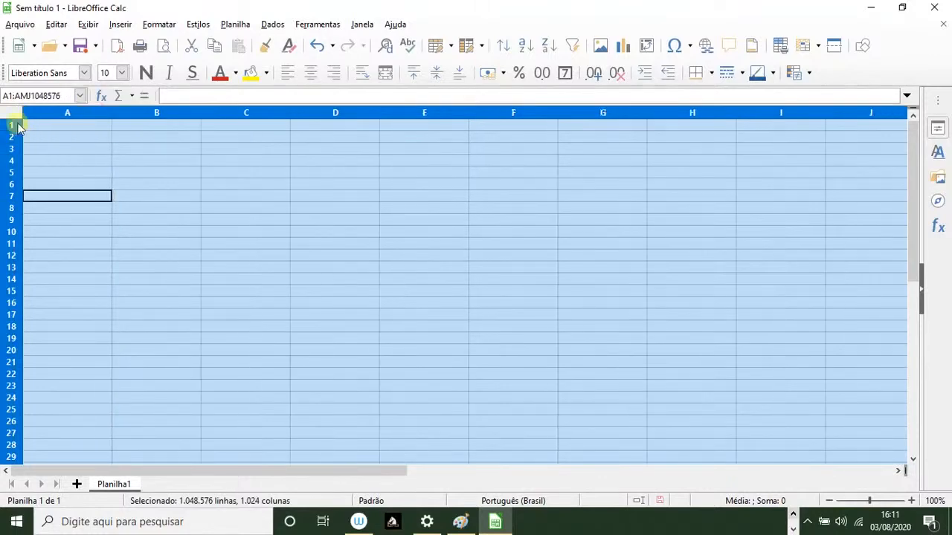
drag(18, 133, 19, 137)
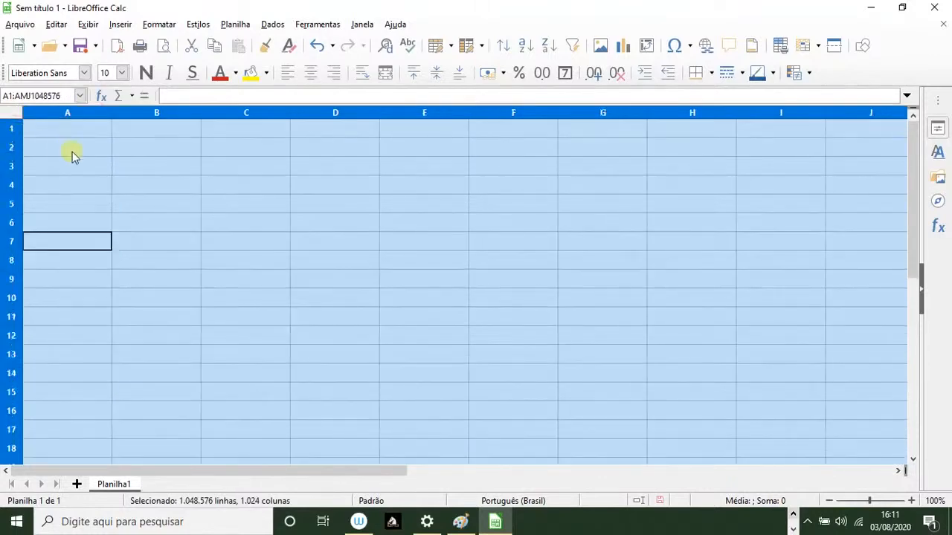
- Try to set the font of the whole sheet to Comic Sans MS
click(80, 74)
click(85, 73)
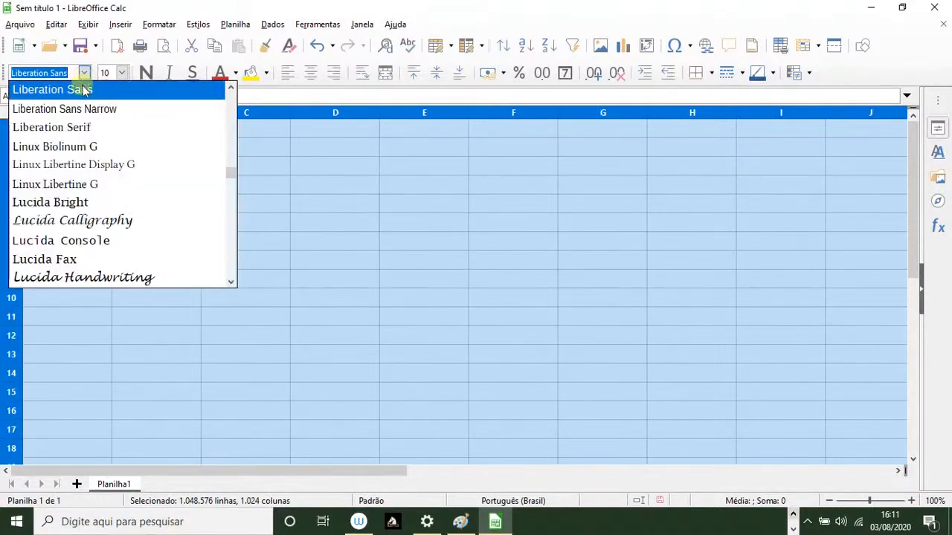
text(Comic Sans MS)
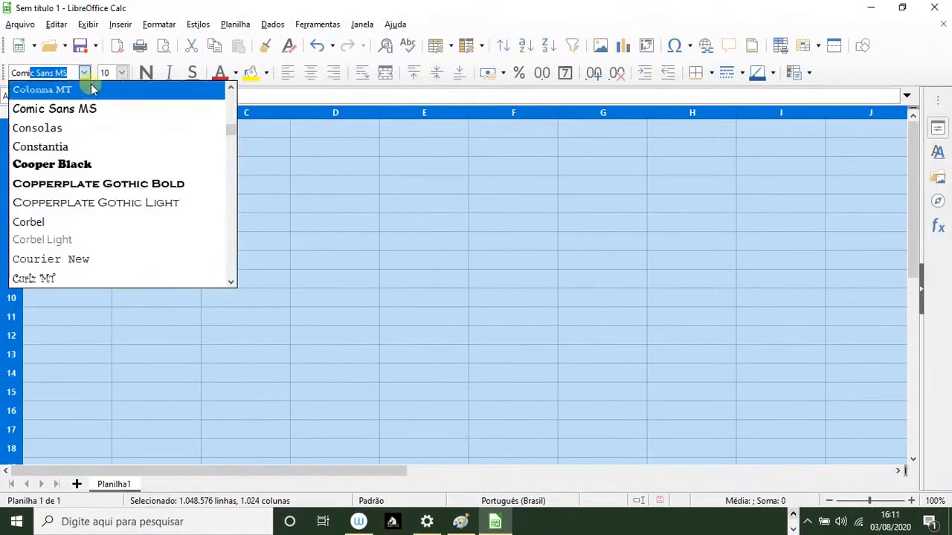
- Set the font size of all cells to 18 and enlarge the row heights and column widths further
click(122, 74)
click(122, 74)
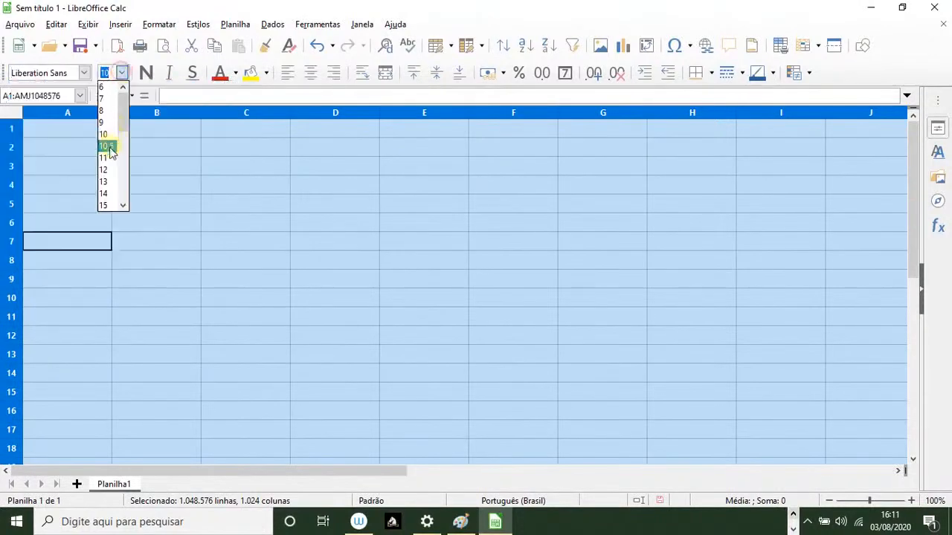
click(106, 192)
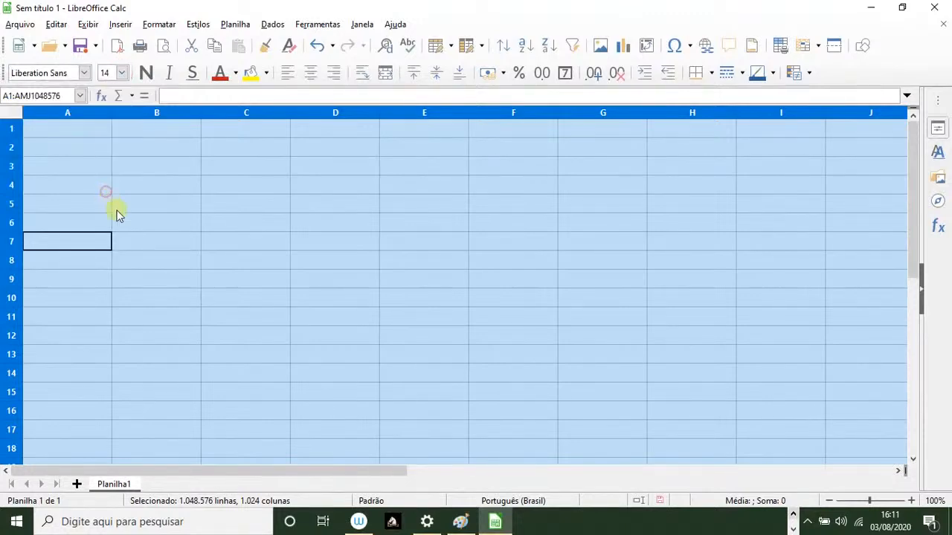
click(122, 72)
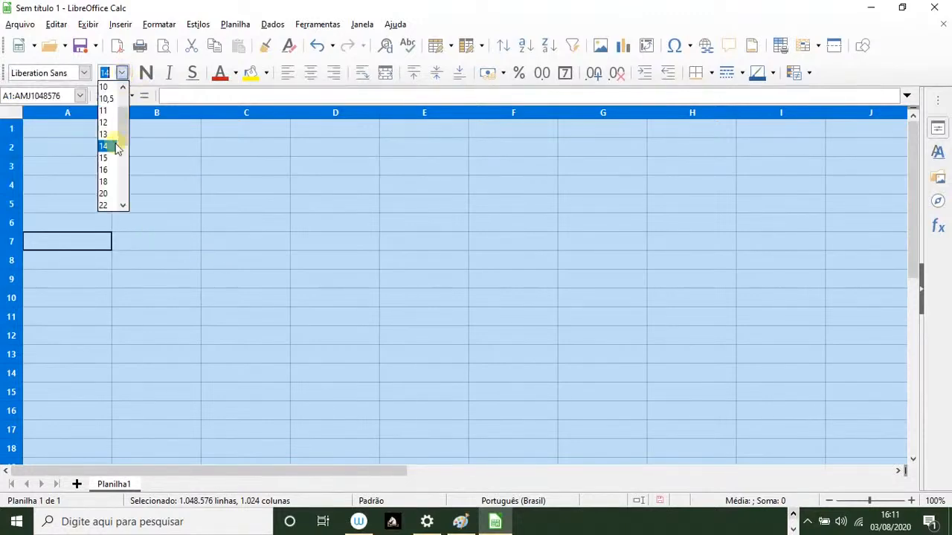
click(106, 183)
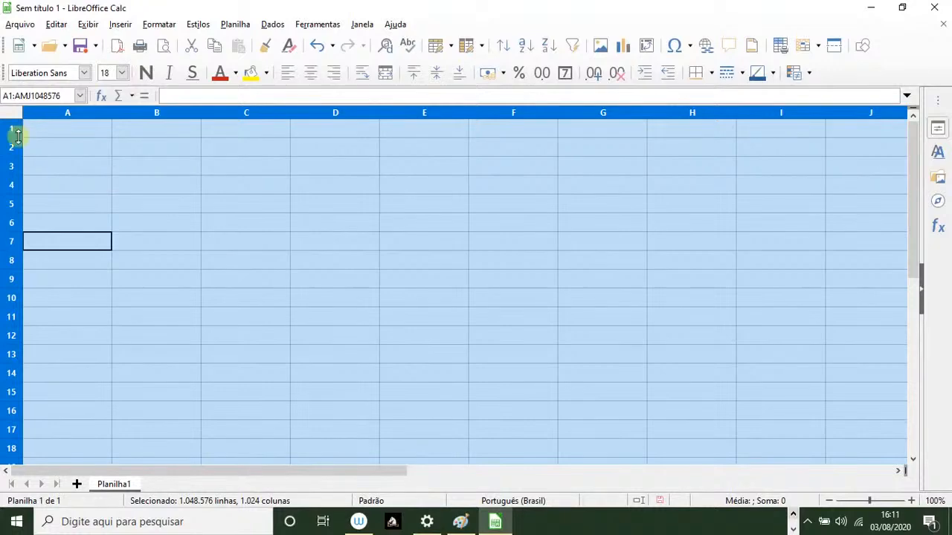
drag(12, 138, 14, 145)
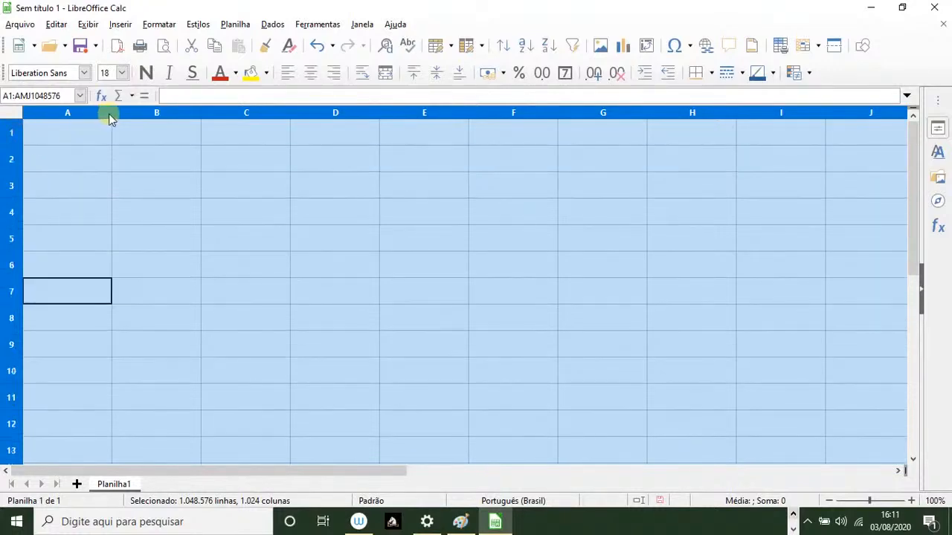
drag(111, 113, 116, 113)
- Set the page style to landscape orientation with left, right and top margins of 1 cm
click(162, 25)
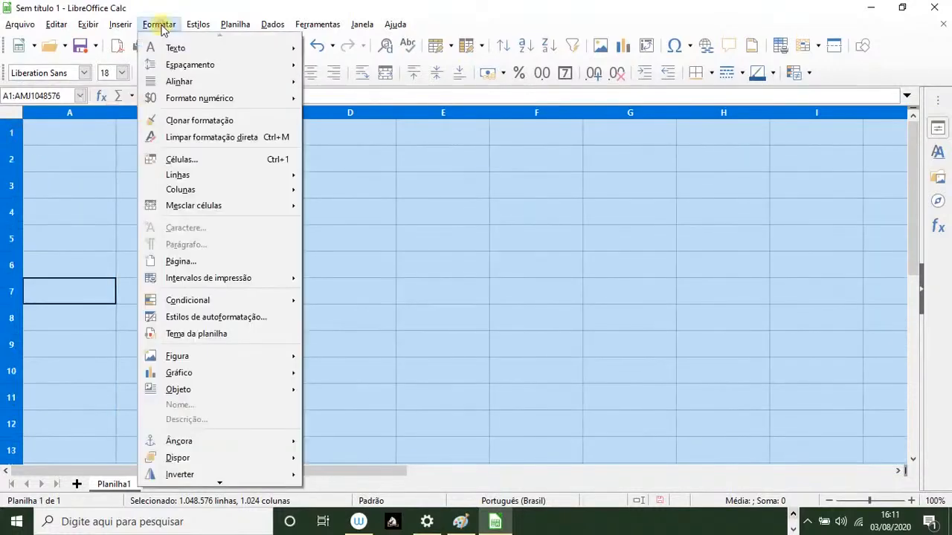
click(181, 263)
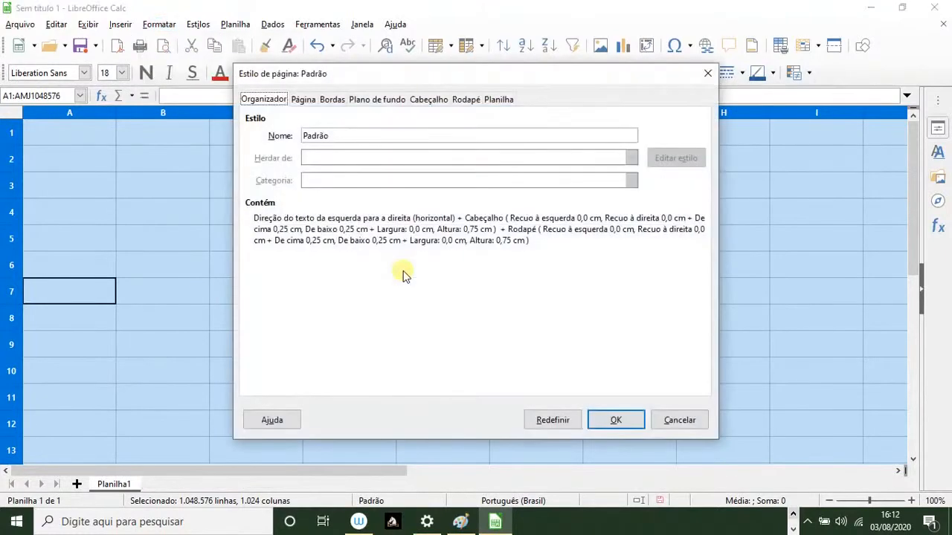
click(307, 100)
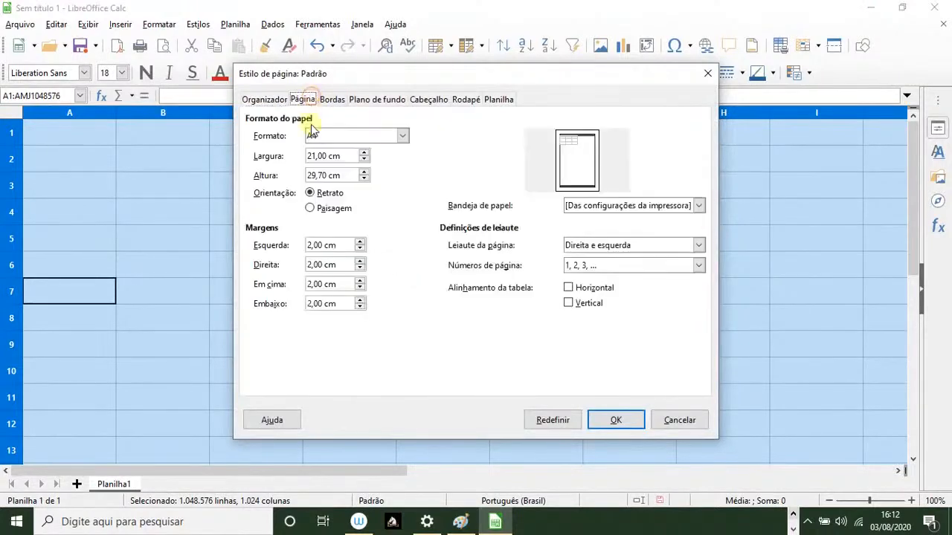
click(315, 208)
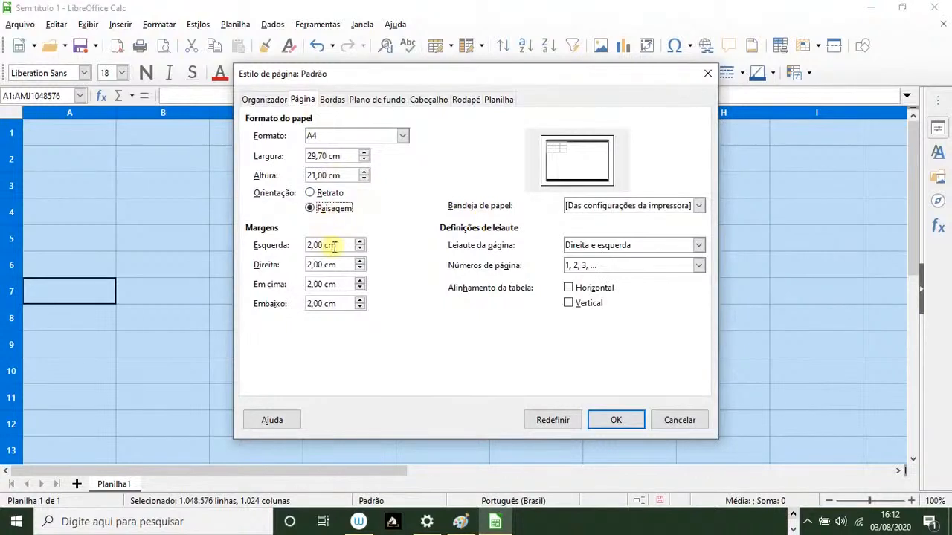
drag(335, 246, 307, 303)
text(1)
text(1)
text(1)
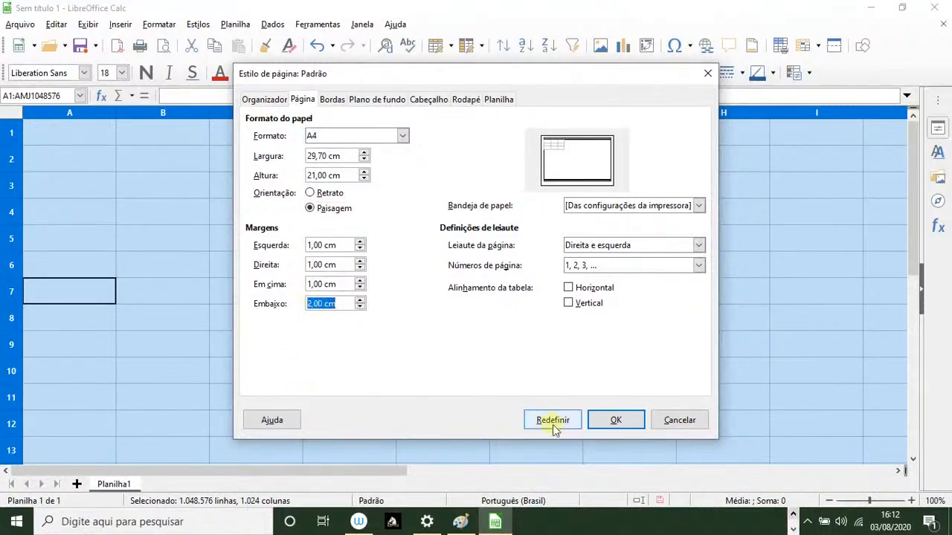
click(597, 421)
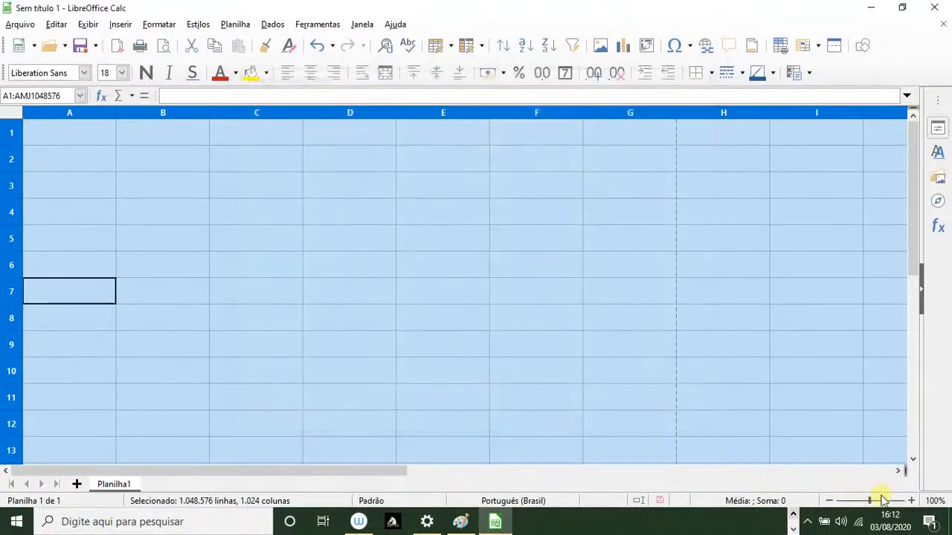
- Enter the column heading "Média" in cell B3
click(911, 501)
click(911, 502)
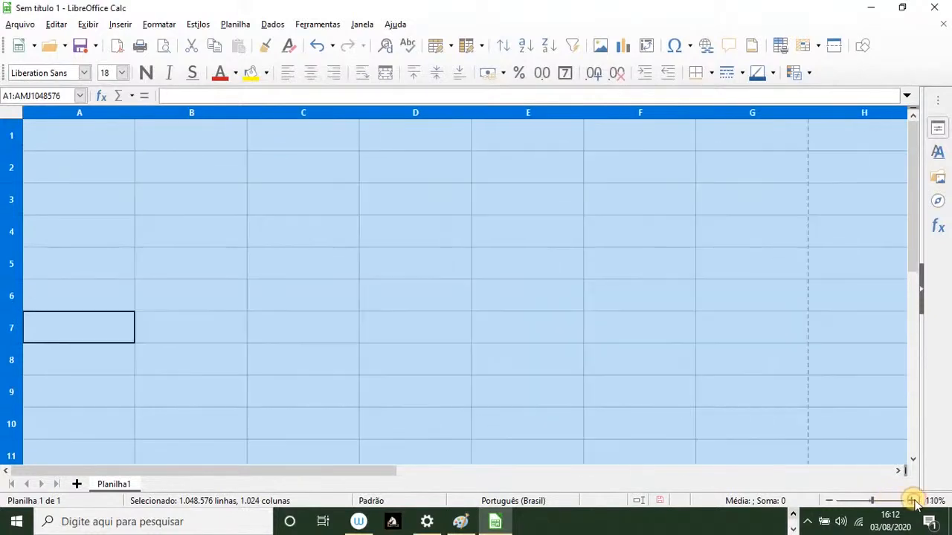
click(912, 501)
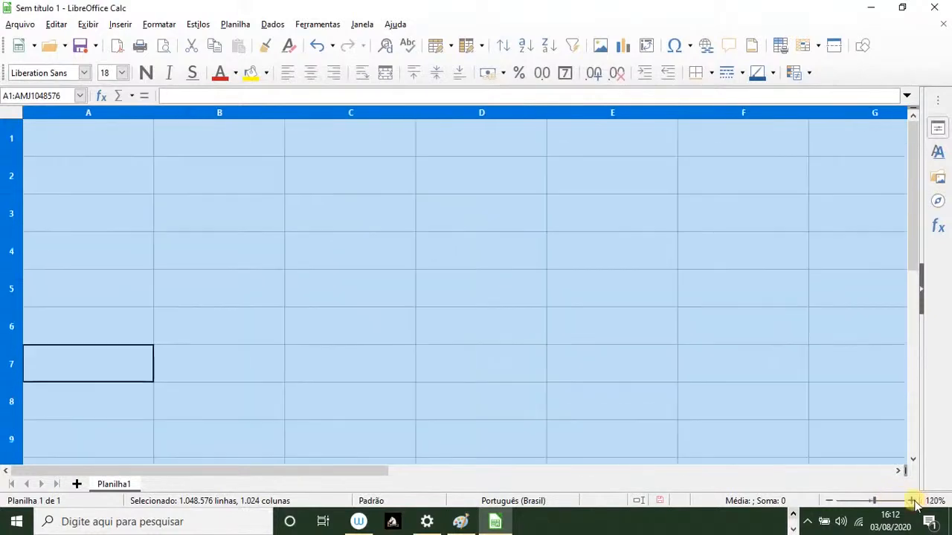
click(830, 501)
click(218, 238)
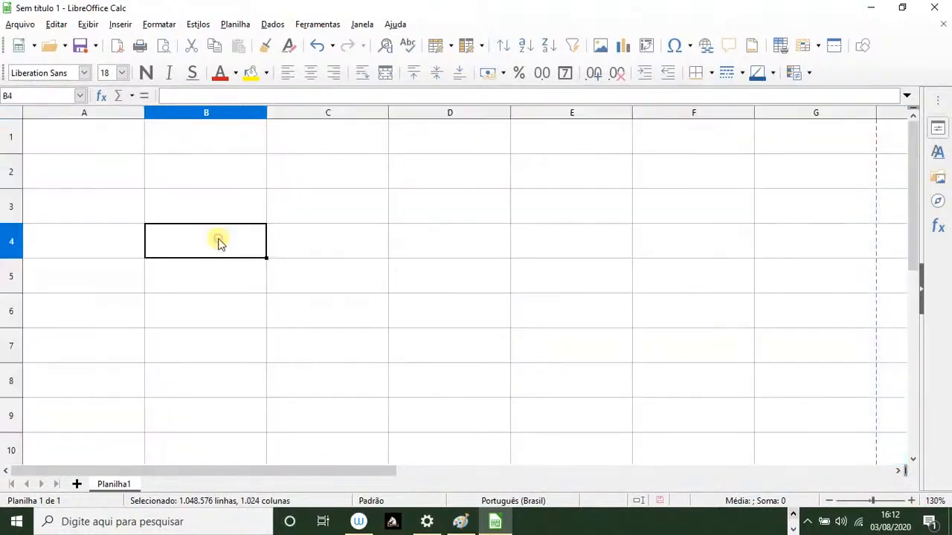
click(226, 208)
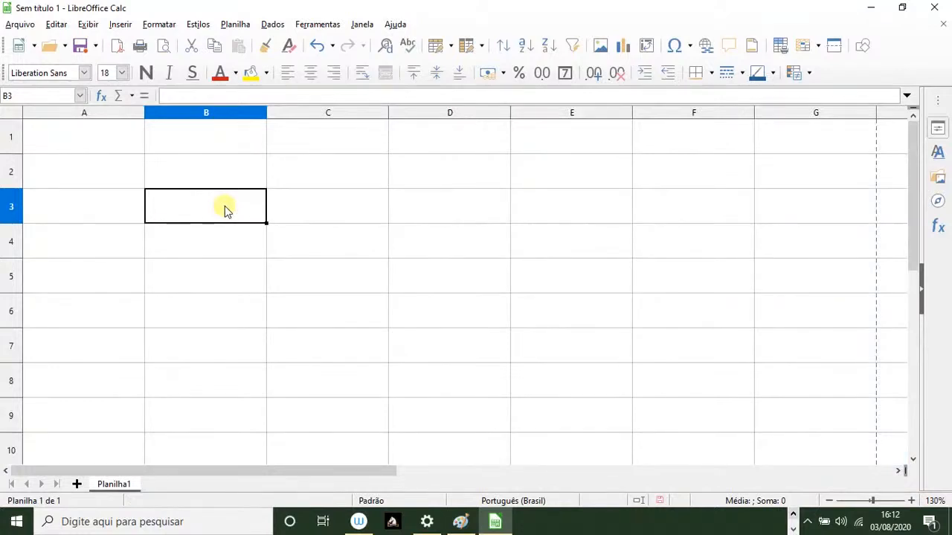
text(m)
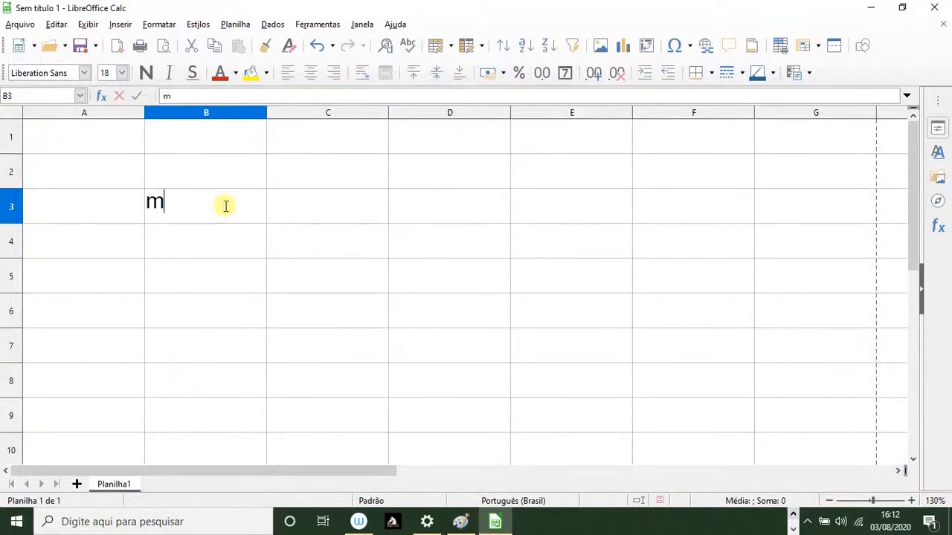
key(BackSpace)
text(m)
key(BackSpace)
text(Média)
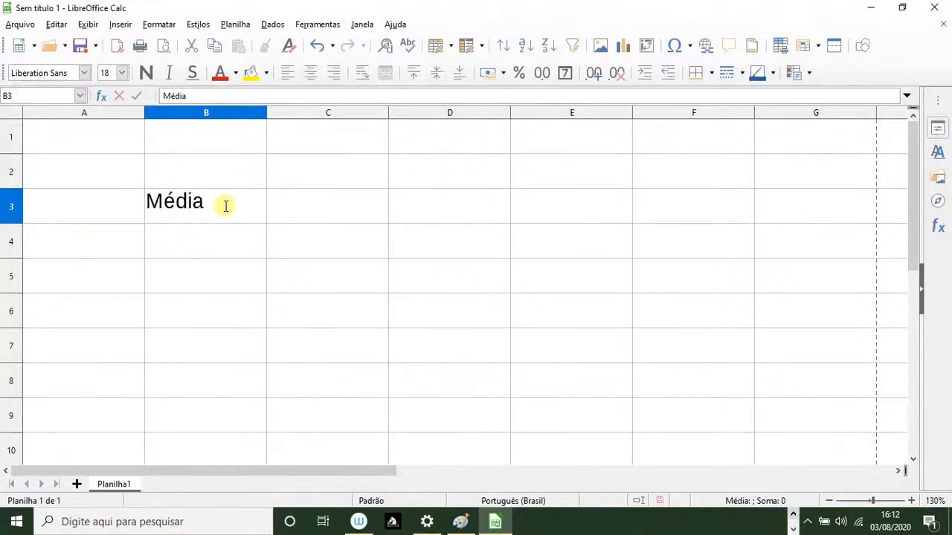
key(Tab)
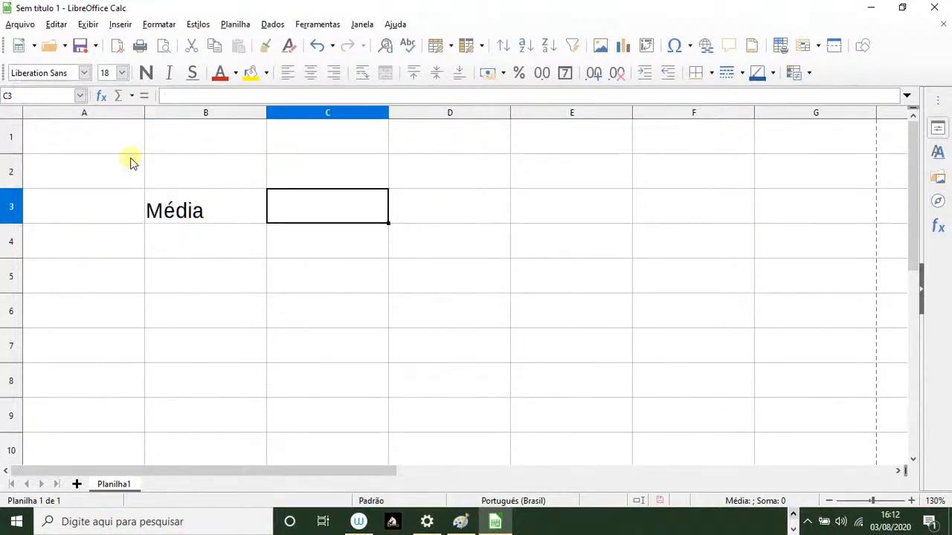
- Select the entire sheet and change its font to Comic Sans MS
click(11, 110)
click(84, 72)
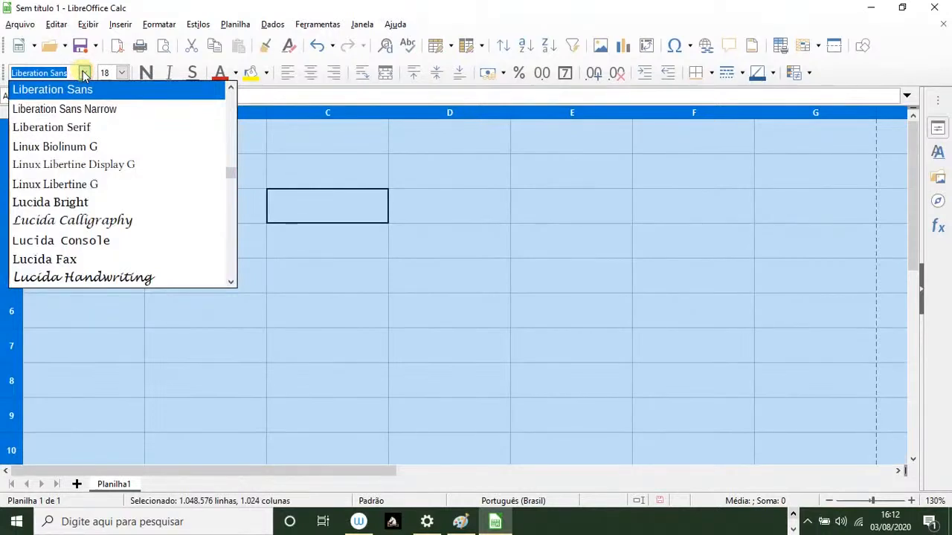
text(comi)
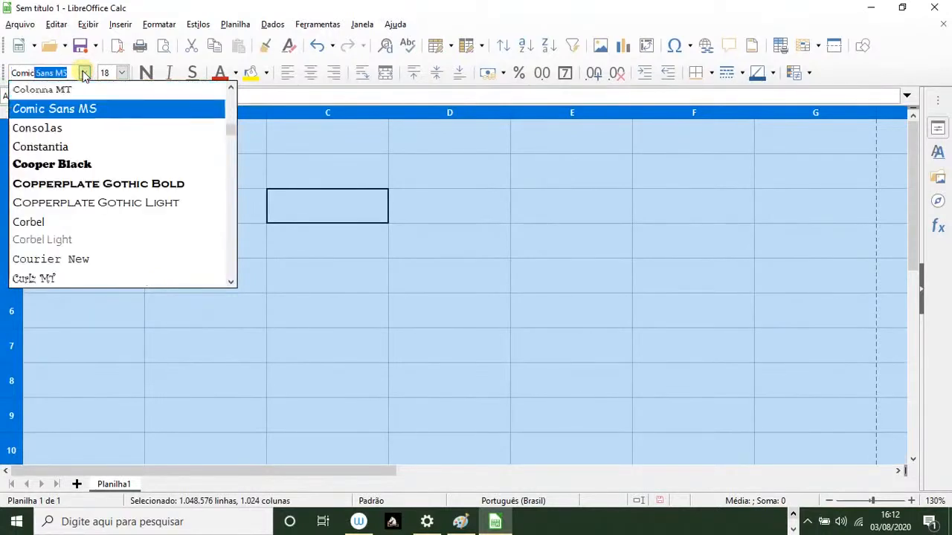
click(105, 108)
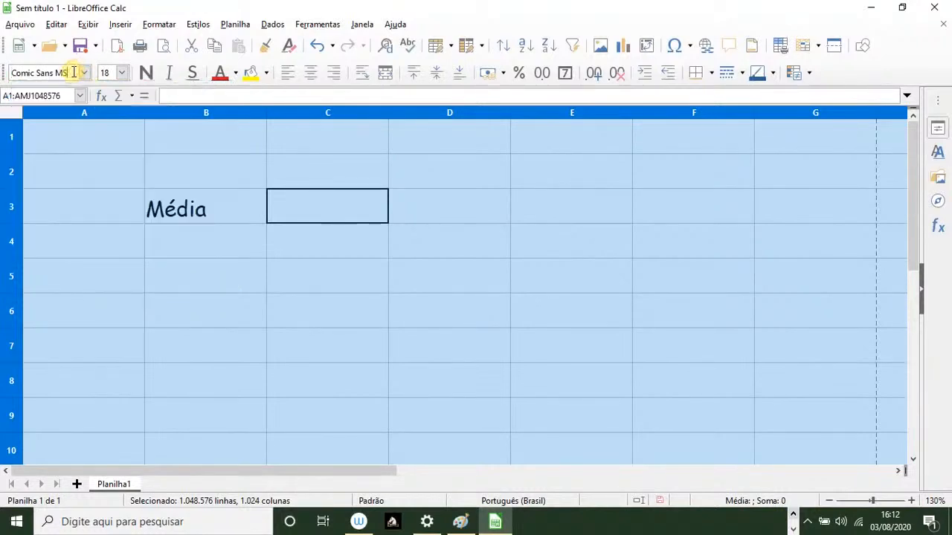
click(246, 276)
click(230, 215)
click(313, 211)
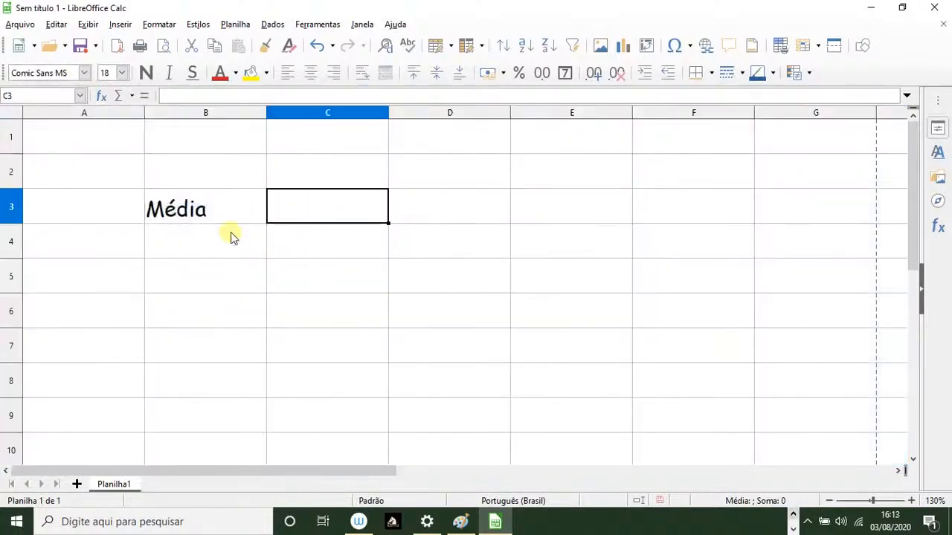
- Fill cells B4 to B11 under the Média heading with the grades 6, 5, 2, 4, 7, 8, 3 and 9
click(176, 255)
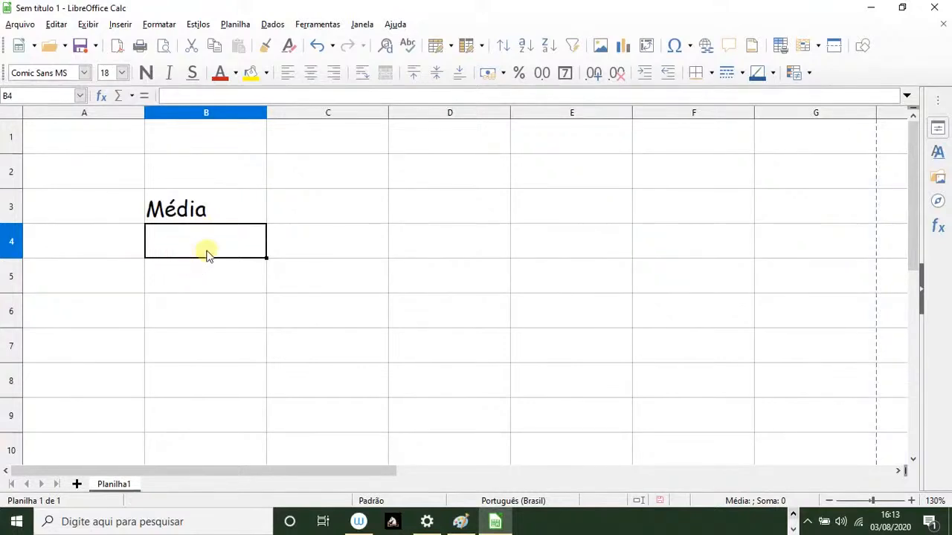
text(6)
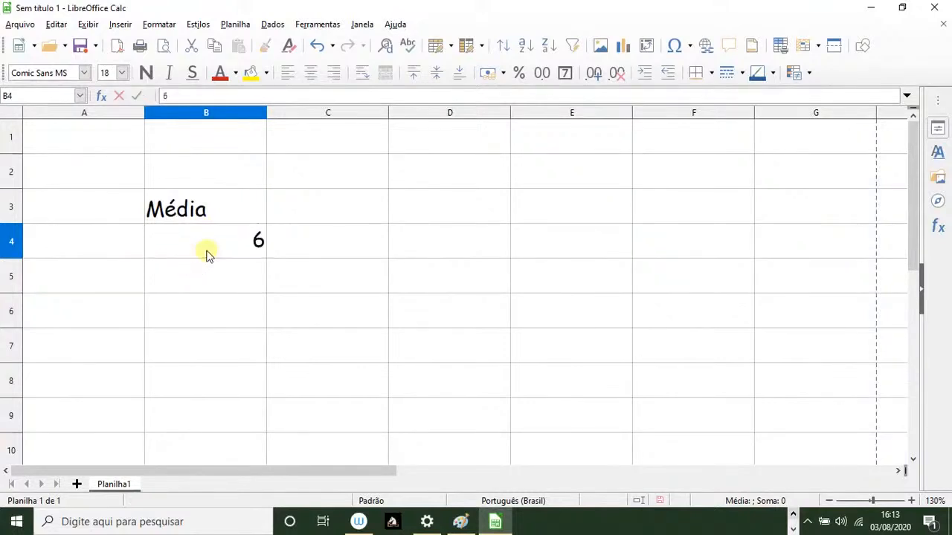
key(Return)
text(5)
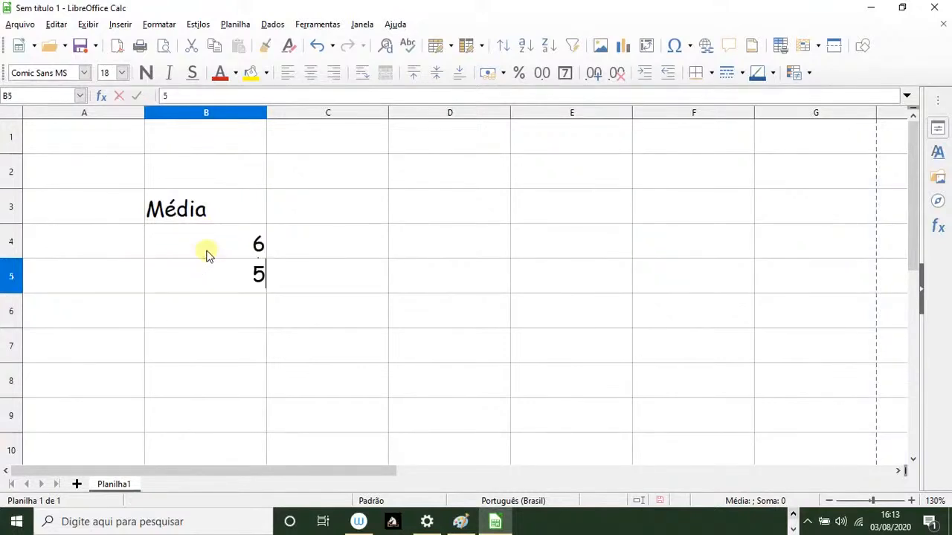
key(Return)
text(2)
key(Return)
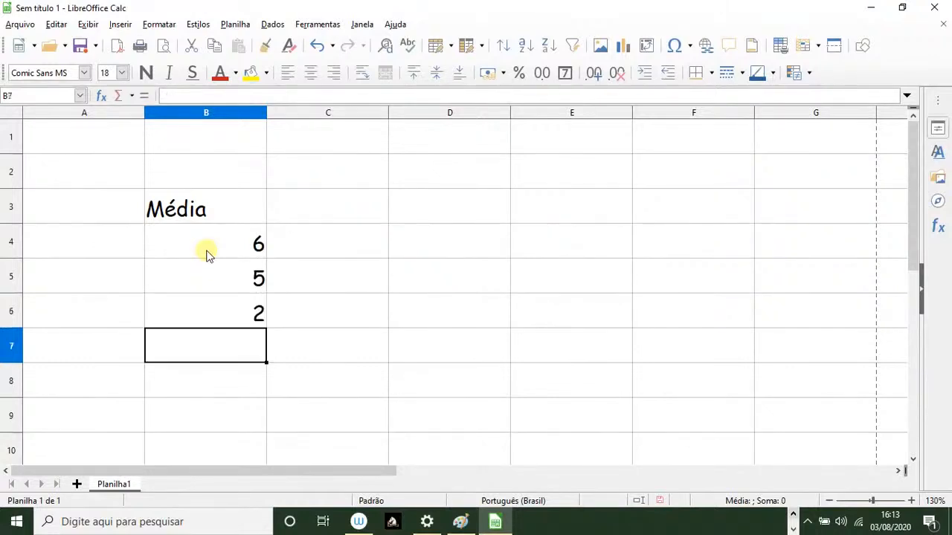
text(4)
key(Return)
text(7)
key(Return)
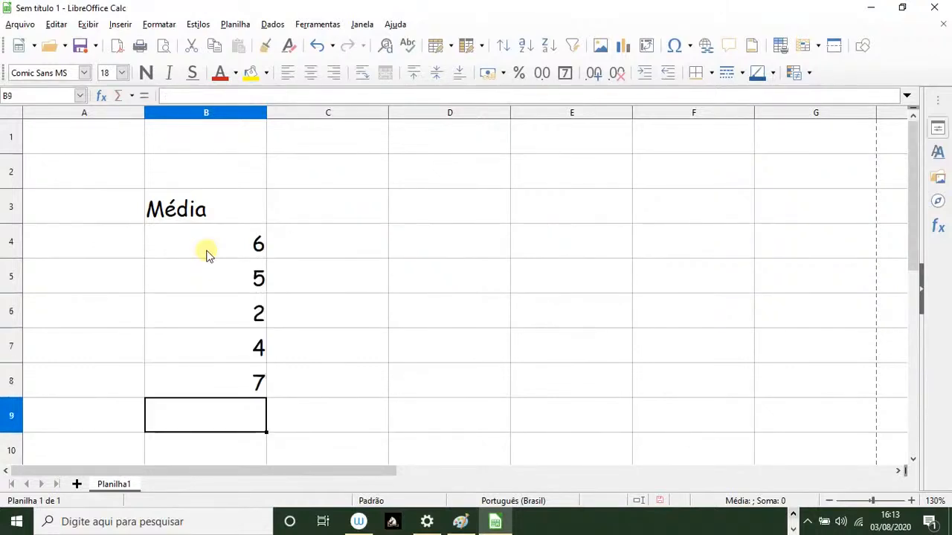
text(8)
key(Return)
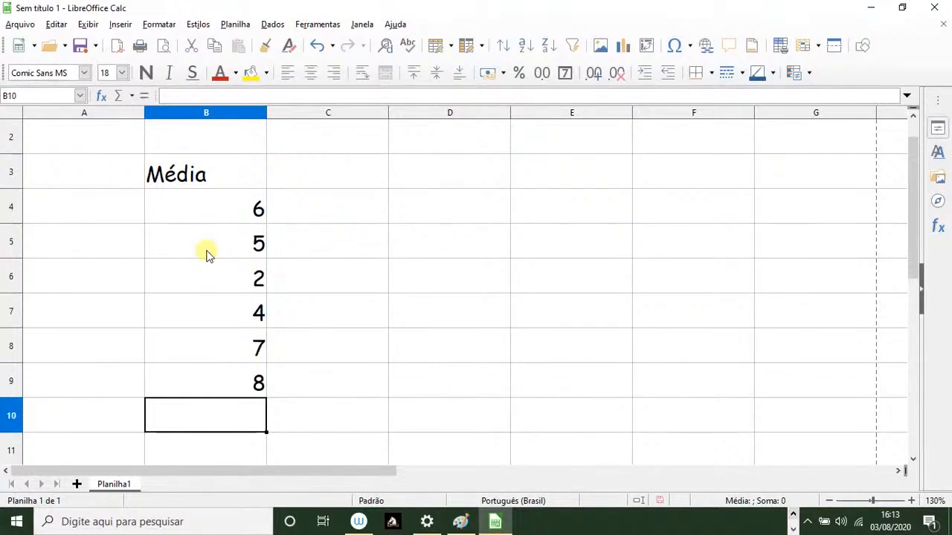
text(3)
key(Return)
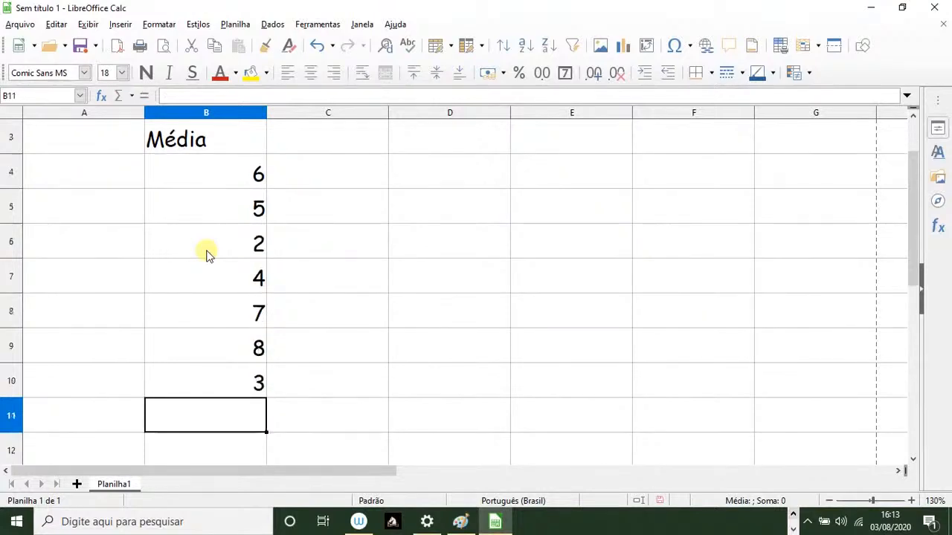
text(9)
key(Return)
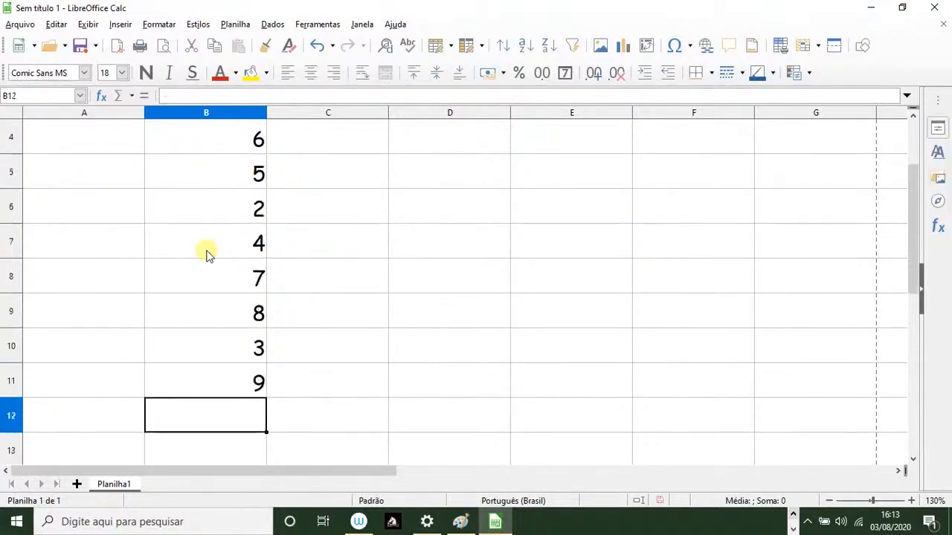
- Centre the contents of all cells in the sheet horizontally and vertically
scroll(178, 257, up, 1)
scroll(141, 264, down, 1)
scroll(195, 223, up, 1)
drag(215, 206, 264, 362)
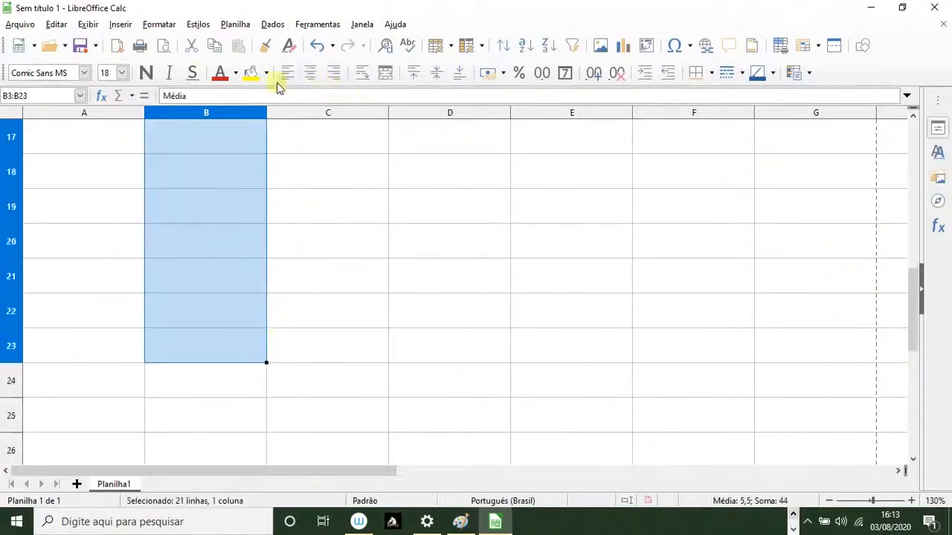
click(16, 113)
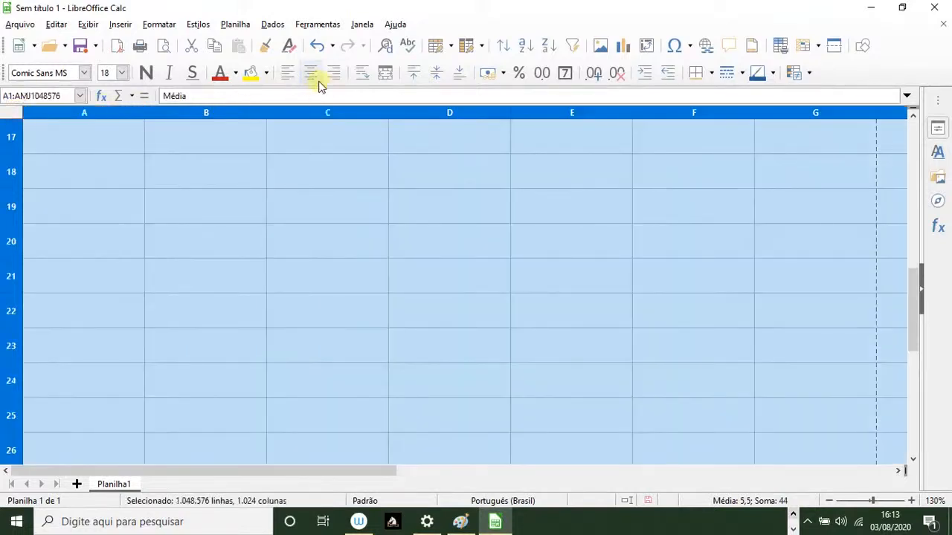
click(311, 76)
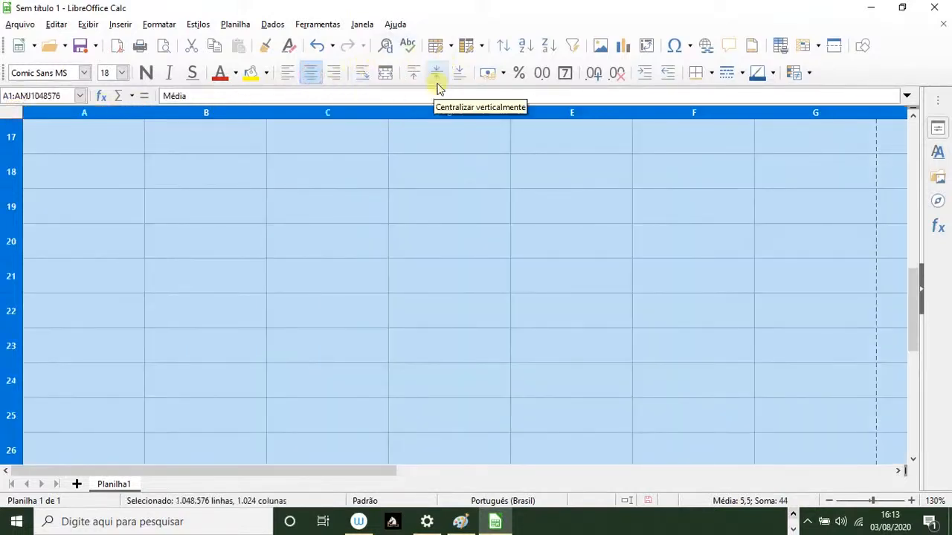
click(439, 85)
click(342, 212)
- Enter the column heading "Situação" in cell C3, beside Média
scroll(273, 315, up, 5)
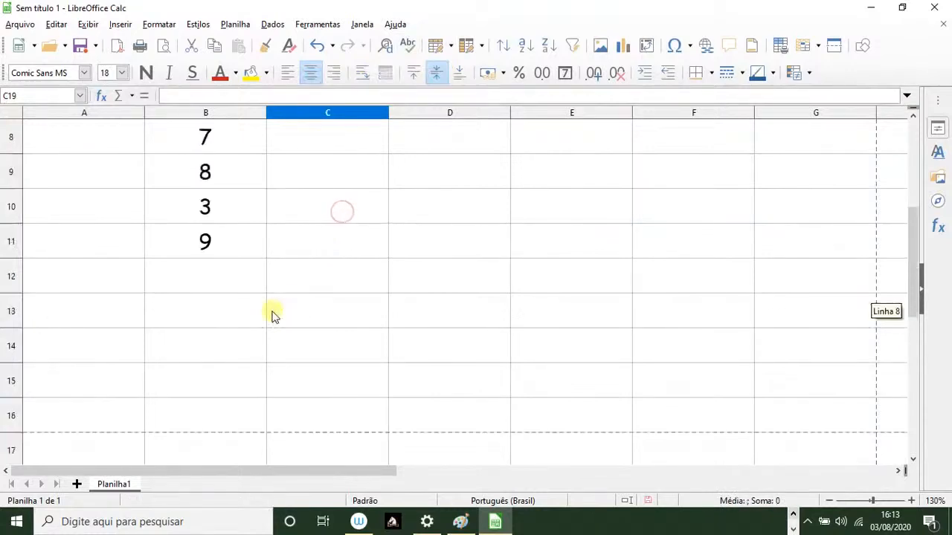
click(322, 246)
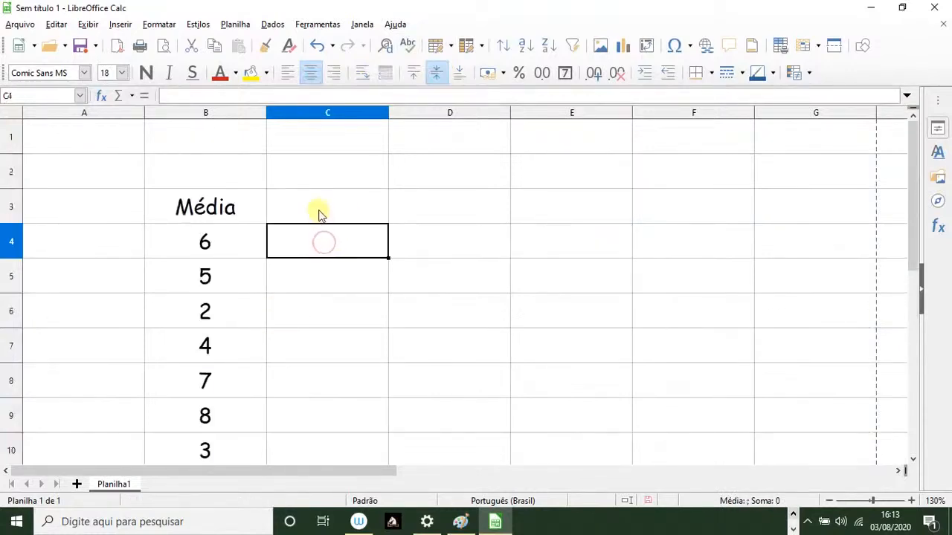
click(319, 212)
text(Si)
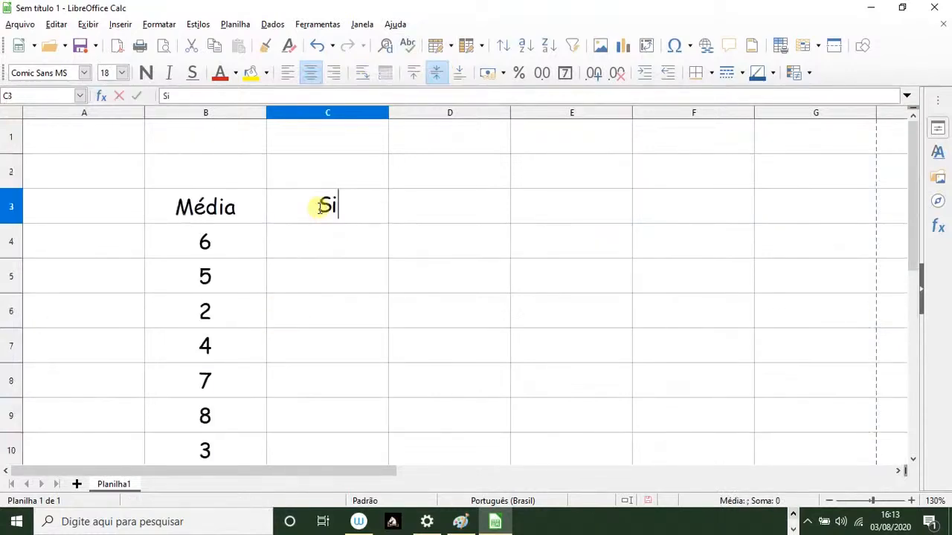
text(tuação)
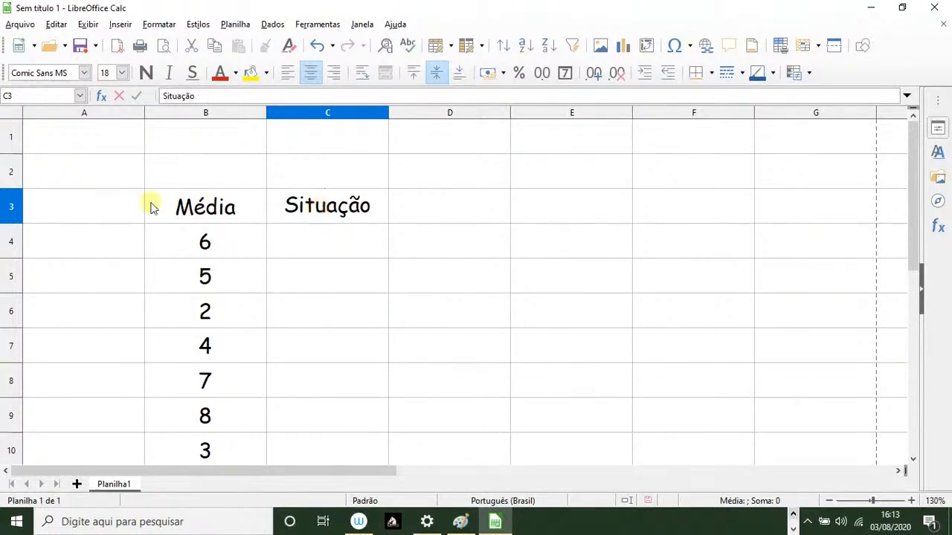
- Start an SE formula in cell C4 with the logical test B4>=6, followed by a semicolon
click(275, 250)
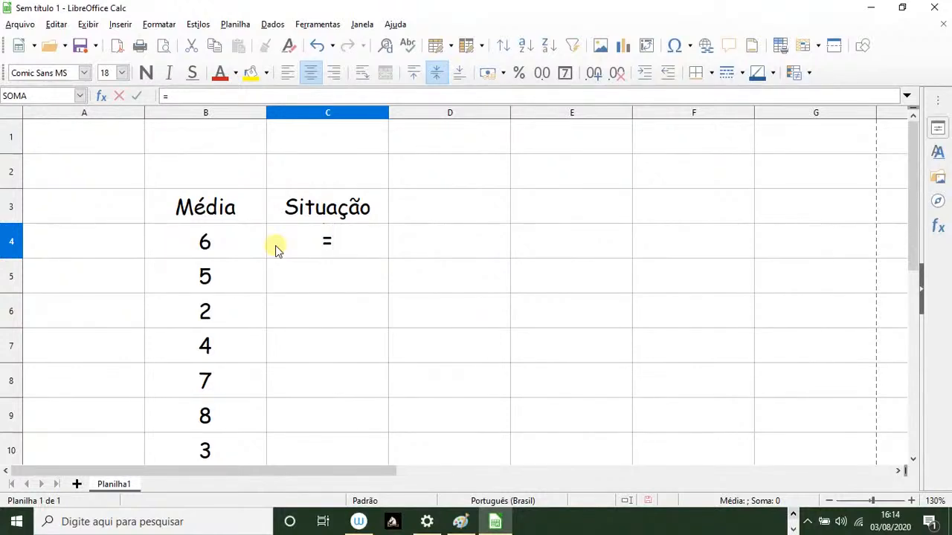
text(se)
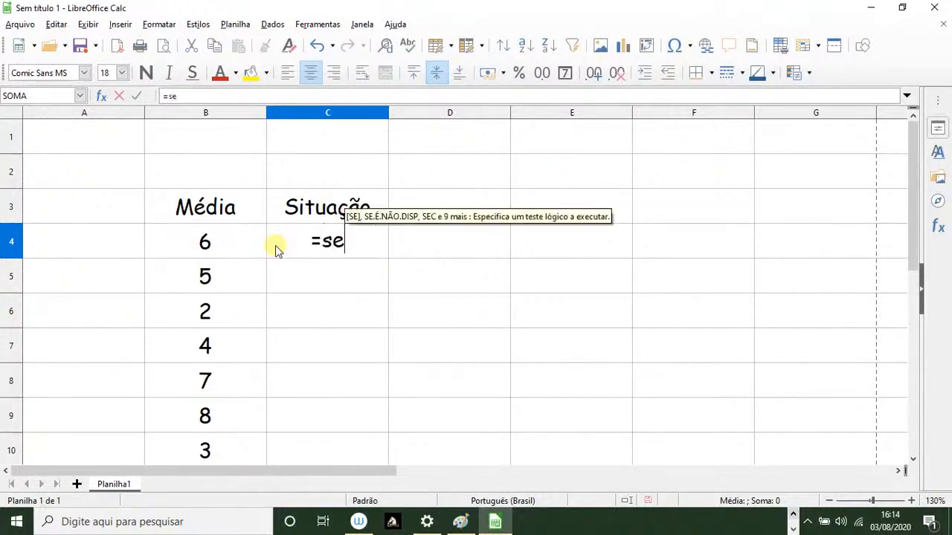
text(()
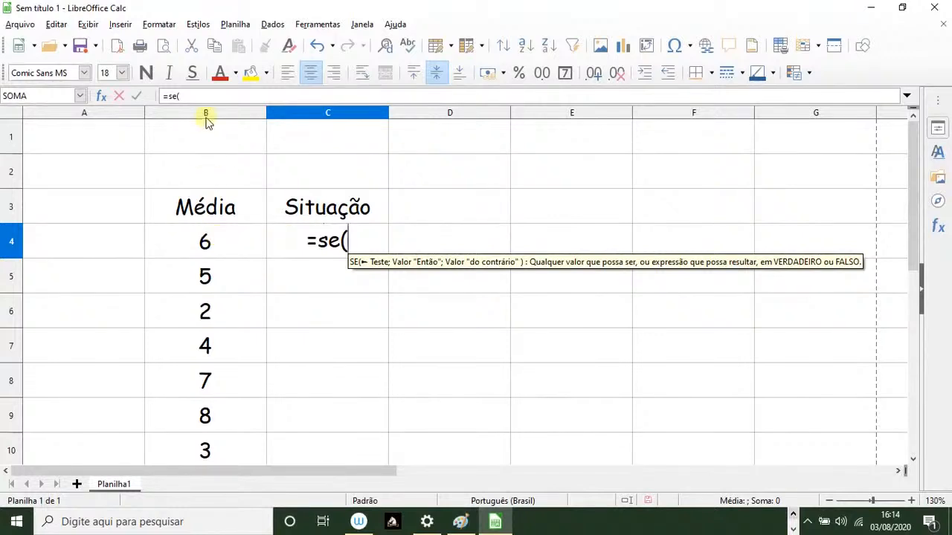
click(195, 253)
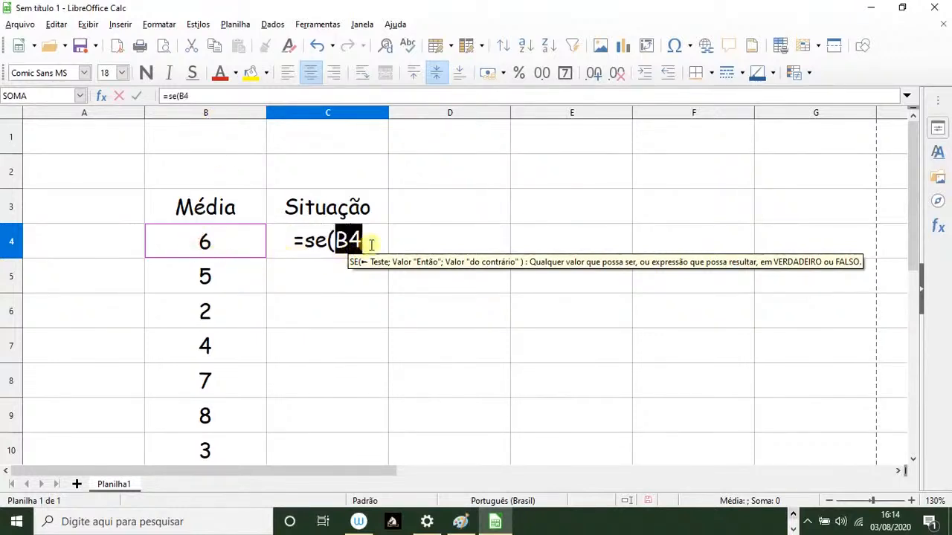
click(379, 235)
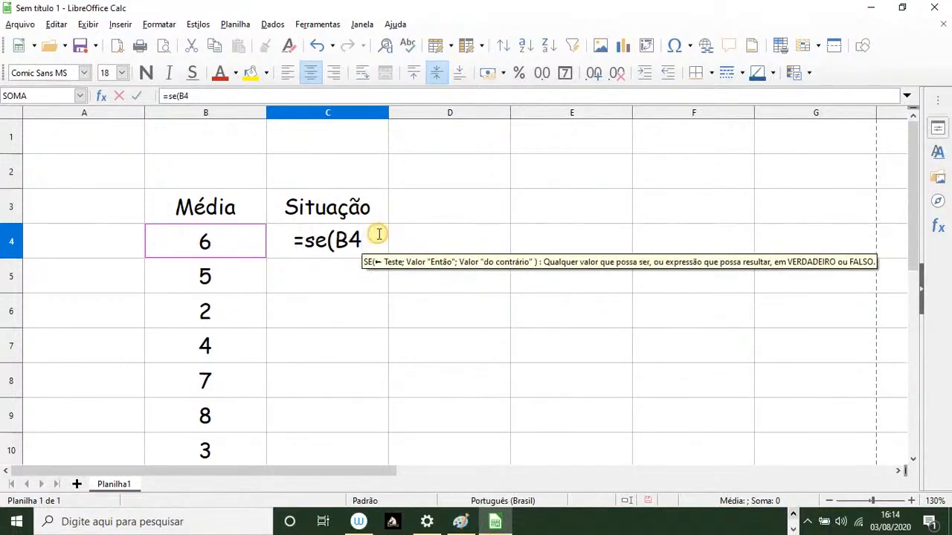
text(>)
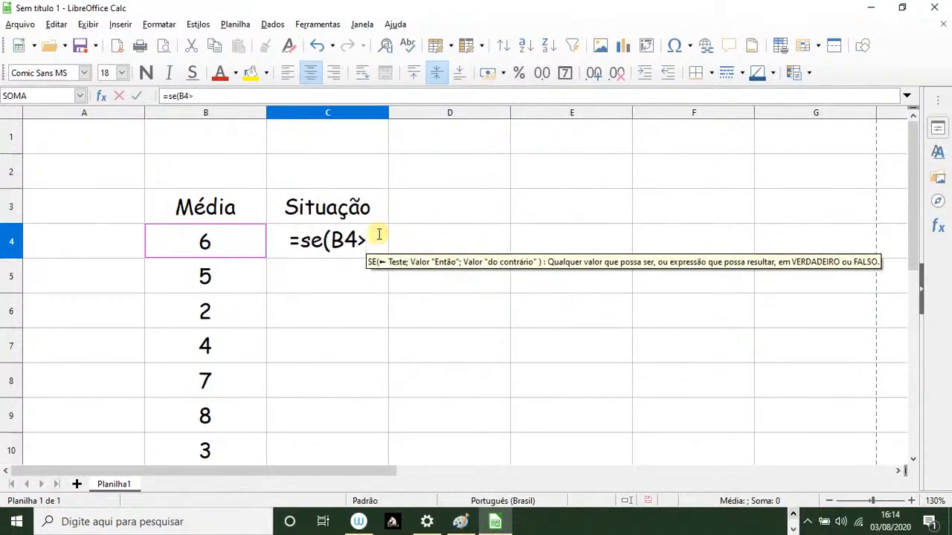
text(=6;)
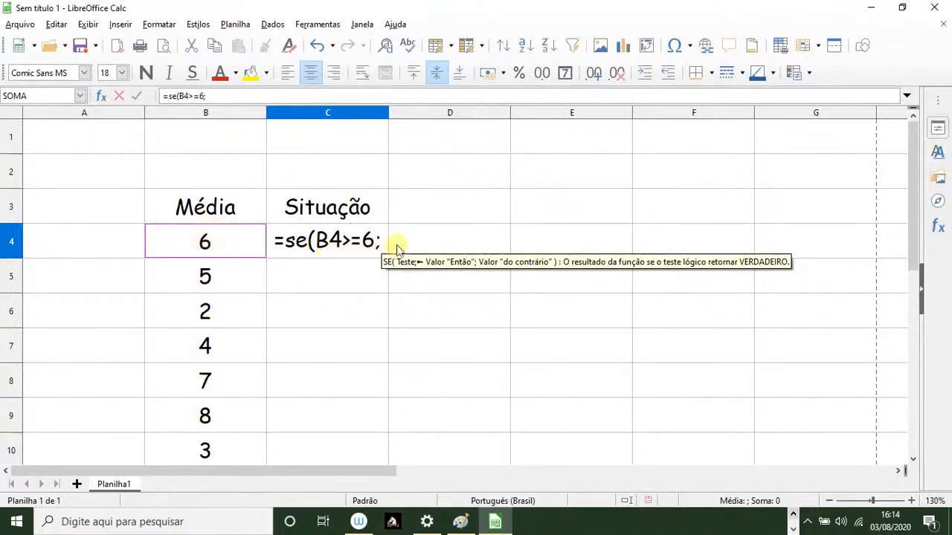
- Complete the C4 formula with "Aprovado" as the true result and "Reprovado" as the false result
text("Apr)
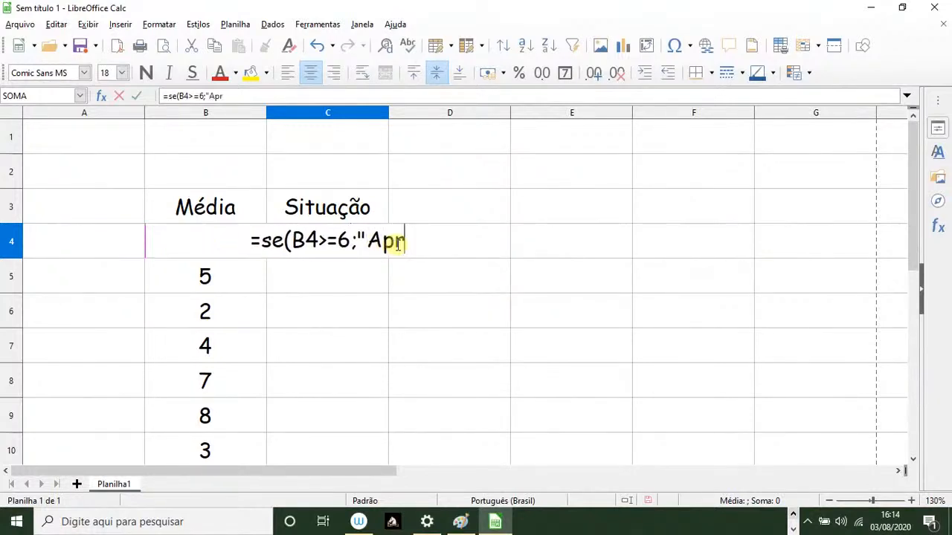
text(ovado")
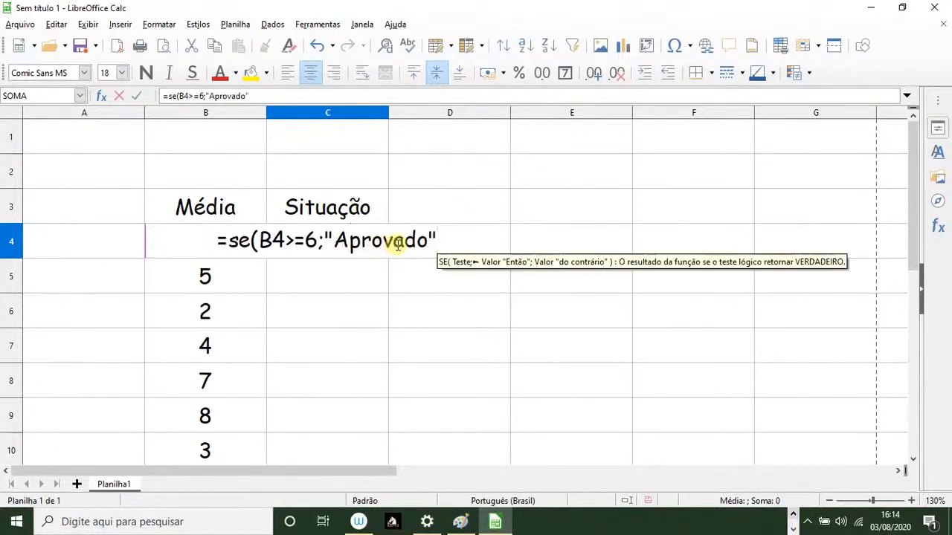
text(;)
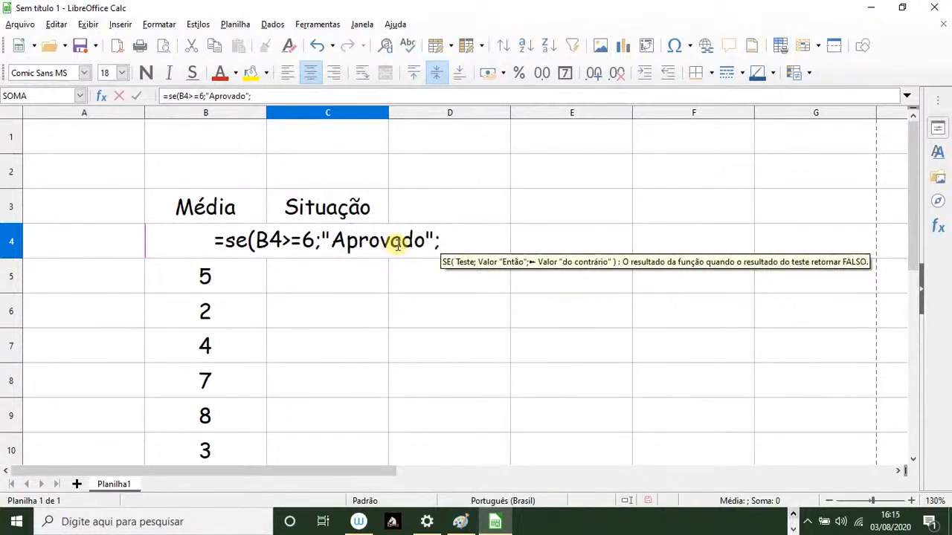
text("R)
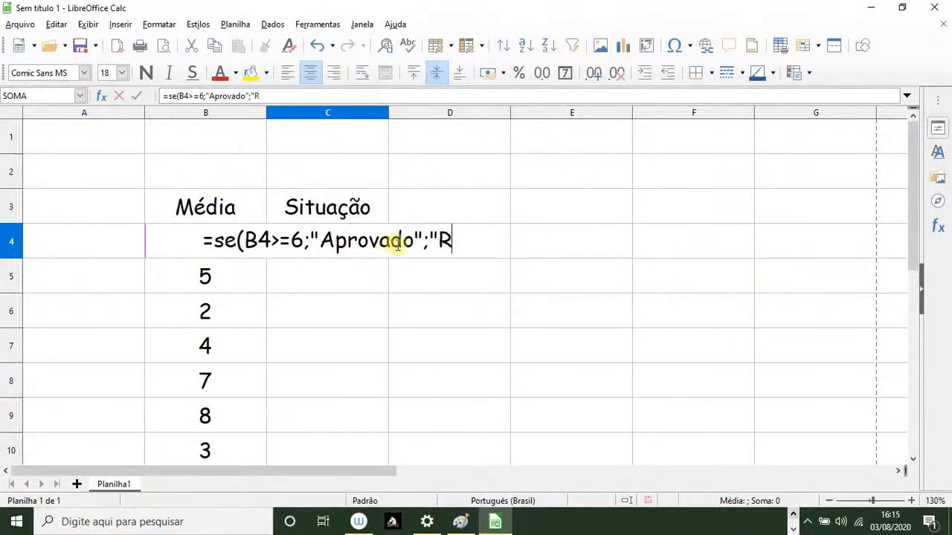
text(eprovado")
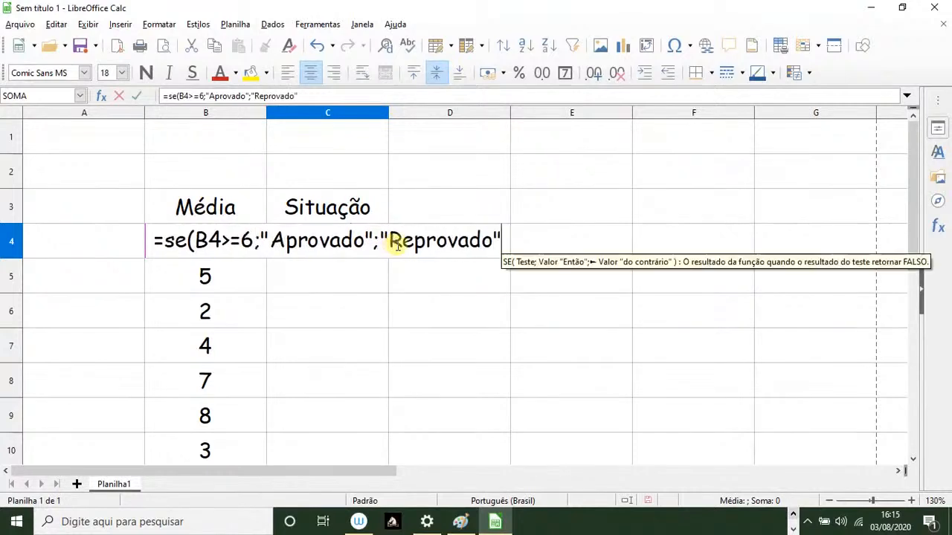
text())
key(Return)
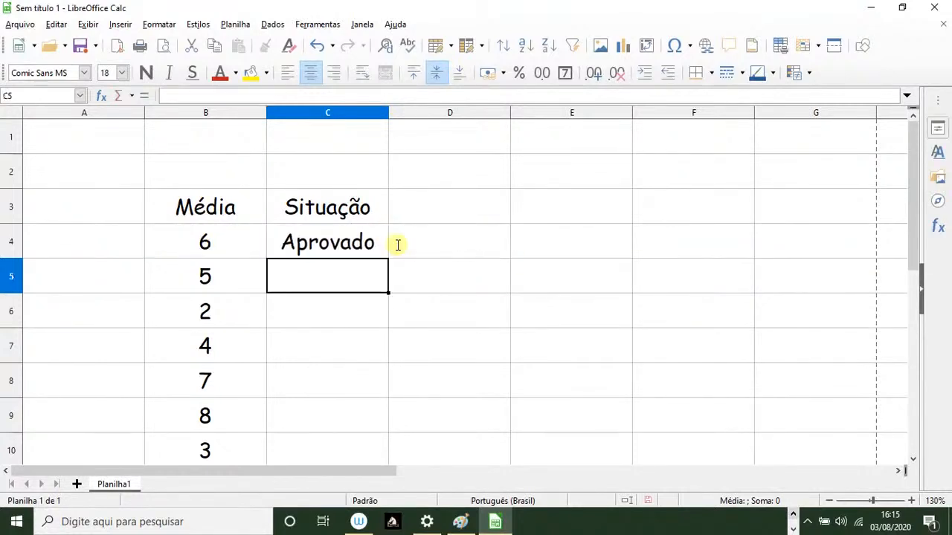
- Fill the SE formula from C4 down through C11
click(347, 246)
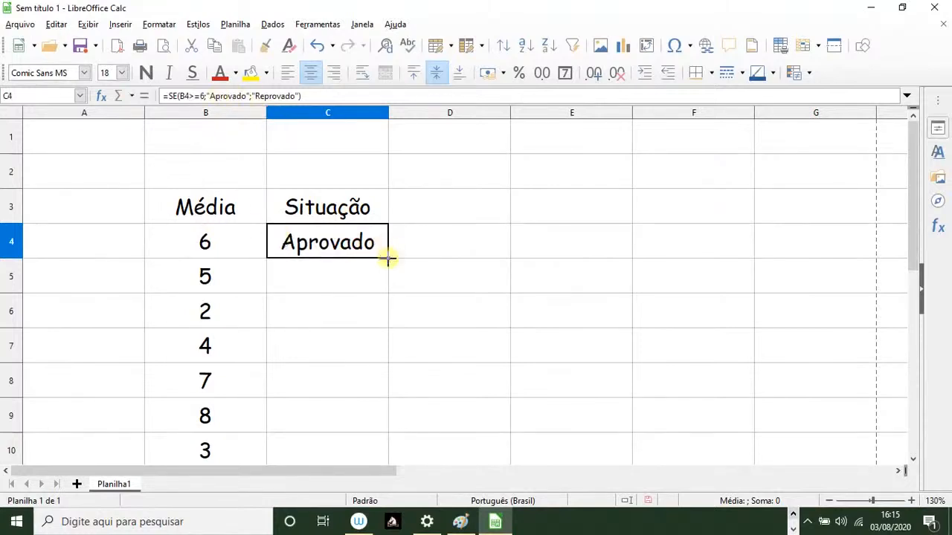
drag(388, 266, 382, 365)
scroll(520, 380, up, 1)
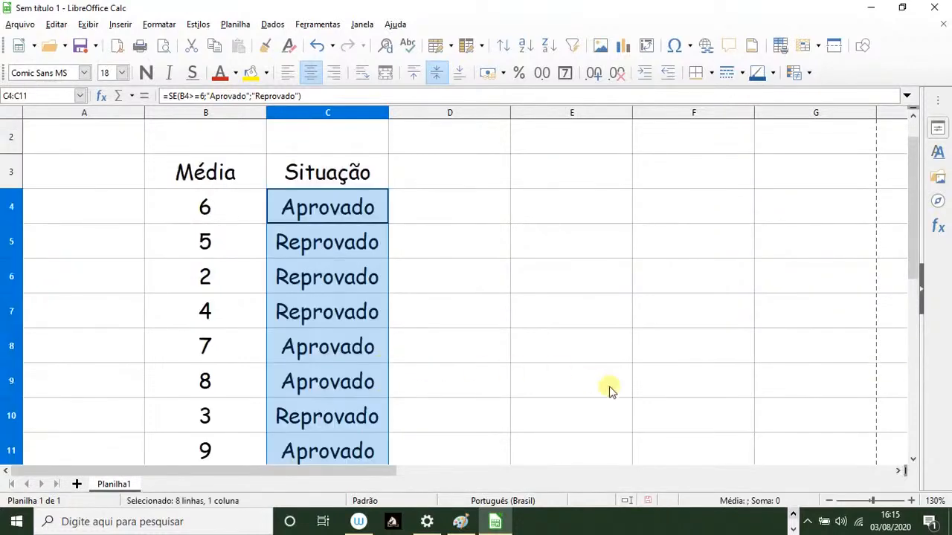
- Compare each grade in B4 to B11 with its Situação result in column C, row by row
click(831, 501)
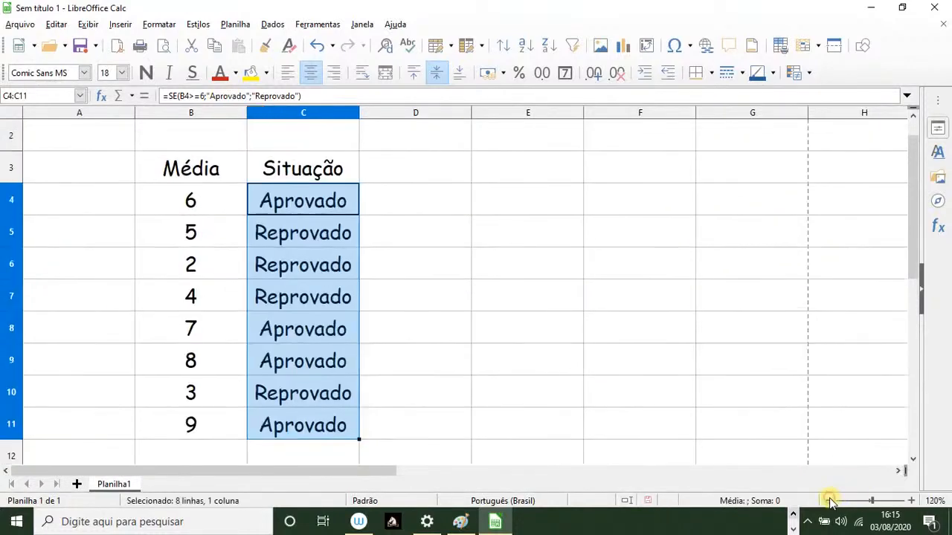
click(830, 500)
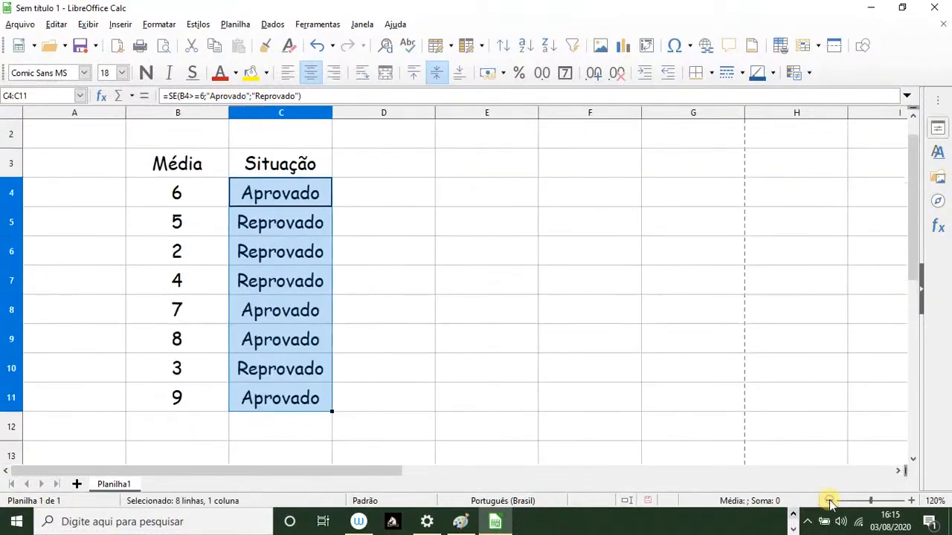
click(490, 320)
click(132, 193)
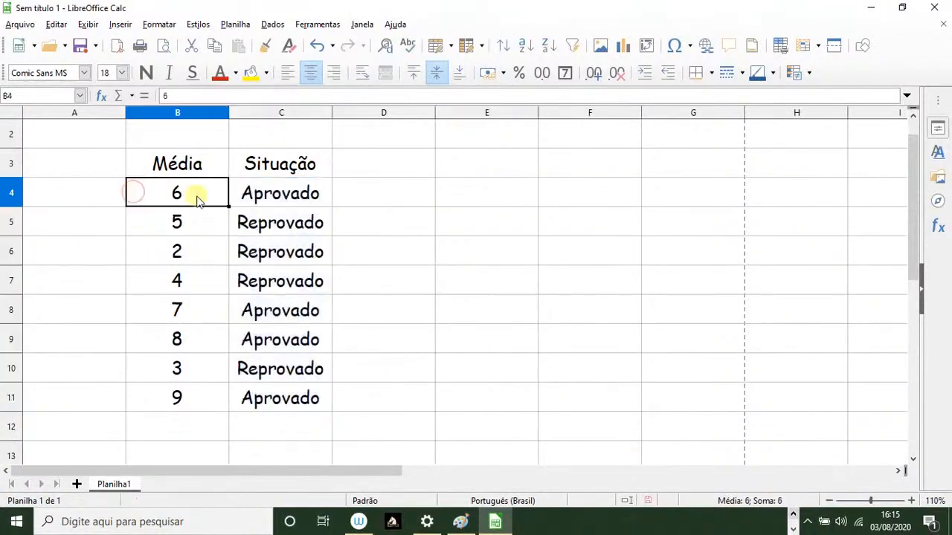
click(251, 196)
click(202, 219)
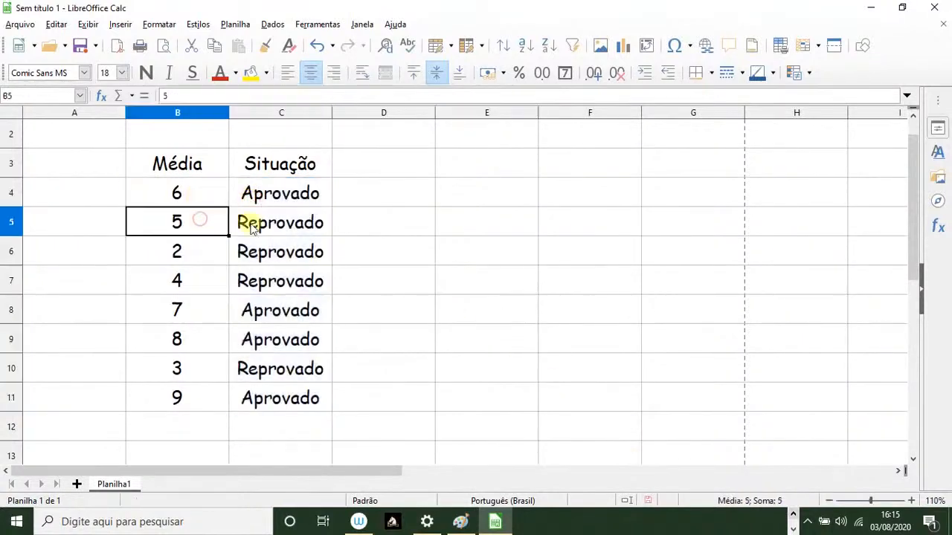
click(248, 220)
click(209, 245)
click(232, 256)
click(211, 274)
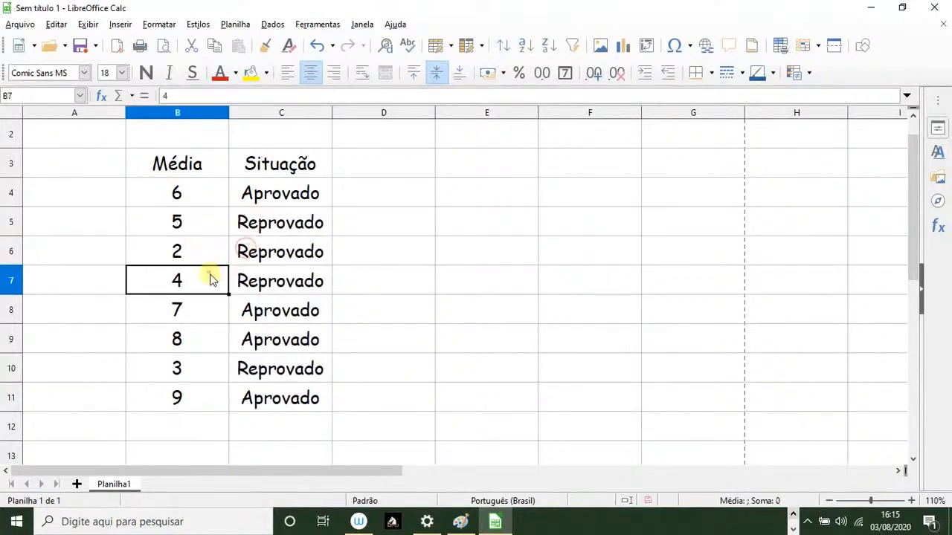
click(253, 283)
click(201, 307)
click(265, 308)
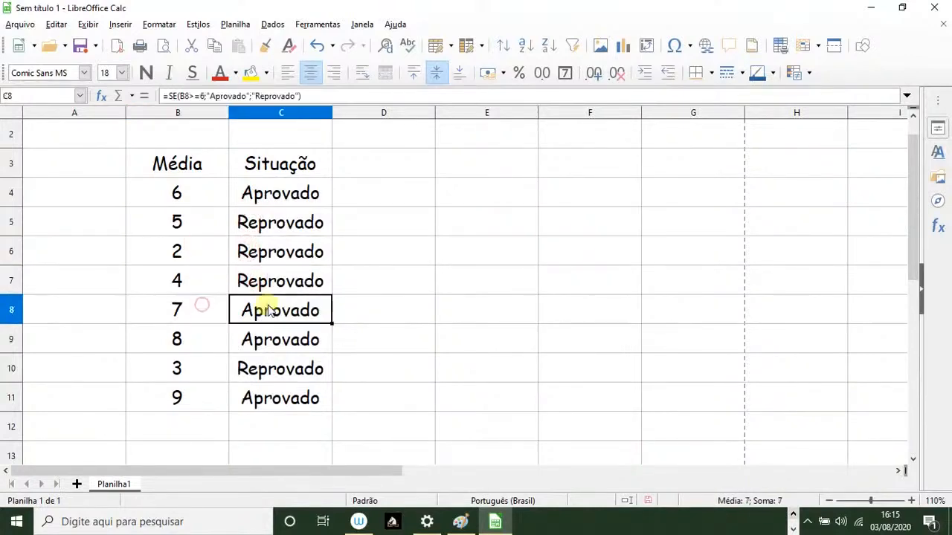
click(192, 336)
click(257, 340)
click(201, 358)
click(260, 361)
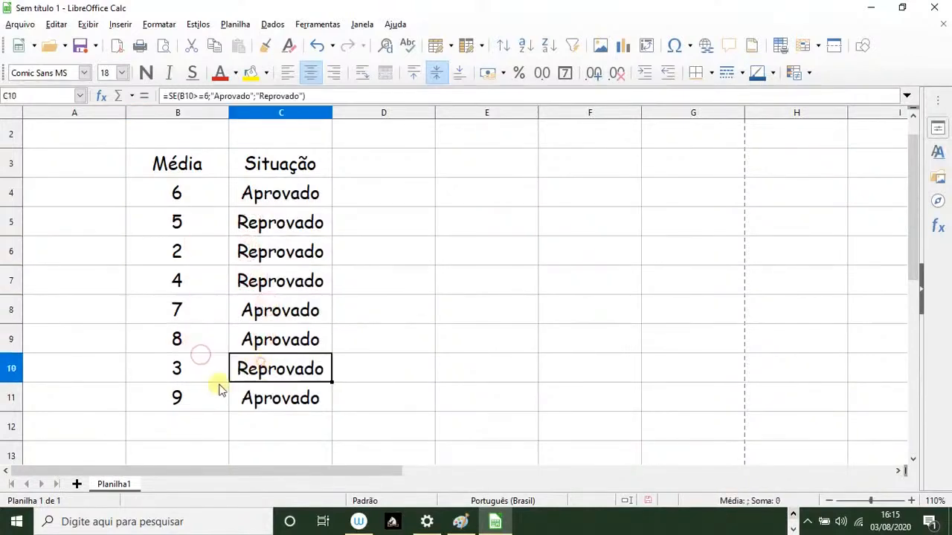
click(201, 392)
click(253, 398)
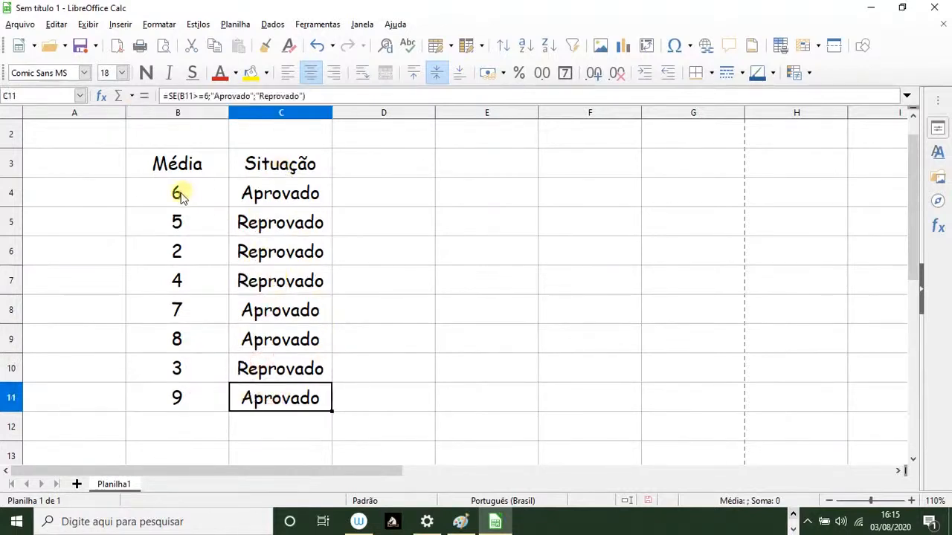
- Review the Situação formulas from C4 down to C11, and the Média grades from B11 up to B4
click(244, 193)
click(187, 194)
click(238, 203)
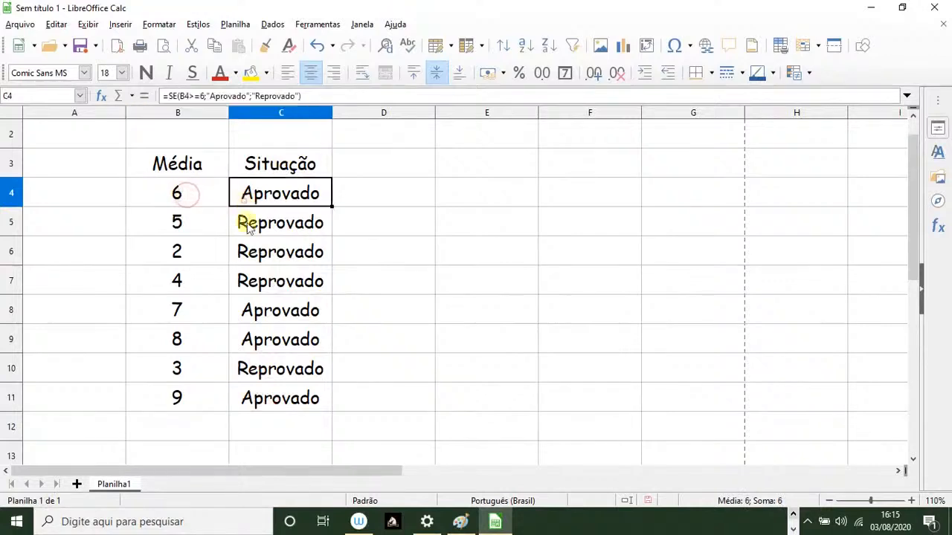
click(246, 229)
click(249, 257)
click(253, 286)
click(259, 312)
click(256, 335)
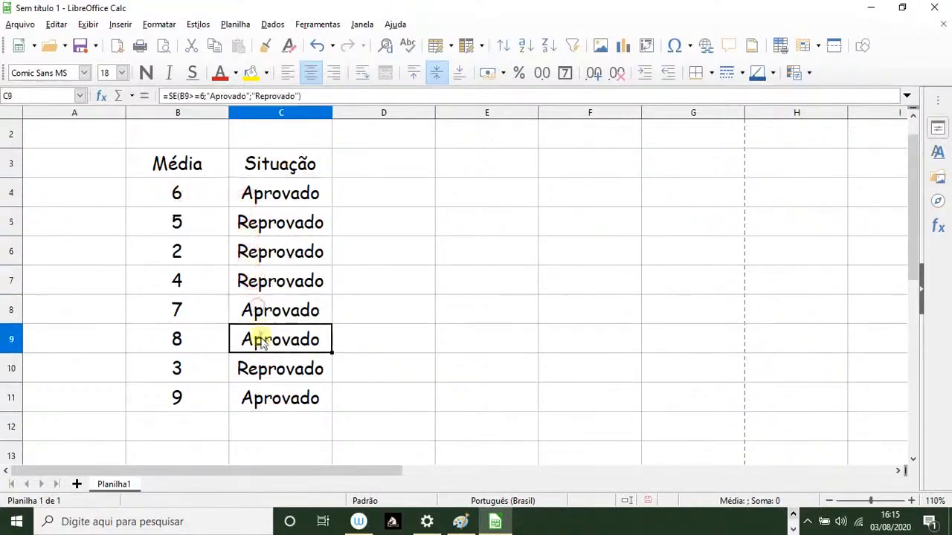
click(259, 372)
click(260, 393)
click(167, 399)
click(169, 368)
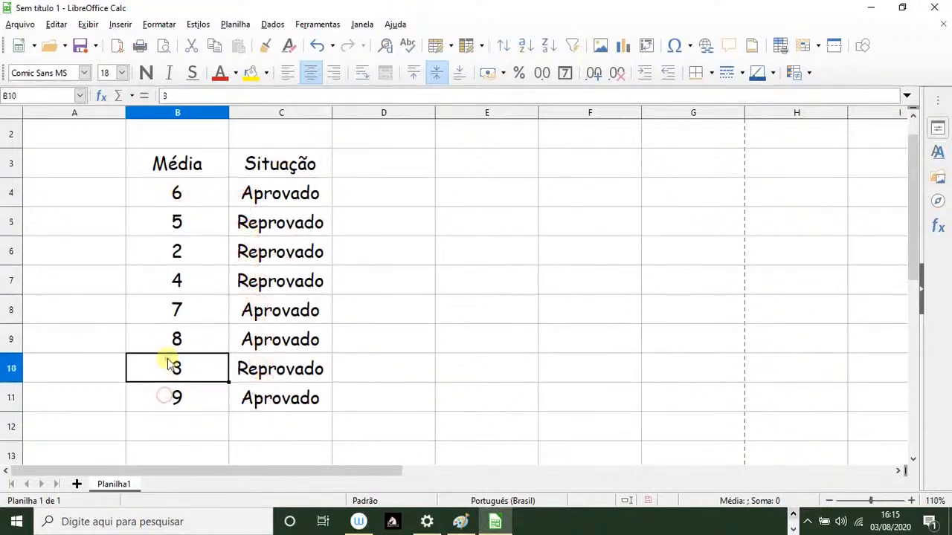
click(171, 336)
click(173, 308)
click(178, 280)
click(182, 254)
click(186, 217)
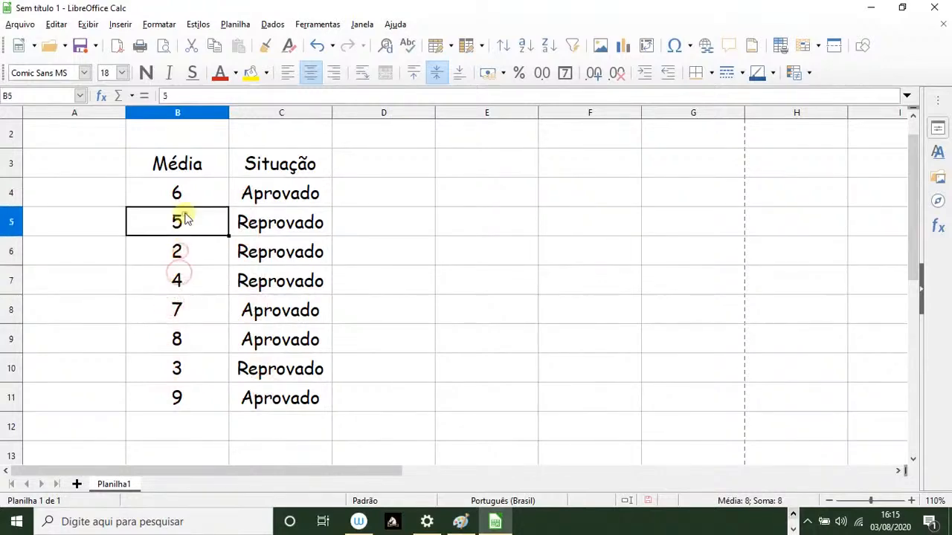
click(186, 202)
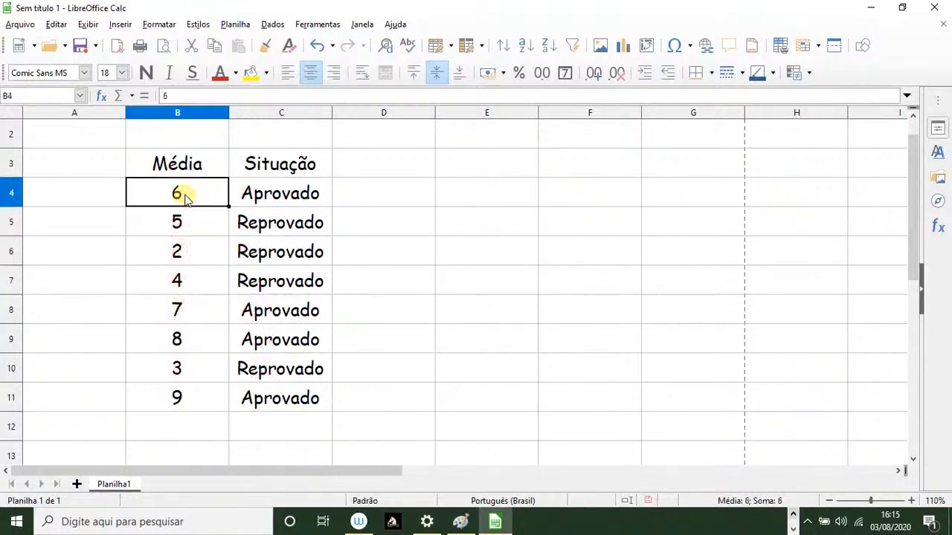
- Switch to the AULA 0013 drawing in Paint and handwrite "= se" in yellow with a red opening parenthesis below the SE title
key(alt+Tab)
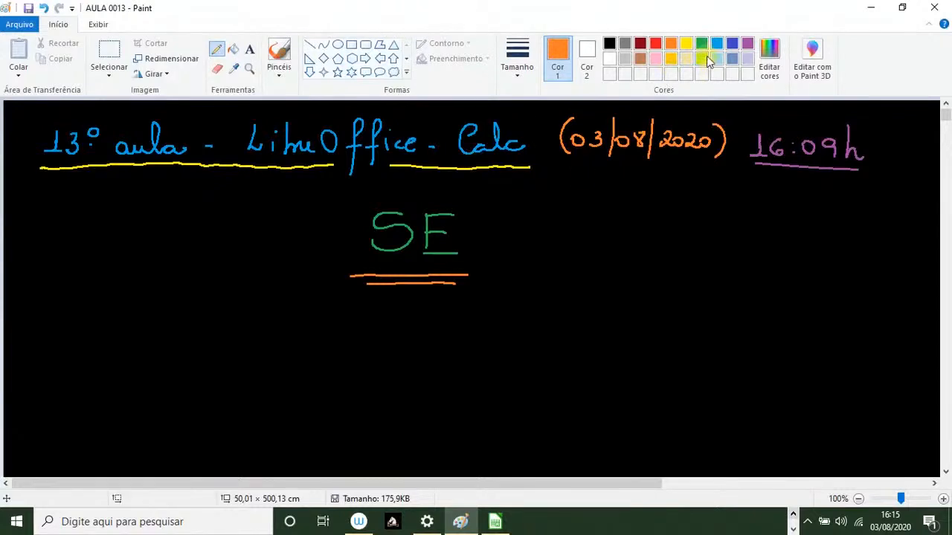
click(687, 44)
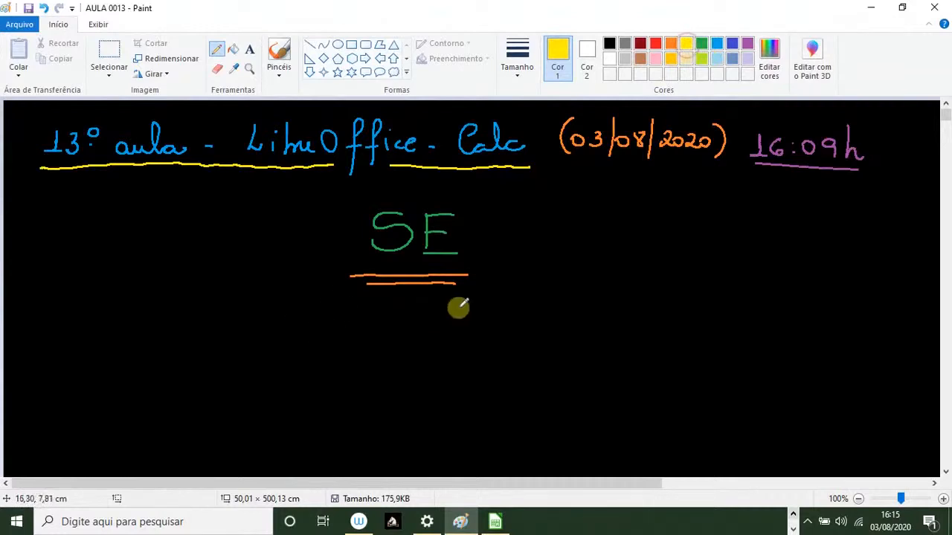
mouse_move(230, 340)
mouse_down()
mouse_move(274, 332)
mouse_move(269, 348)
mouse_move(296, 338)
mouse_move(322, 362)
mouse_up()
click(656, 45)
- Handwrite the argument "teste" in blue after the opening parenthesis, followed by a red semicolon
click(716, 44)
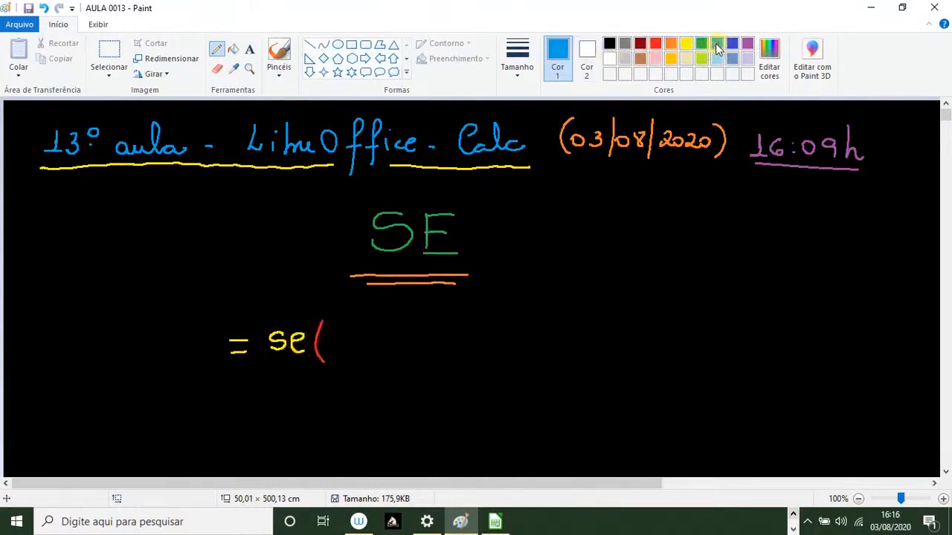
mouse_move(336, 322)
mouse_down()
mouse_move(338, 349)
mouse_move(346, 334)
mouse_move(381, 348)
mouse_up()
drag(374, 334, 401, 346)
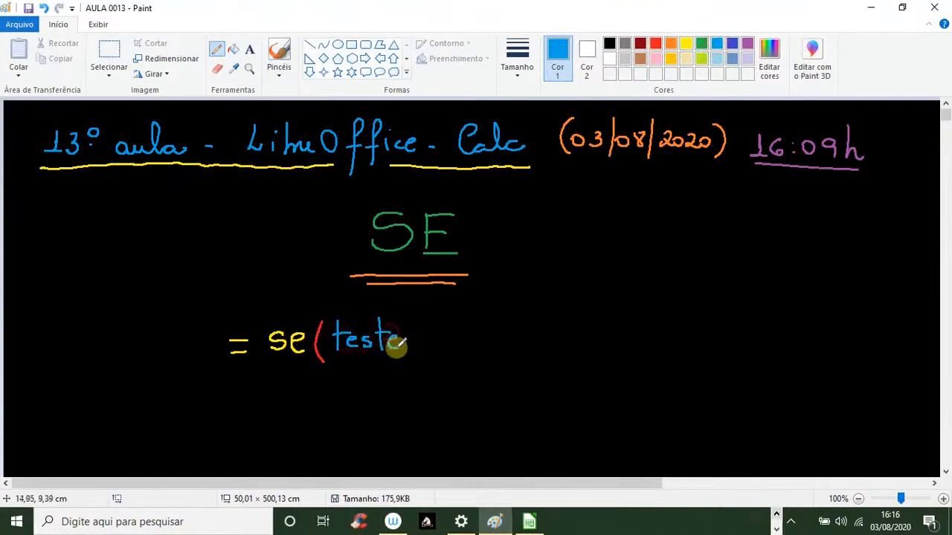
click(656, 43)
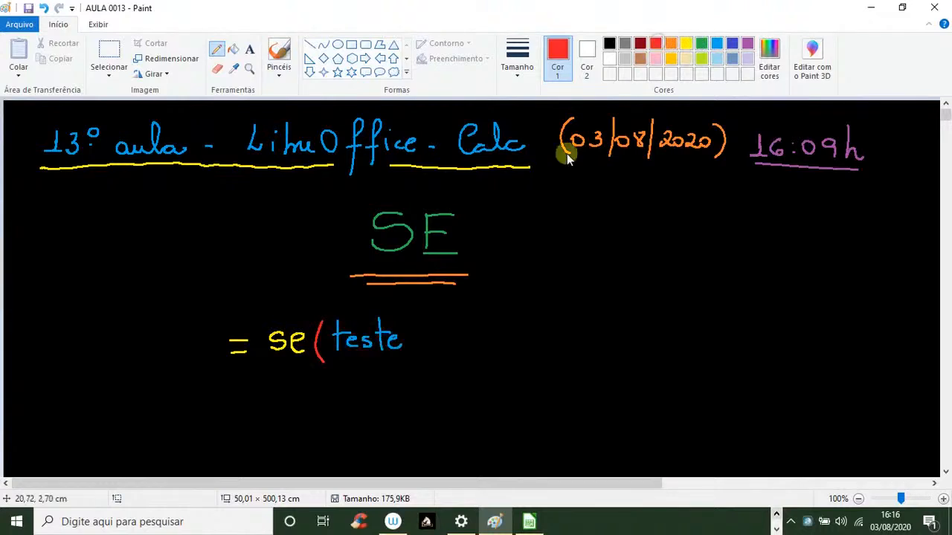
click(414, 339)
drag(417, 354, 412, 367)
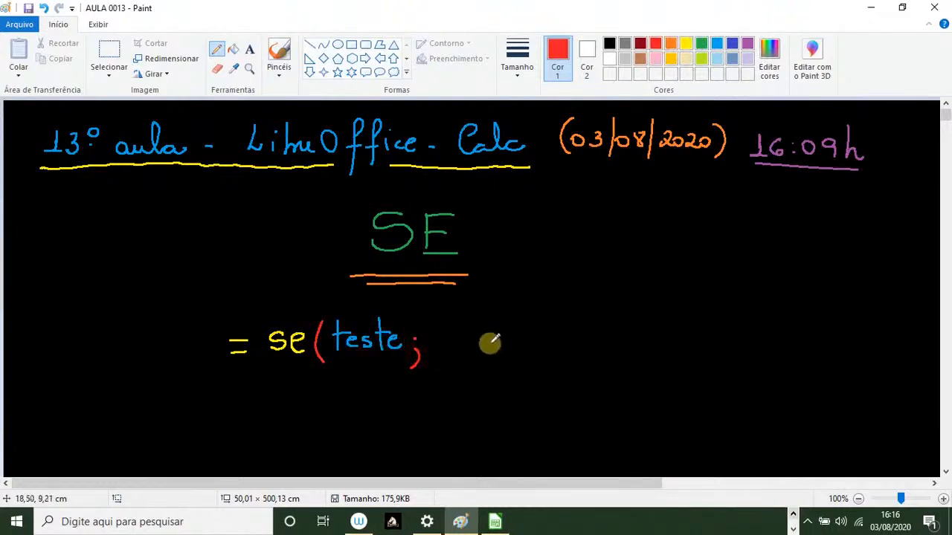
- Handwrite the second argument "verdadeira" in gold after the first semicolon, followed by a red semicolon
click(674, 59)
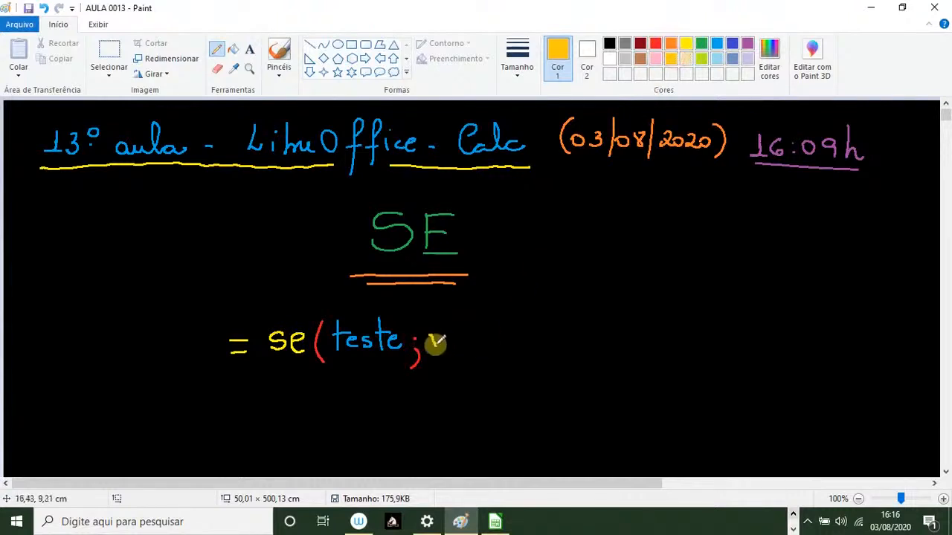
mouse_move(436, 341)
mouse_down()
mouse_move(516, 325)
mouse_move(533, 341)
mouse_move(536, 329)
mouse_move(563, 339)
mouse_up()
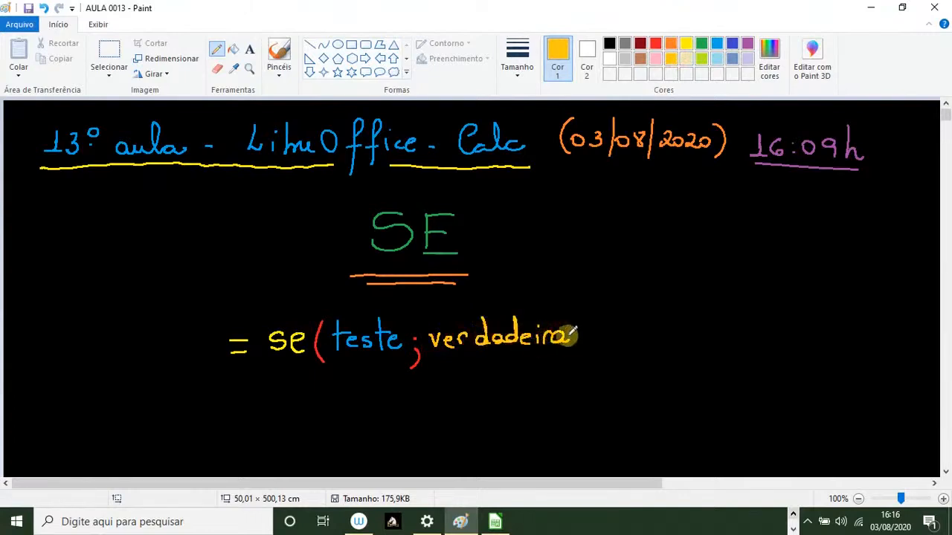
click(655, 44)
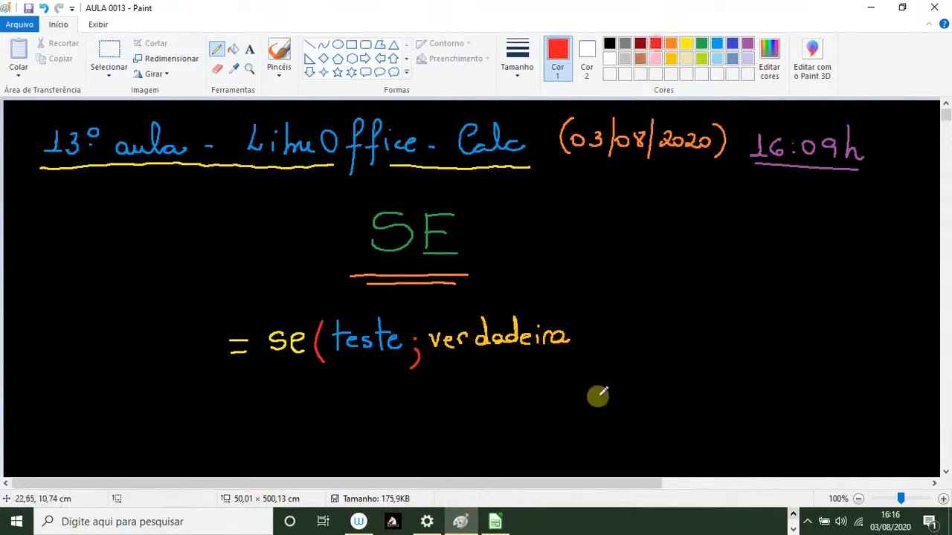
click(582, 336)
drag(589, 348, 578, 365)
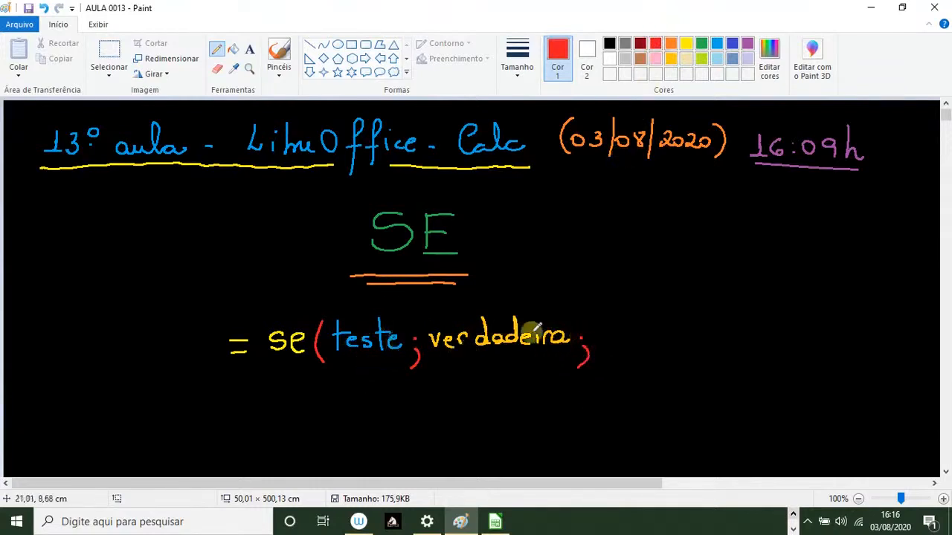
- Handwrite the third argument "falso" in yellow and close the function with a red parenthesis
click(685, 47)
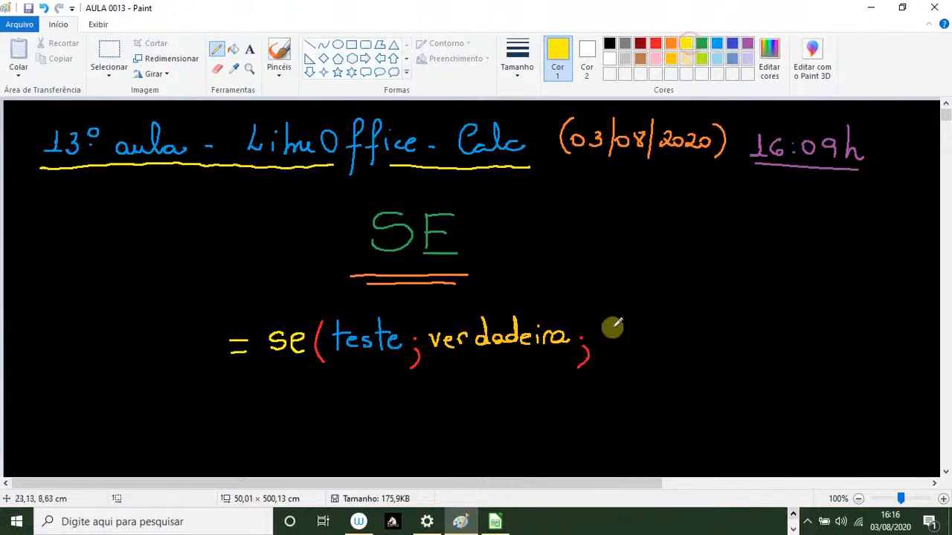
mouse_move(619, 314)
mouse_down()
mouse_move(612, 358)
mouse_move(631, 338)
mouse_move(655, 341)
mouse_move(673, 328)
mouse_move(683, 359)
mouse_up()
click(656, 44)
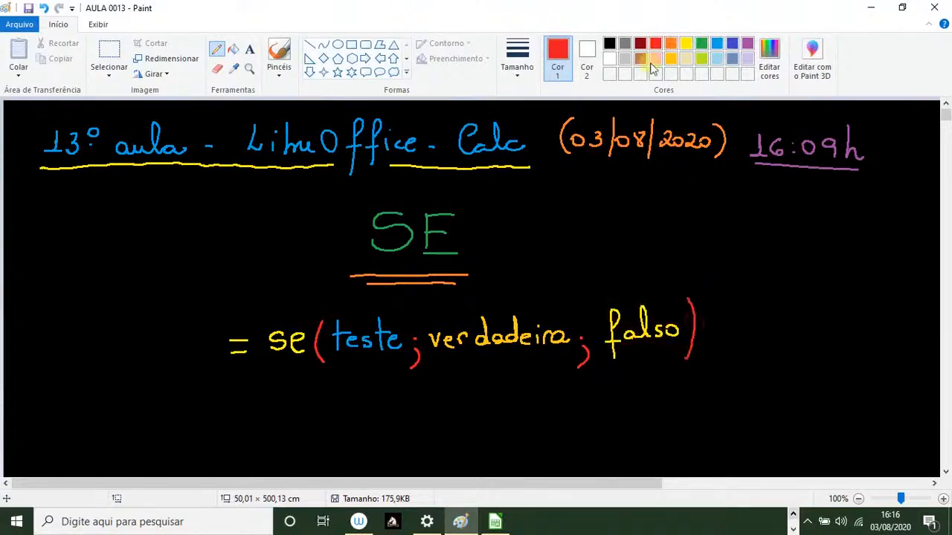
- Handwrite "= se ( B4 >= 6 ;" in lime green below the syntax line, checking the first grade's cell in the Calc sheet
click(702, 59)
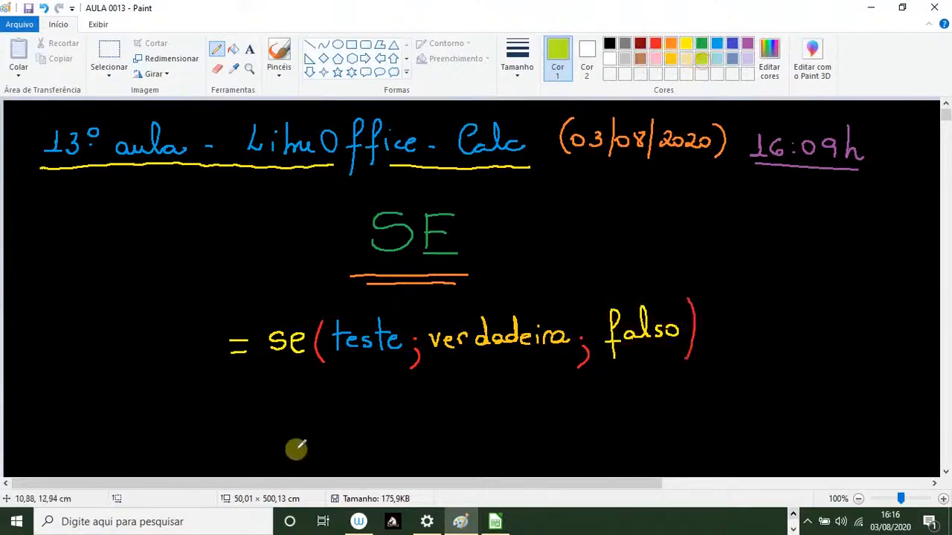
mouse_move(220, 424)
mouse_down()
mouse_move(234, 416)
mouse_move(281, 427)
mouse_up()
drag(303, 393, 305, 433)
key(alt+Tab)
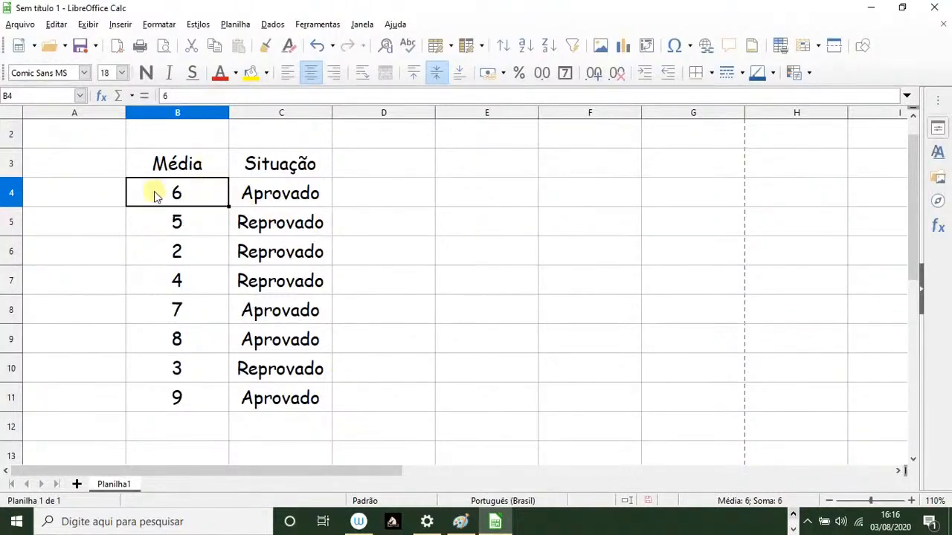
key(alt+Tab)
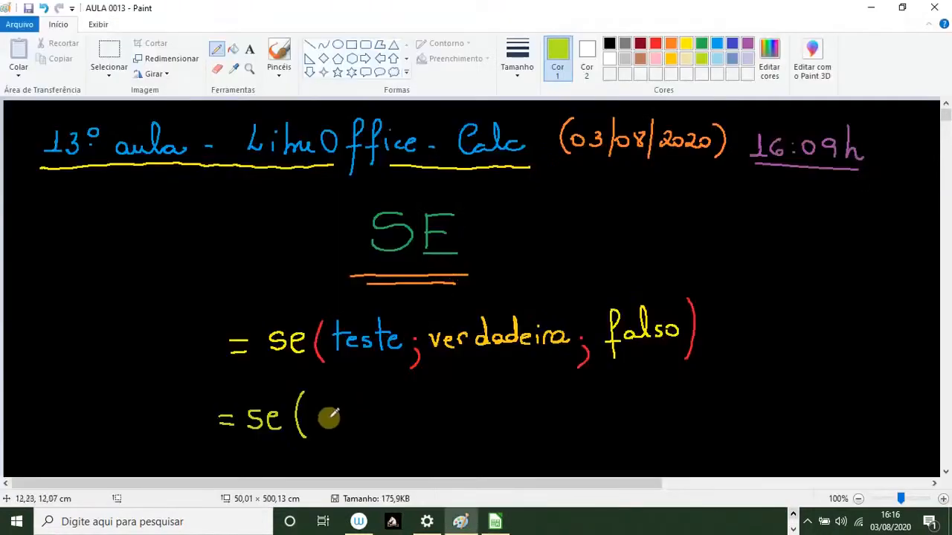
mouse_move(323, 415)
mouse_down()
mouse_move(330, 401)
mouse_move(335, 416)
mouse_move(357, 395)
mouse_move(363, 416)
mouse_move(402, 420)
mouse_up()
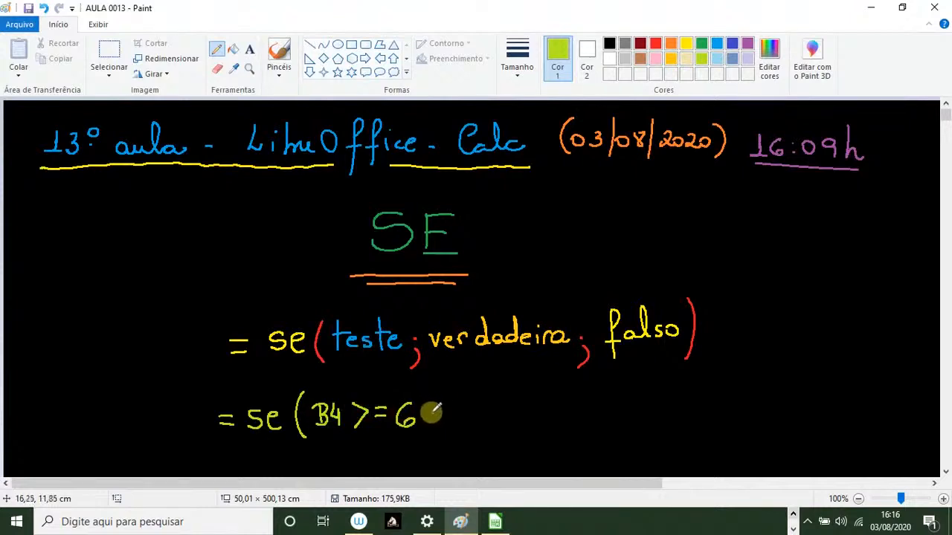
drag(434, 421, 432, 434)
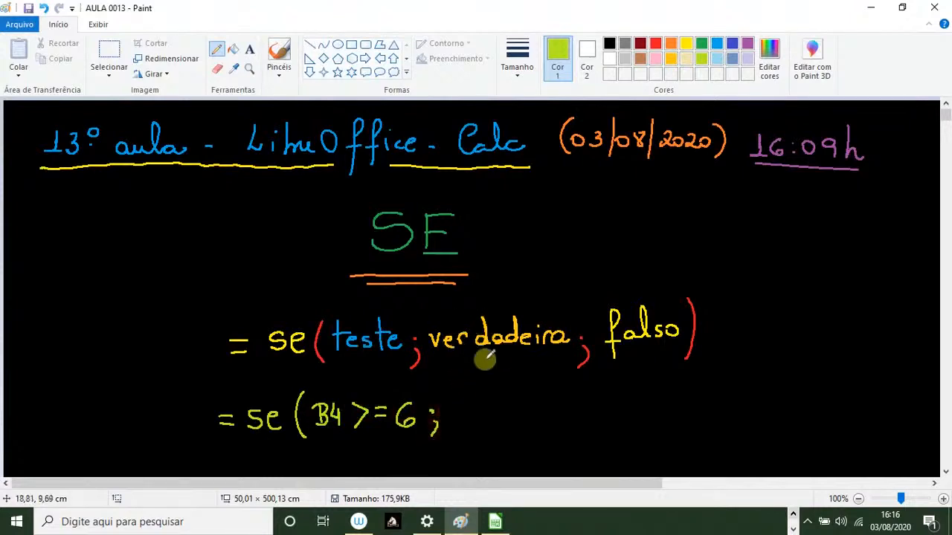
- Complete the lime green example formula by handwriting "Aprovado" ; "Reprovado" in quotation marks and a closing parenthesis
mouse_move(446, 400)
mouse_down()
mouse_move(476, 425)
mouse_move(474, 417)
mouse_up()
mouse_move(483, 406)
mouse_down()
mouse_move(493, 421)
mouse_move(548, 402)
mouse_move(557, 412)
mouse_move(570, 392)
mouse_move(590, 421)
mouse_up()
drag(592, 429, 584, 445)
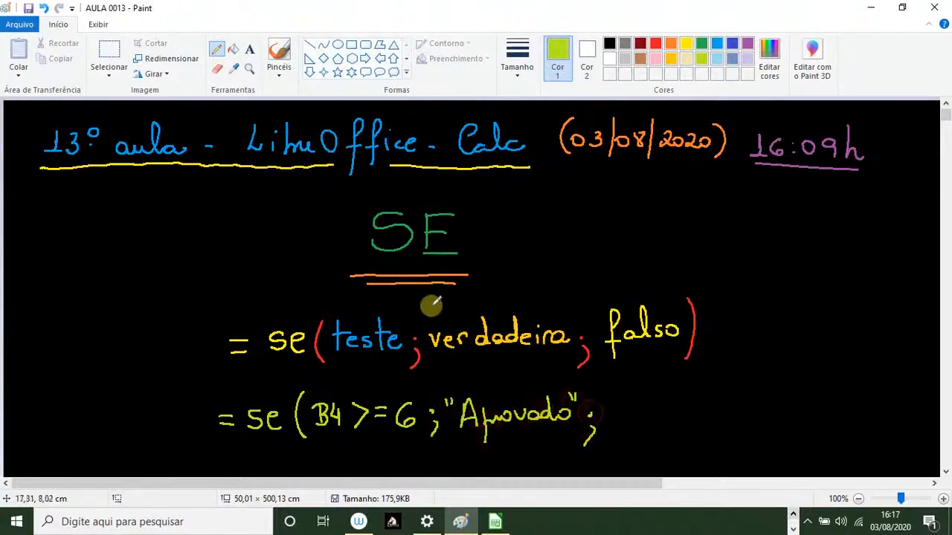
drag(614, 390, 616, 400)
mouse_move(620, 391)
mouse_down()
mouse_move(621, 401)
mouse_move(662, 415)
mouse_move(664, 450)
mouse_up()
mouse_move(663, 414)
mouse_down()
mouse_move(708, 405)
mouse_move(727, 389)
mouse_move(741, 404)
mouse_up()
mouse_move(750, 364)
mouse_down()
mouse_move(766, 429)
mouse_move(750, 388)
mouse_up()
drag(753, 376, 754, 386)
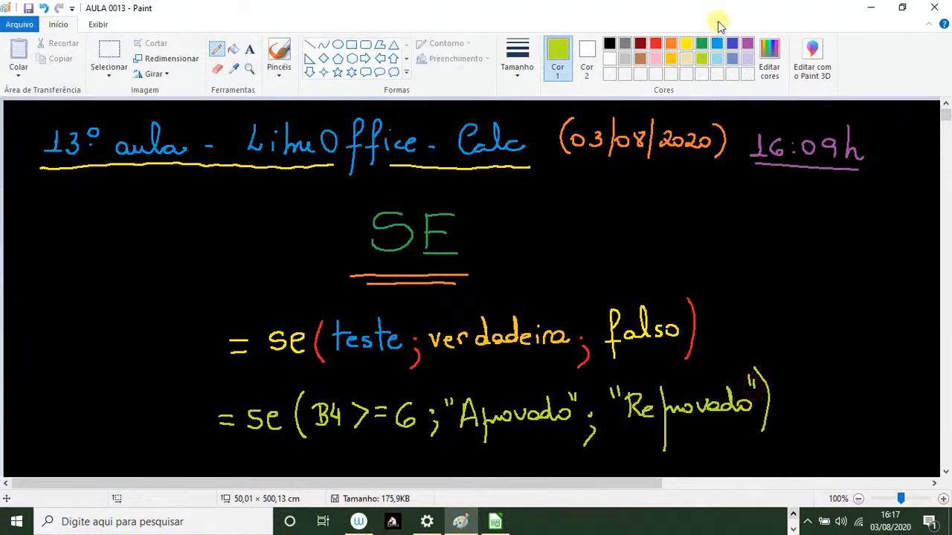
- Draw dark red downward arrows linking teste, verdadeira and falso to their matching arguments in the example formula
click(716, 44)
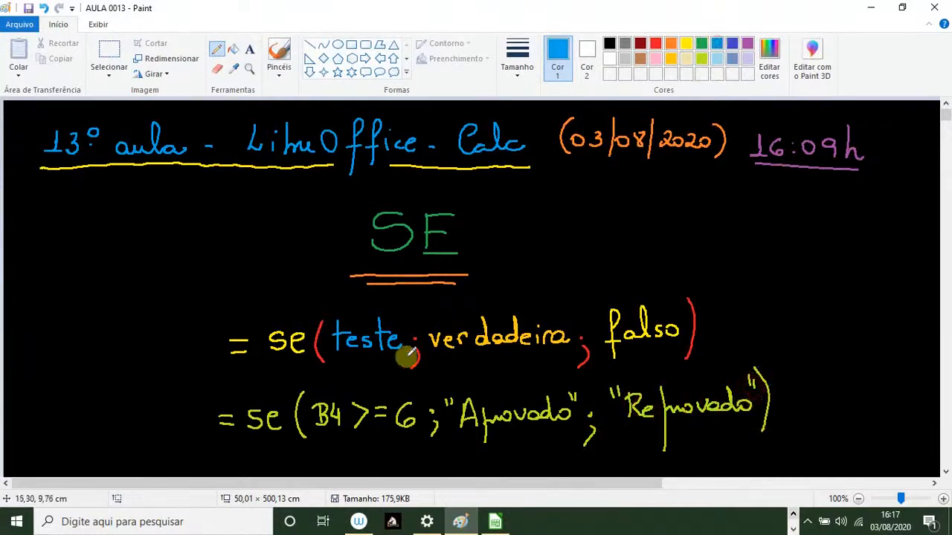
click(655, 43)
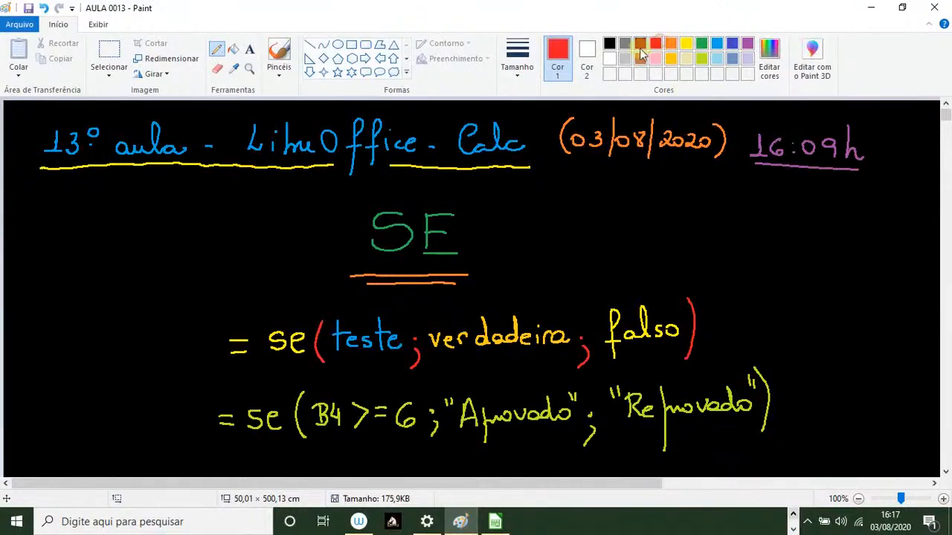
click(642, 45)
mouse_move(380, 371)
mouse_down()
mouse_move(369, 358)
mouse_move(367, 389)
mouse_up()
drag(498, 357, 498, 389)
drag(498, 389, 508, 374)
mouse_move(648, 359)
mouse_down()
mouse_move(650, 346)
mouse_move(648, 378)
mouse_move(662, 368)
mouse_up()
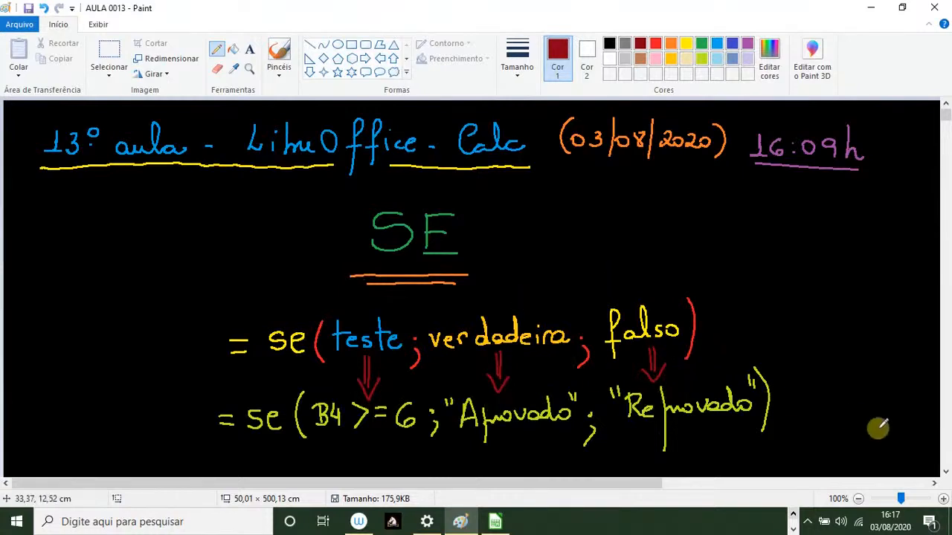
- Draw a green down arrow leading into a decision diamond below the example formula and handwrite "B4 >= 6" inside it in pink
click(946, 472)
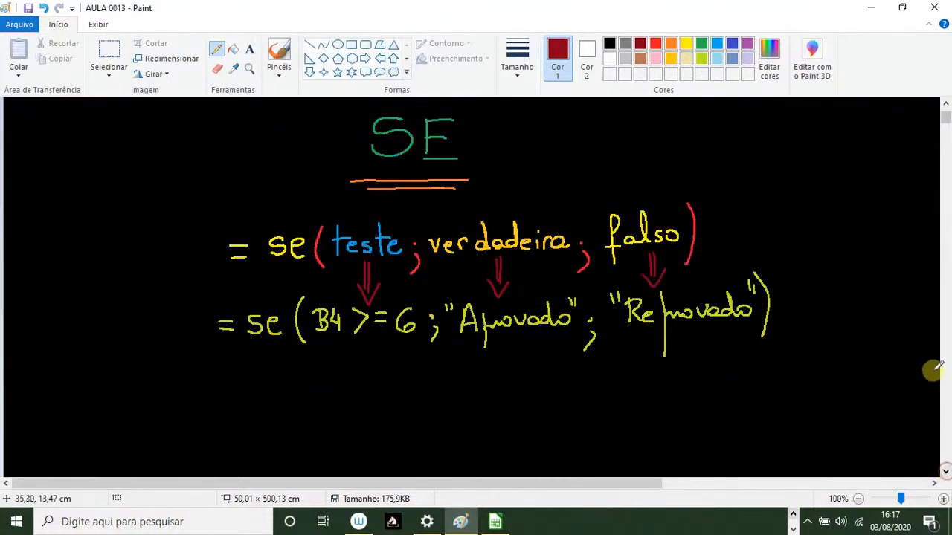
drag(946, 118, 946, 111)
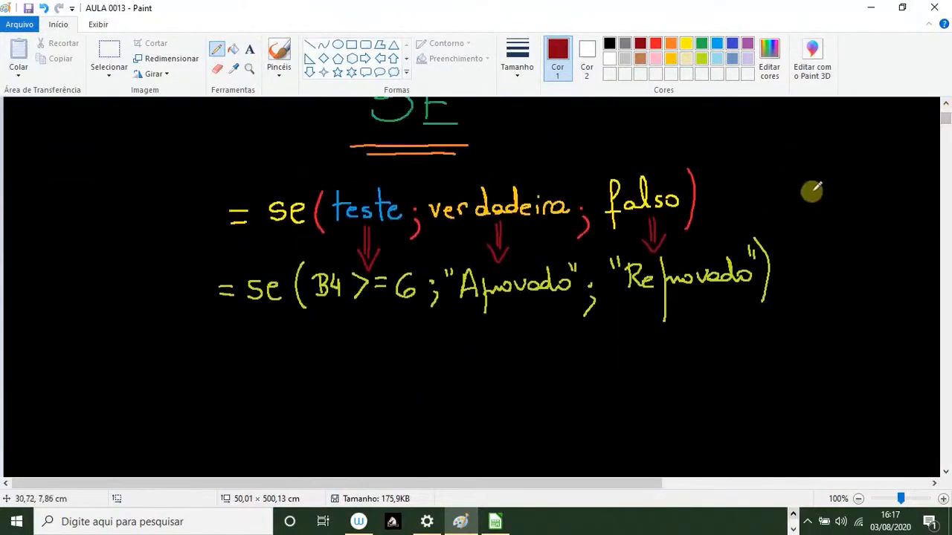
click(703, 49)
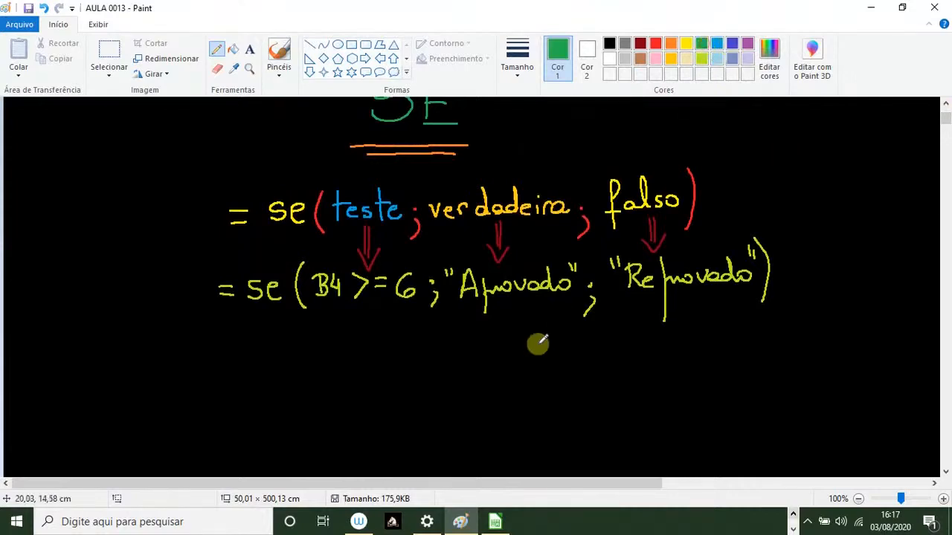
mouse_move(436, 328)
mouse_down()
mouse_move(437, 384)
mouse_move(364, 415)
mouse_up()
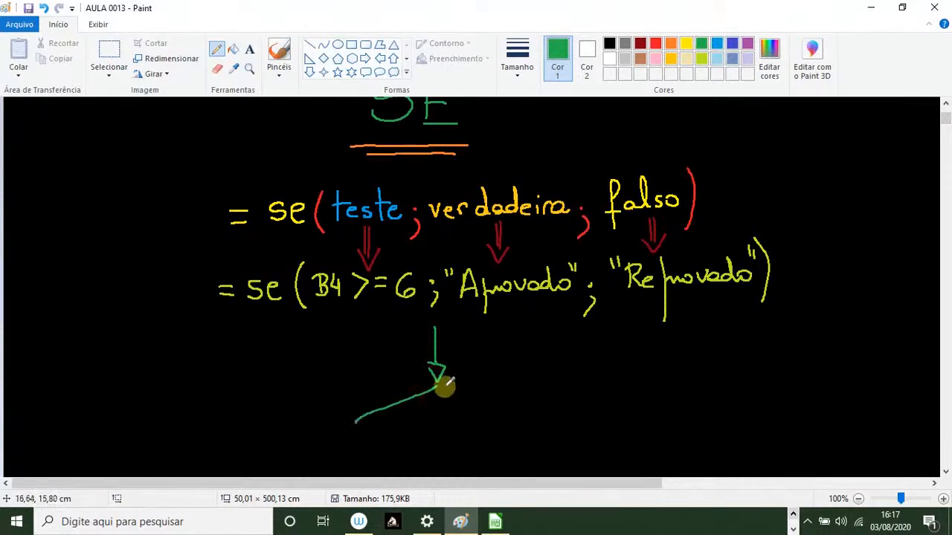
drag(437, 386, 513, 420)
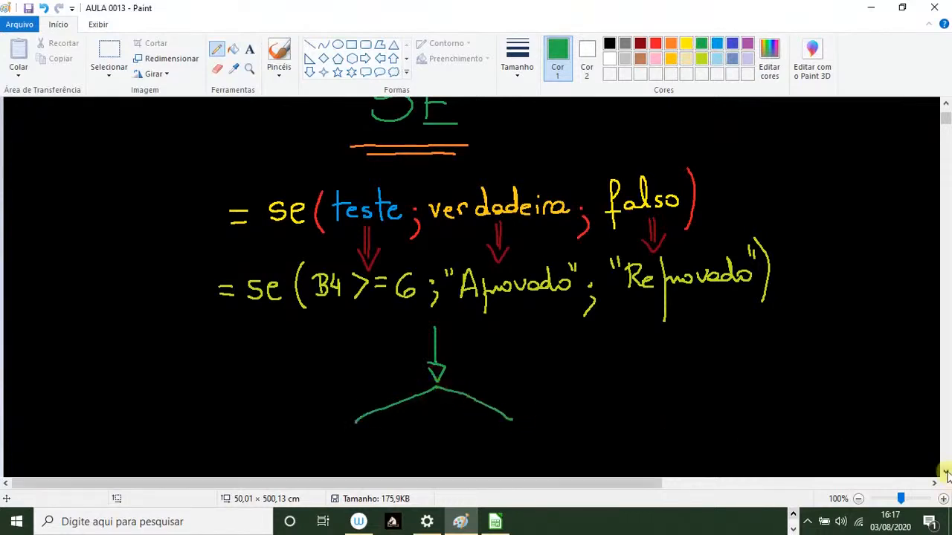
scroll(944, 473, down, 2)
mouse_move(355, 328)
mouse_down()
mouse_move(437, 377)
mouse_move(510, 325)
mouse_up()
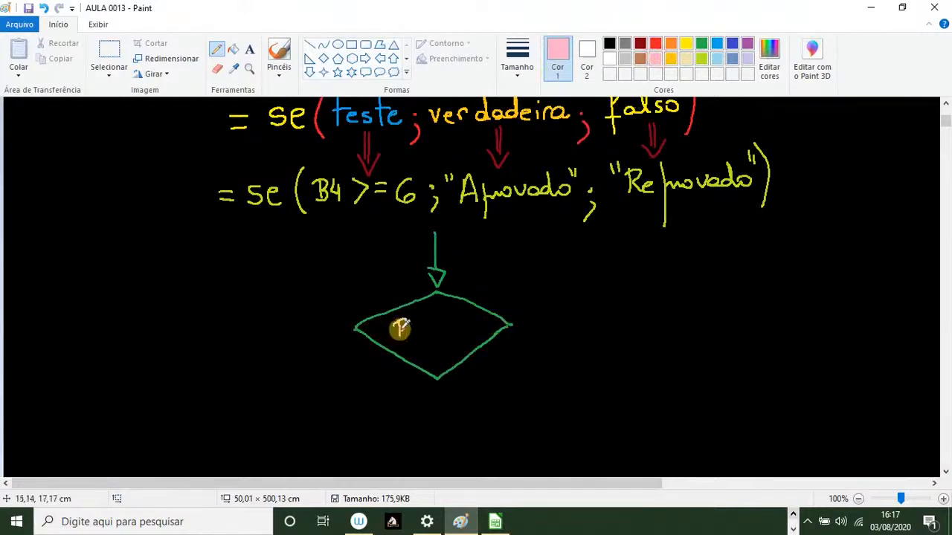
mouse_move(401, 329)
mouse_down()
mouse_move(472, 316)
mouse_move(473, 332)
mouse_up()
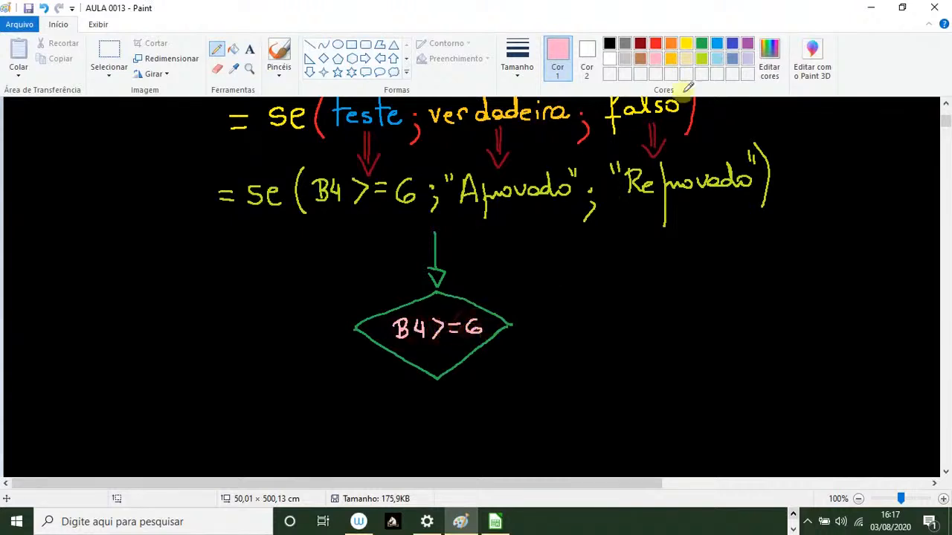
- Draw a green branch arrow from each side of the diamond down to an empty rectangle
click(702, 43)
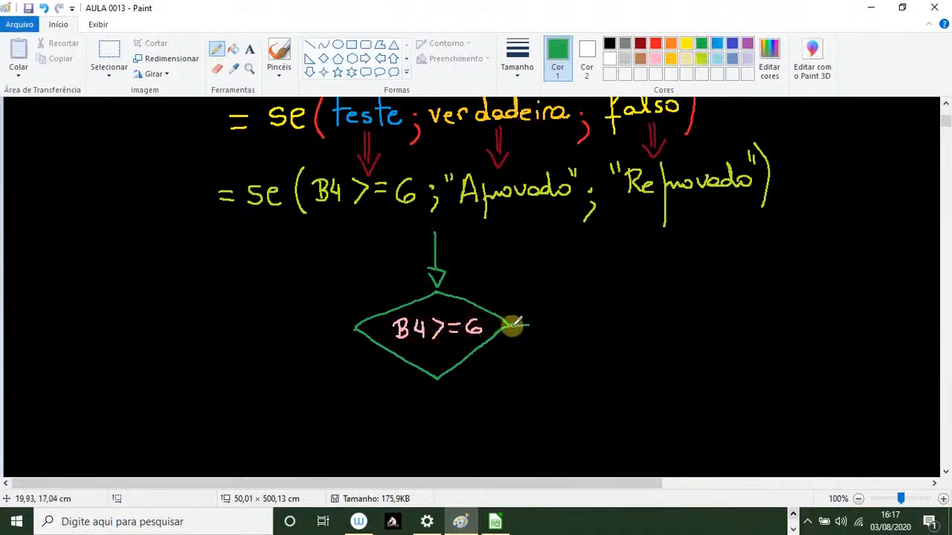
mouse_move(511, 325)
mouse_down()
mouse_move(579, 326)
mouse_move(571, 360)
mouse_move(584, 358)
mouse_up()
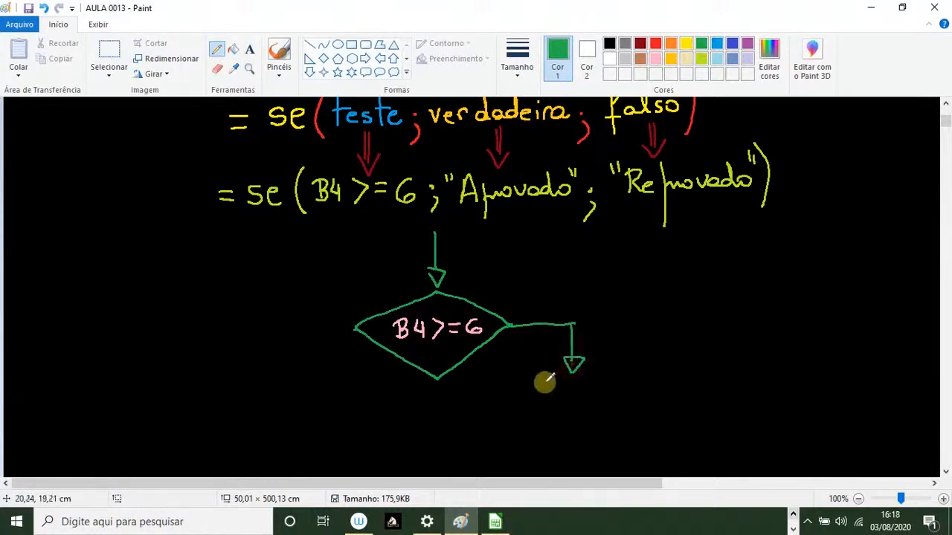
mouse_move(504, 381)
mouse_down()
mouse_move(699, 385)
mouse_move(735, 425)
mouse_move(495, 425)
mouse_move(503, 382)
mouse_up()
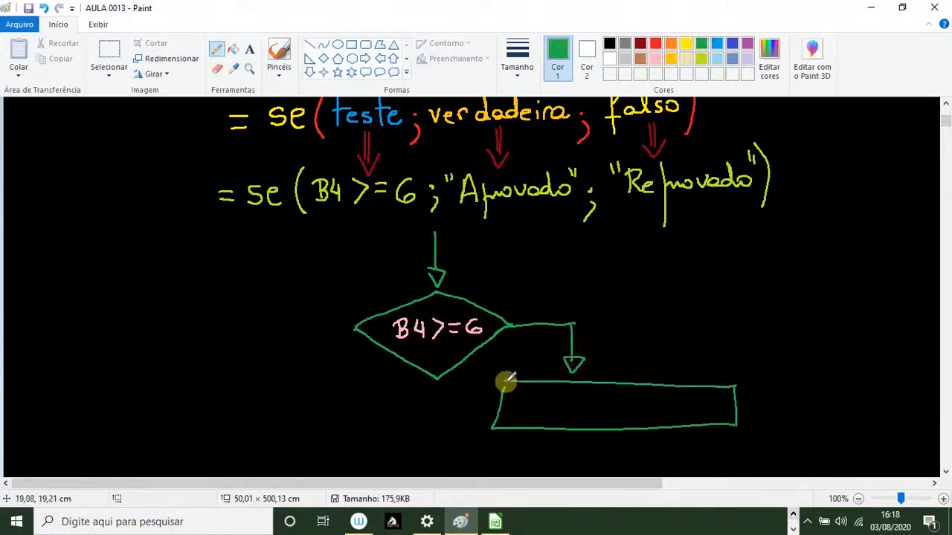
mouse_move(354, 327)
mouse_down()
mouse_move(270, 325)
mouse_move(259, 335)
mouse_move(262, 375)
mouse_up()
drag(255, 366, 268, 366)
mouse_move(133, 387)
mouse_down()
mouse_move(250, 383)
mouse_move(390, 395)
mouse_move(223, 418)
mouse_move(142, 388)
mouse_up()
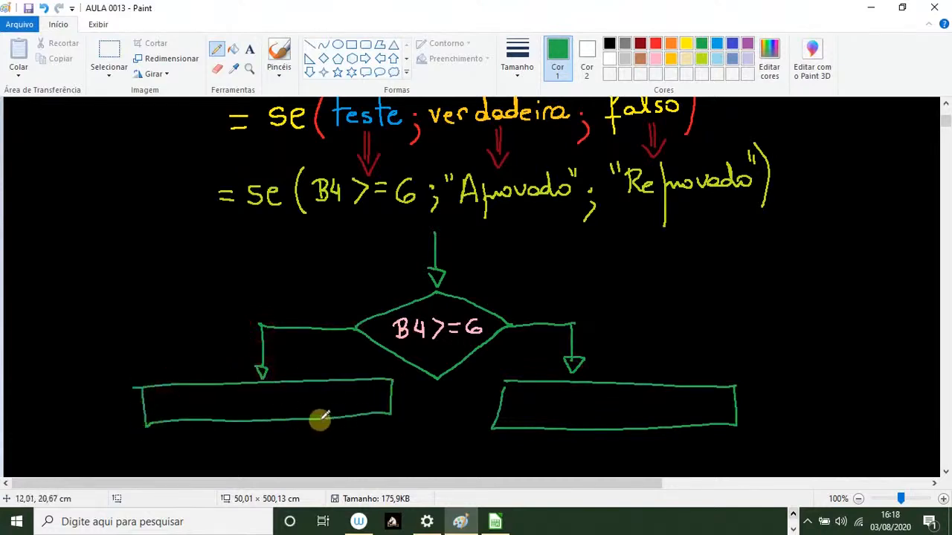
- Draw green connector arrows from both rectangles to a circled X between them
mouse_move(320, 421)
mouse_down()
mouse_move(321, 455)
mouse_move(370, 458)
mouse_up()
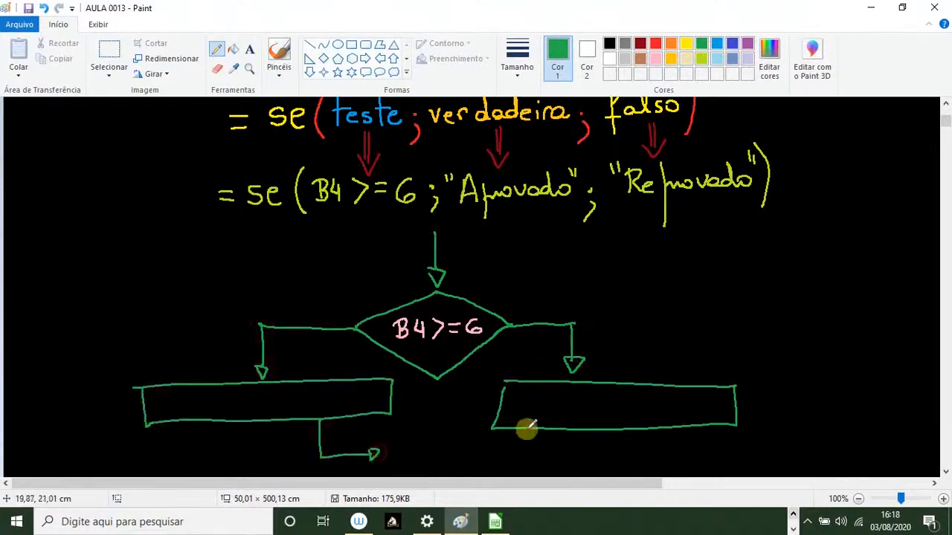
mouse_move(527, 428)
mouse_down()
mouse_move(511, 455)
mouse_move(426, 448)
mouse_move(414, 456)
mouse_move(389, 442)
mouse_move(404, 456)
mouse_up()
drag(395, 458, 402, 447)
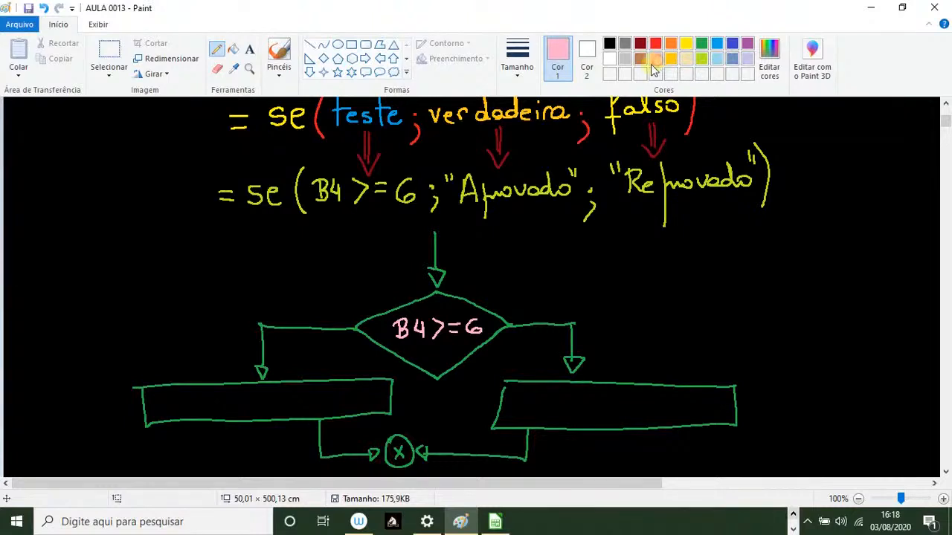
- Label the flowchart's right branch "verdadeiro" and its left branch "falso" in pink handwriting
mouse_move(536, 298)
mouse_down()
mouse_move(620, 308)
mouse_move(667, 301)
mouse_up()
click(641, 289)
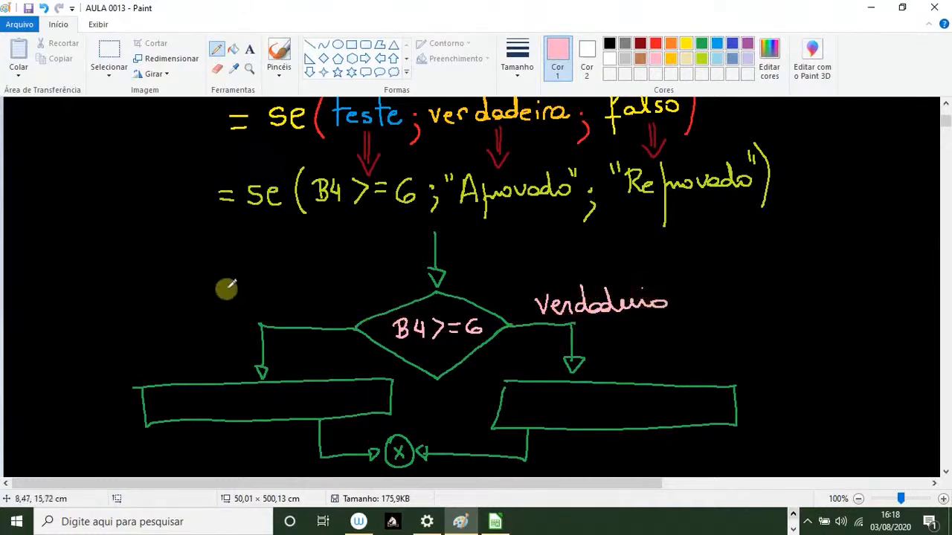
mouse_move(223, 277)
mouse_down()
mouse_move(213, 312)
mouse_move(246, 281)
mouse_move(265, 291)
mouse_up()
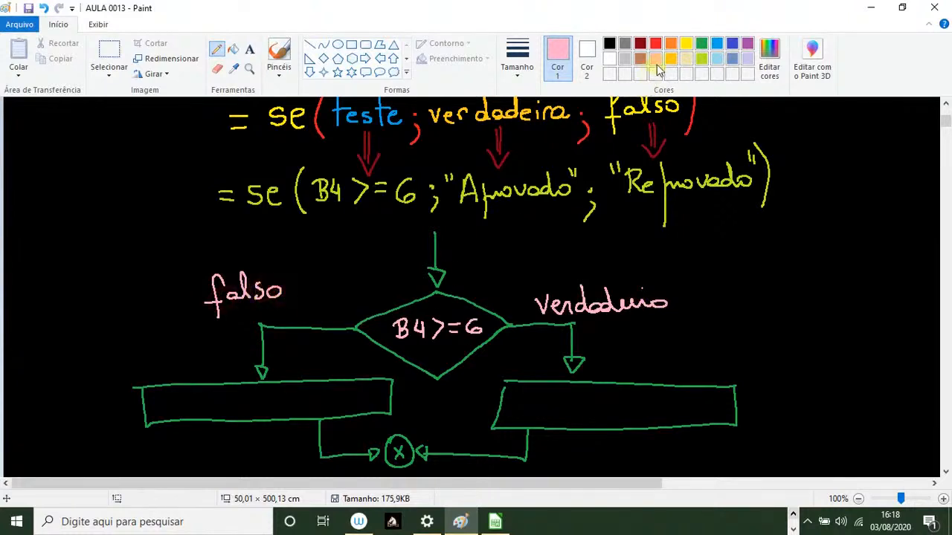
- Handwrite "Aprovado" in the verdadeiro rectangle and "Reprovado" in the falso rectangle in red
click(655, 43)
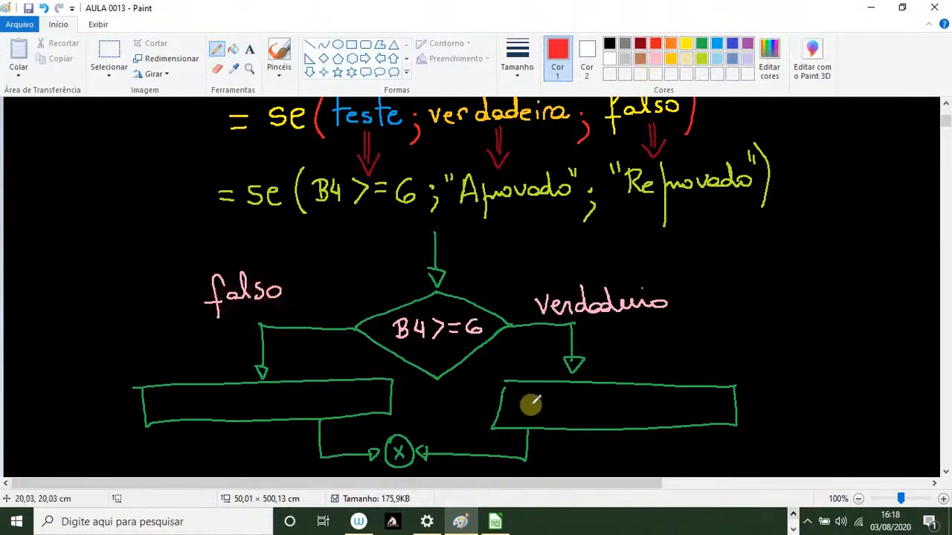
drag(536, 400, 641, 405)
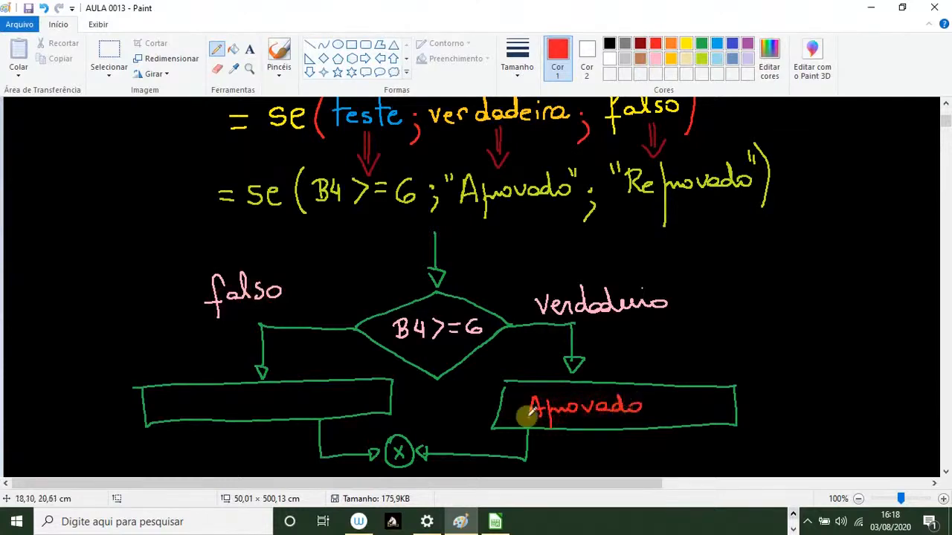
drag(159, 399, 287, 402)
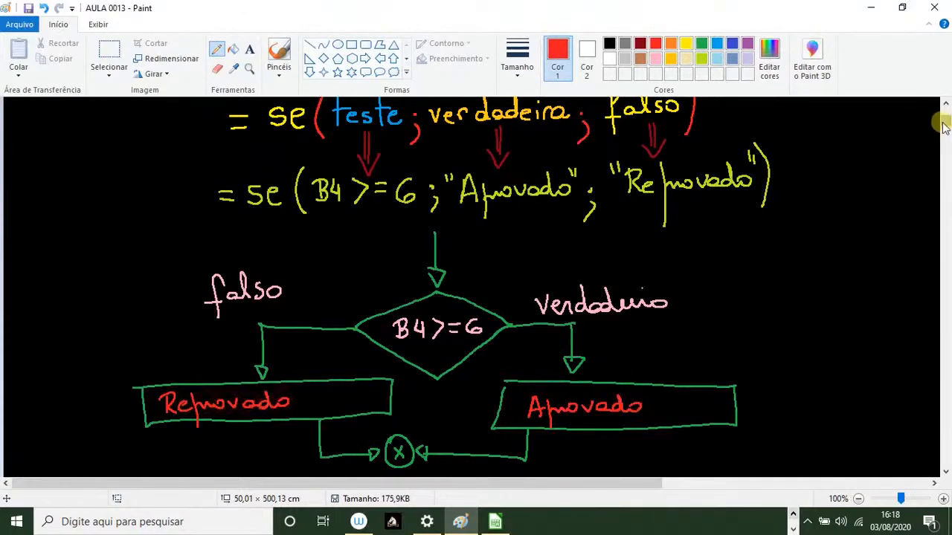
drag(943, 127, 946, 119)
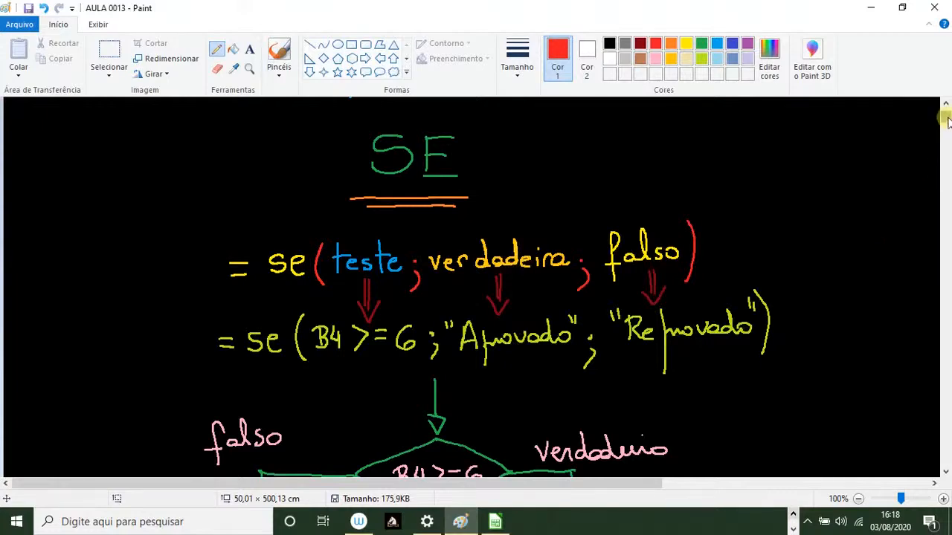
- Review the finished flowchart and the SE syntax and example formula written above it
scroll(947, 119, down, 5)
scroll(942, 121, up, 1)
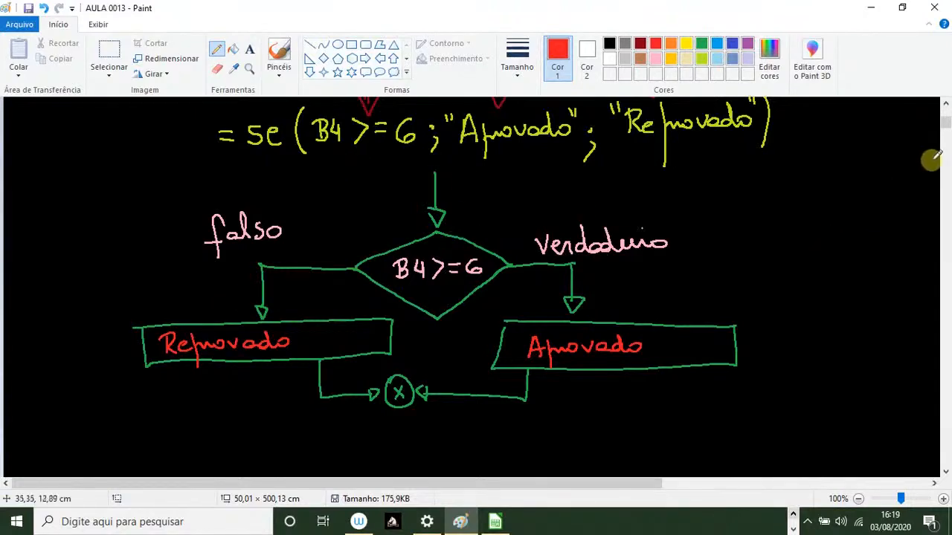
drag(945, 131, 947, 119)
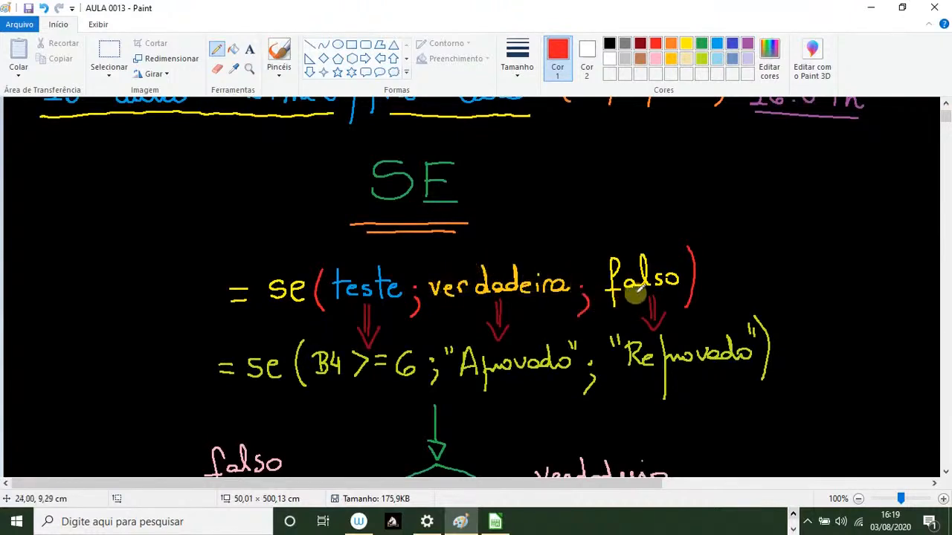
- Switch to LibreOffice Calc and clear the Média and Situação table by deleting the contents of A2:D15
key(alt+Tab)
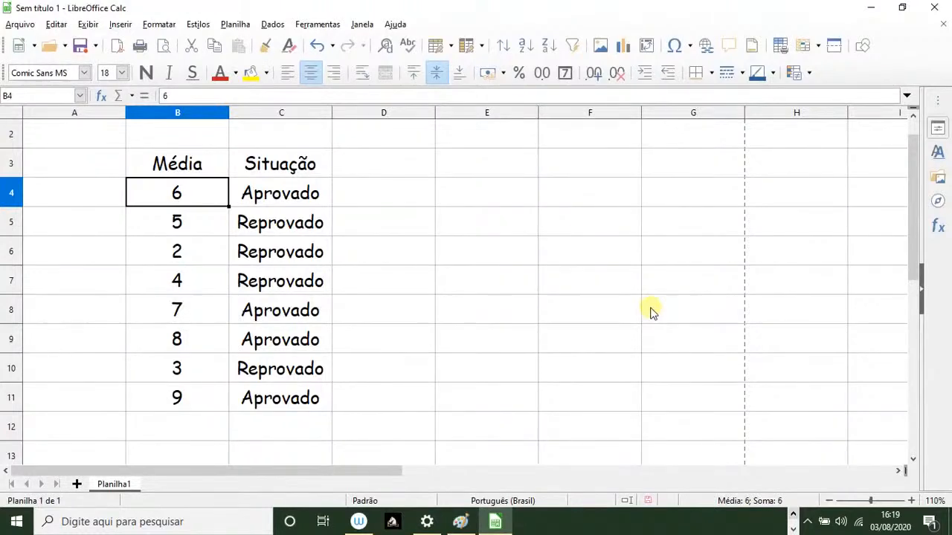
click(484, 171)
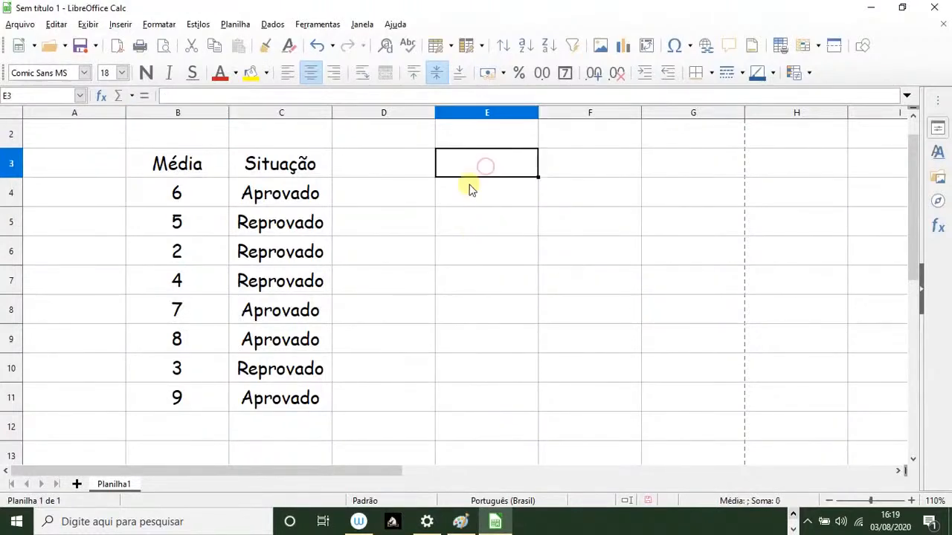
scroll(516, 257, down, 2)
scroll(476, 275, up, 3)
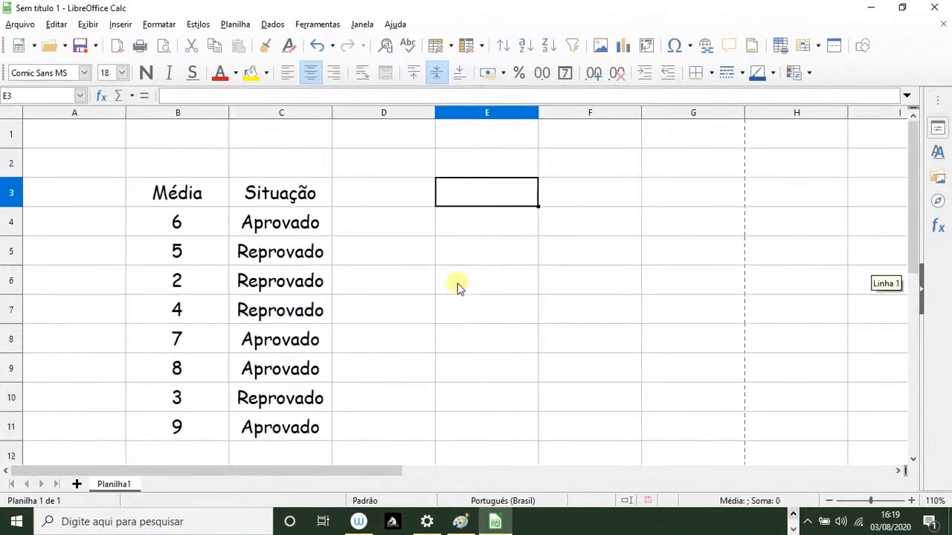
drag(103, 165, 279, 251)
drag(199, 216, 393, 393)
key(Delete)
scroll(302, 336, up, 2)
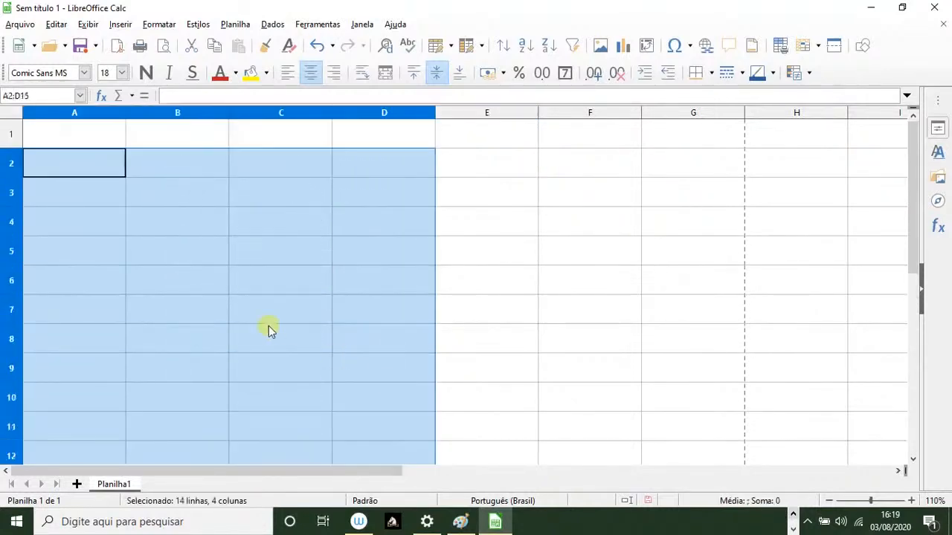
- Enter the headers "Nome" in B3 and "Total de Vendas" in C3, and fit column C to its text
click(197, 160)
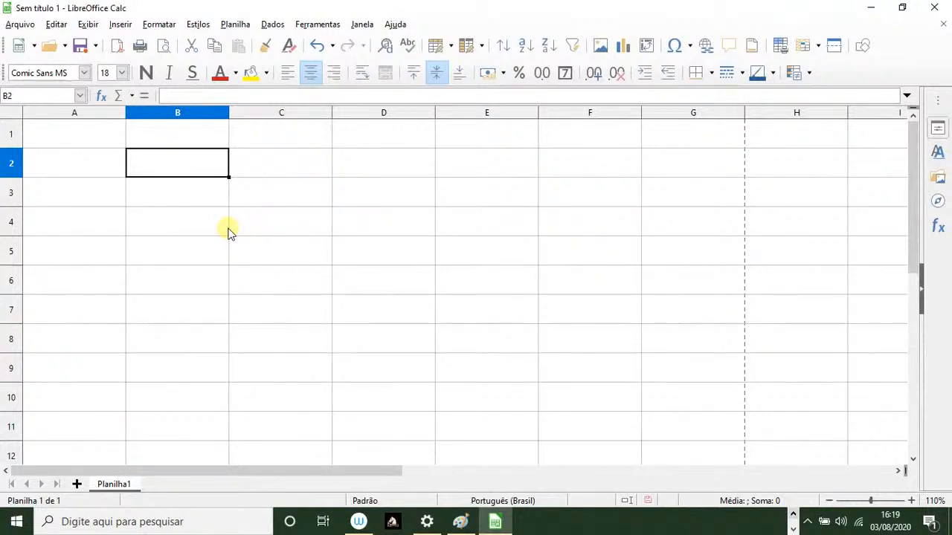
click(200, 199)
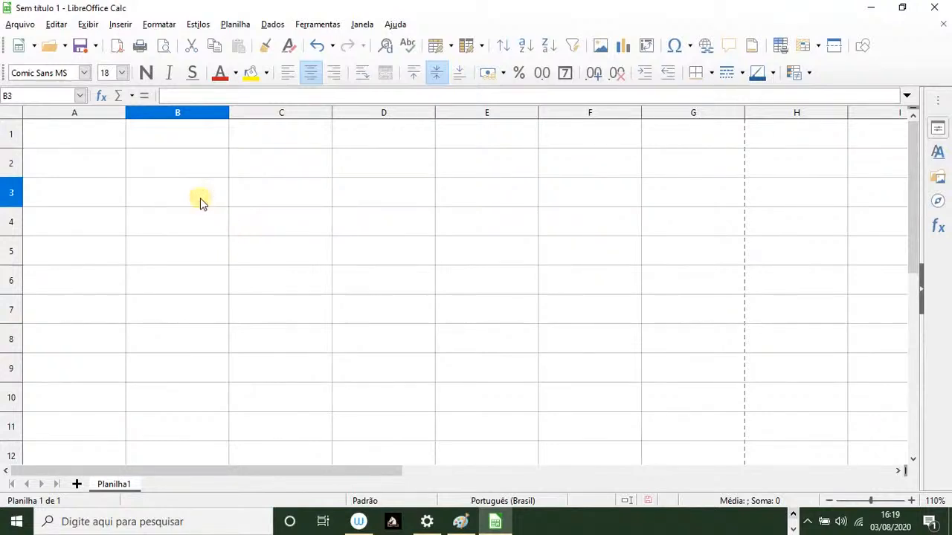
text(Nome)
key(Tab)
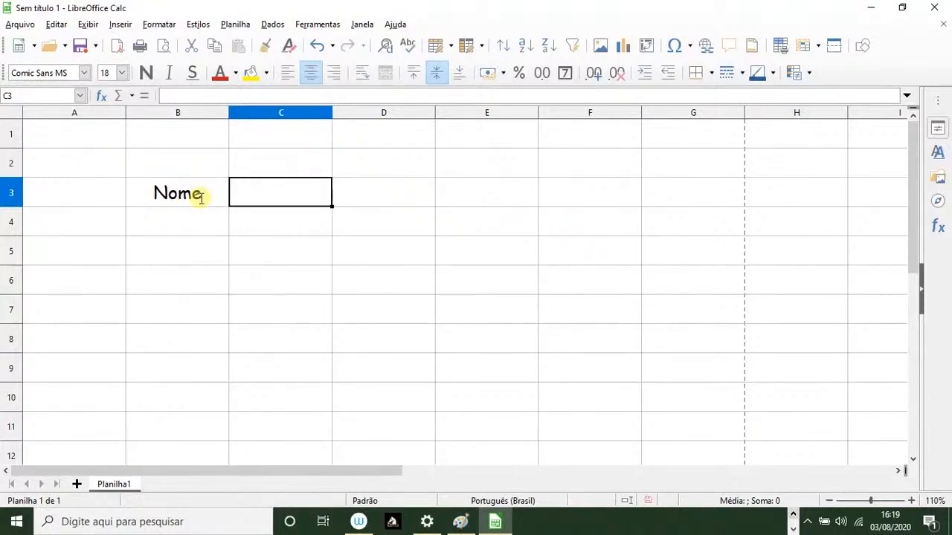
text(Total de Vendas)
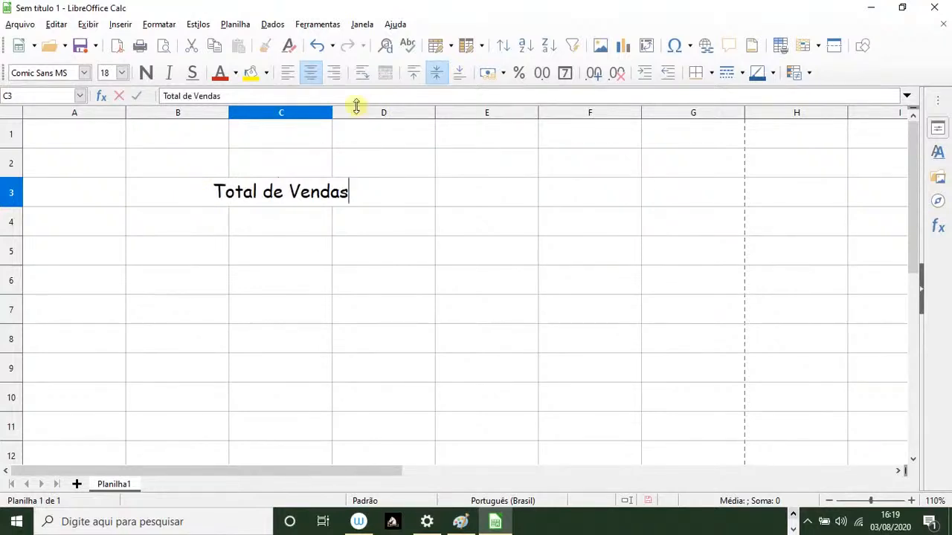
double_click(332, 112)
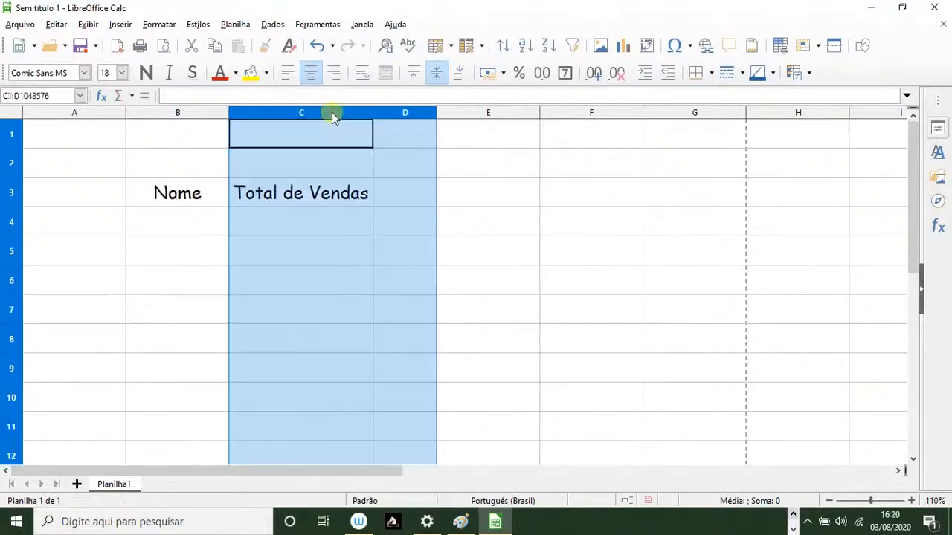
- Enter the header "Recebi Comissão" in D3 and fit column D's width to the text
click(427, 184)
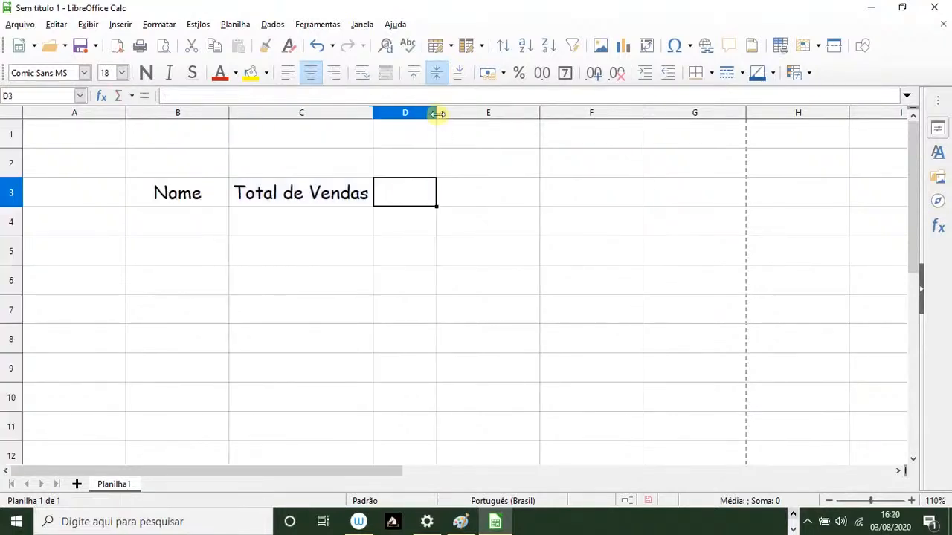
drag(438, 113, 510, 113)
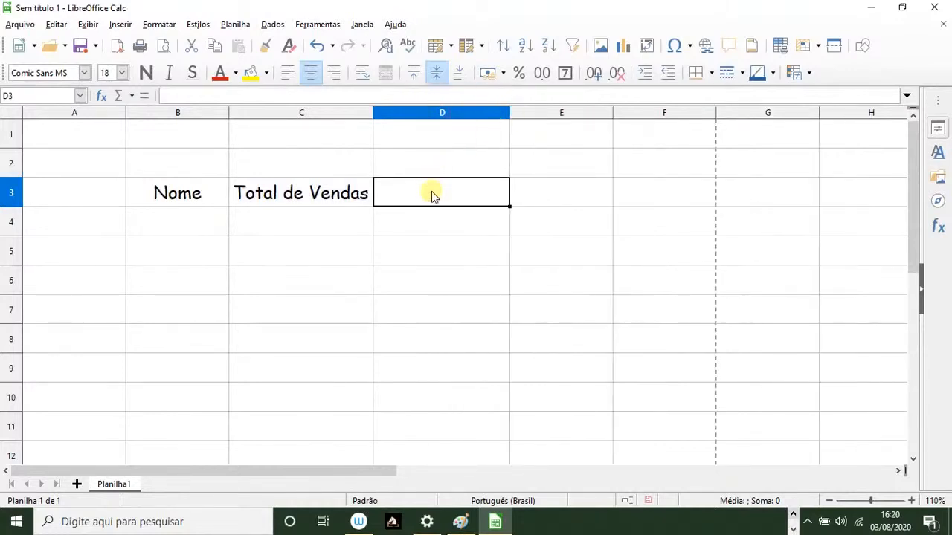
text(Recebi)
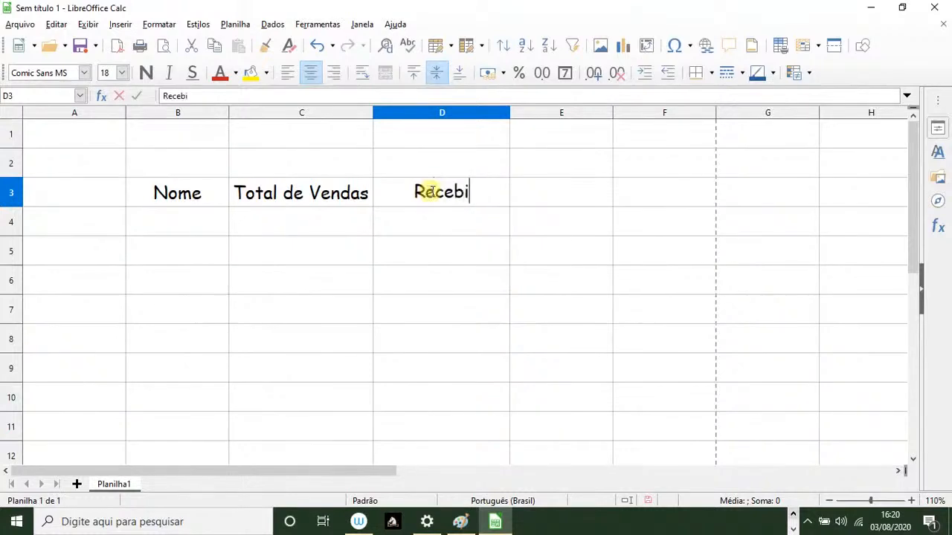
text( Comissão)
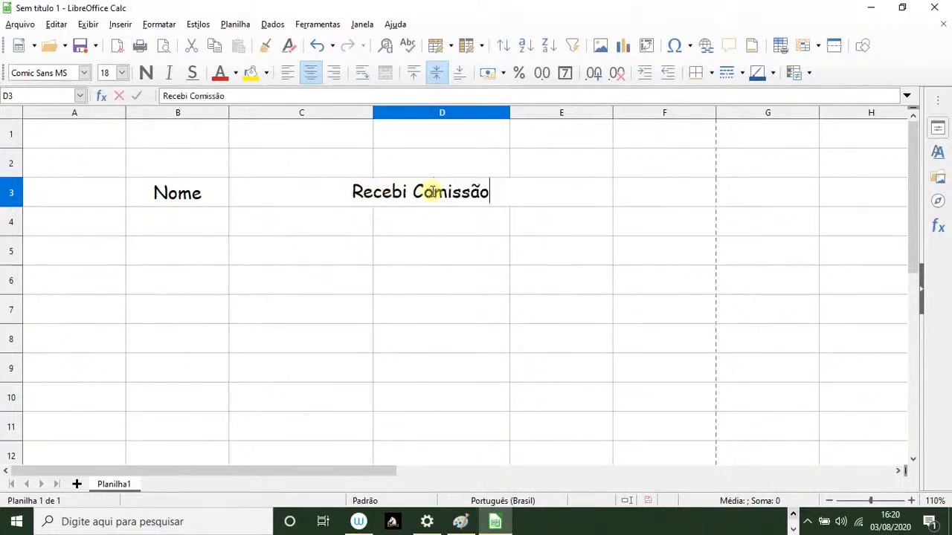
double_click(512, 113)
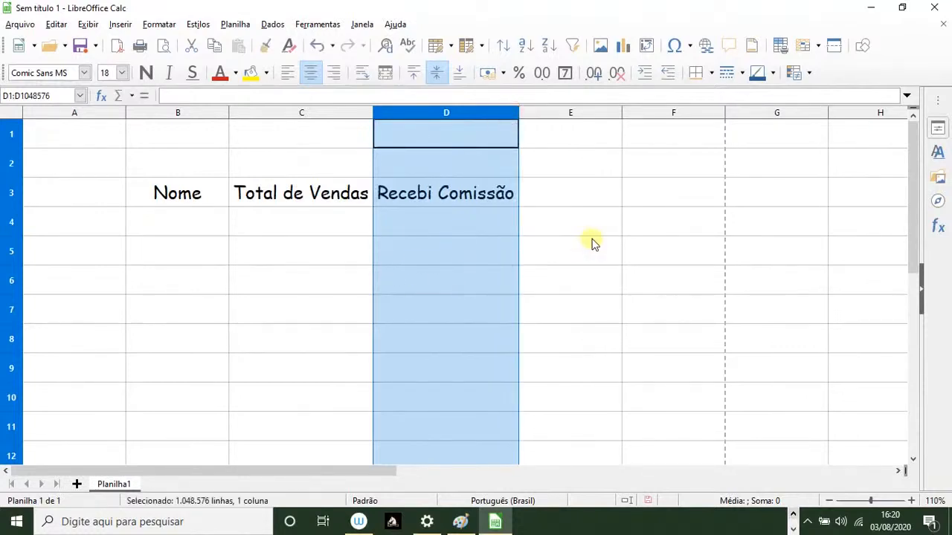
- Move the three headers from B3:D3 one column over so that they start in A3
drag(160, 195, 452, 202)
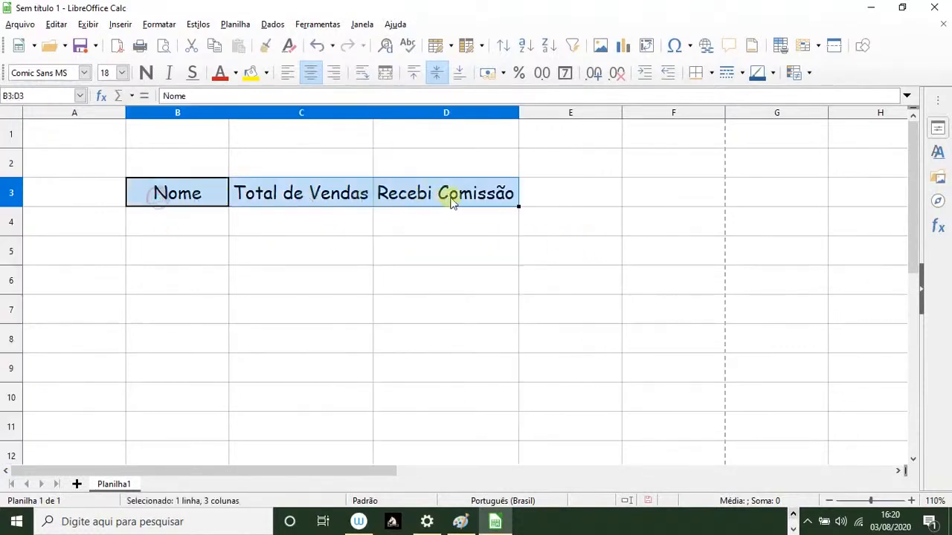
key(ctrl+x)
click(69, 206)
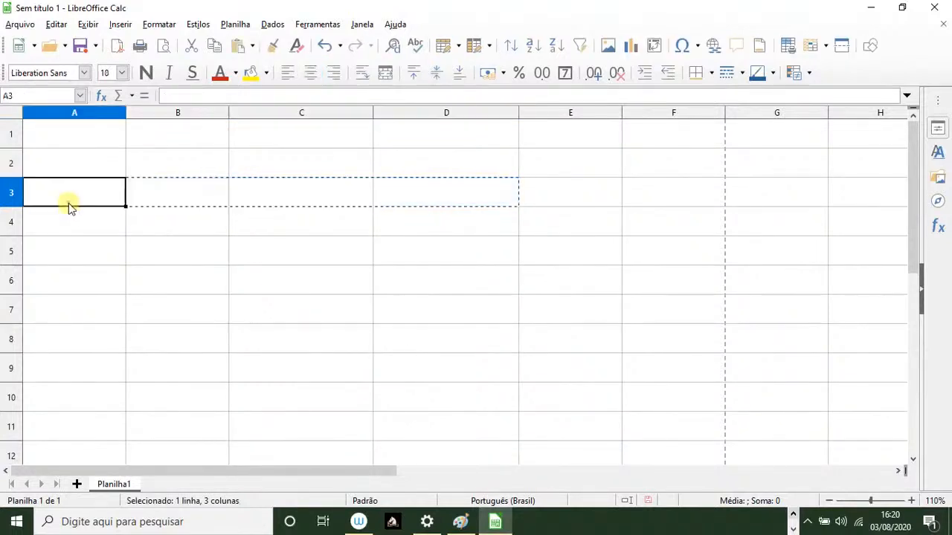
key(ctrl+v)
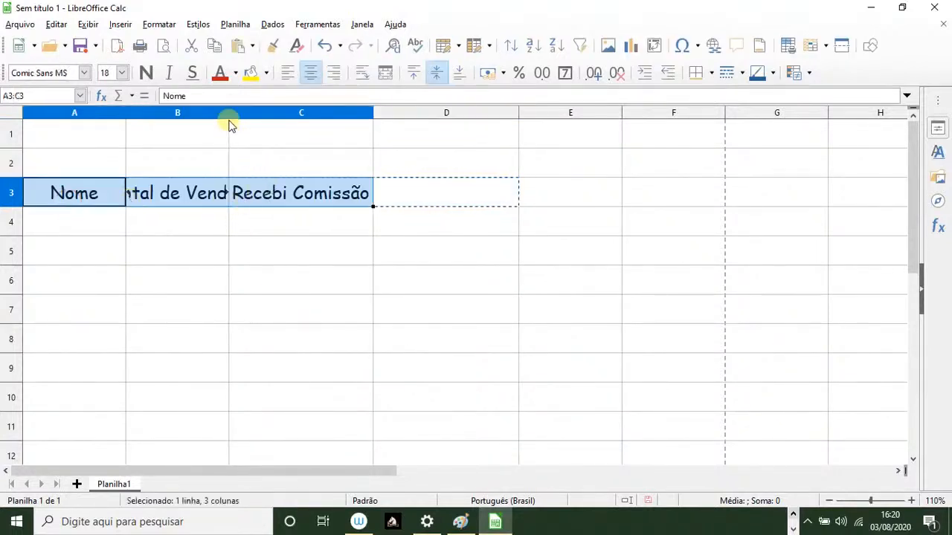
- Fit columns B and C to their headers and widen column C slightly more
double_click(228, 112)
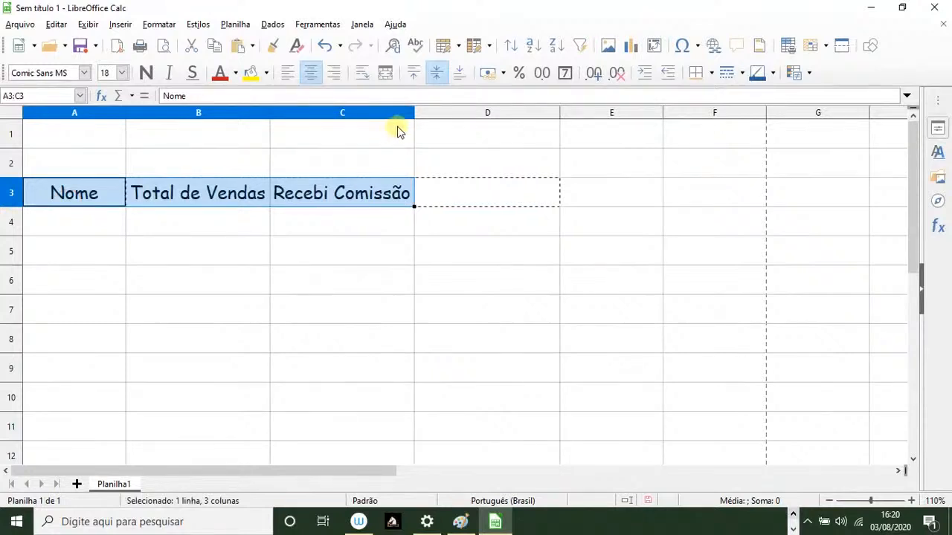
double_click(414, 116)
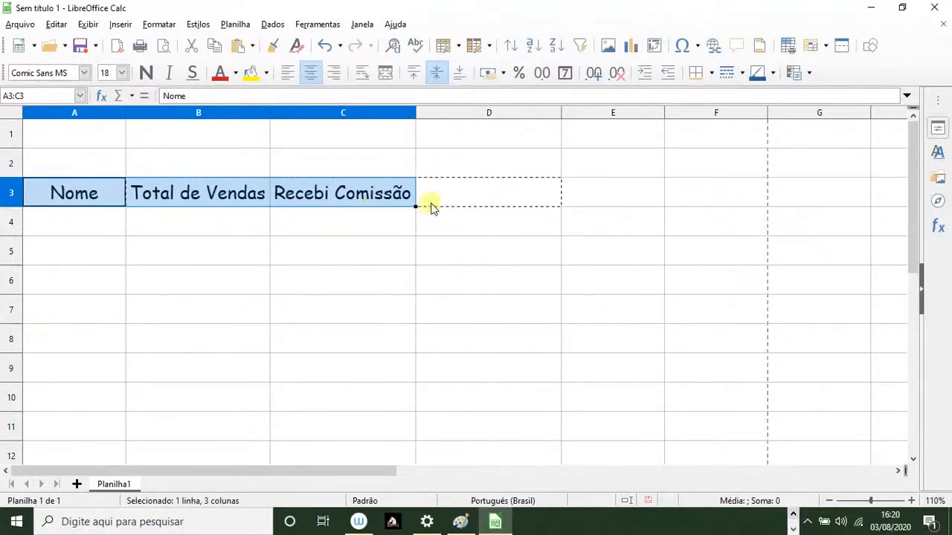
click(353, 229)
click(346, 245)
click(344, 219)
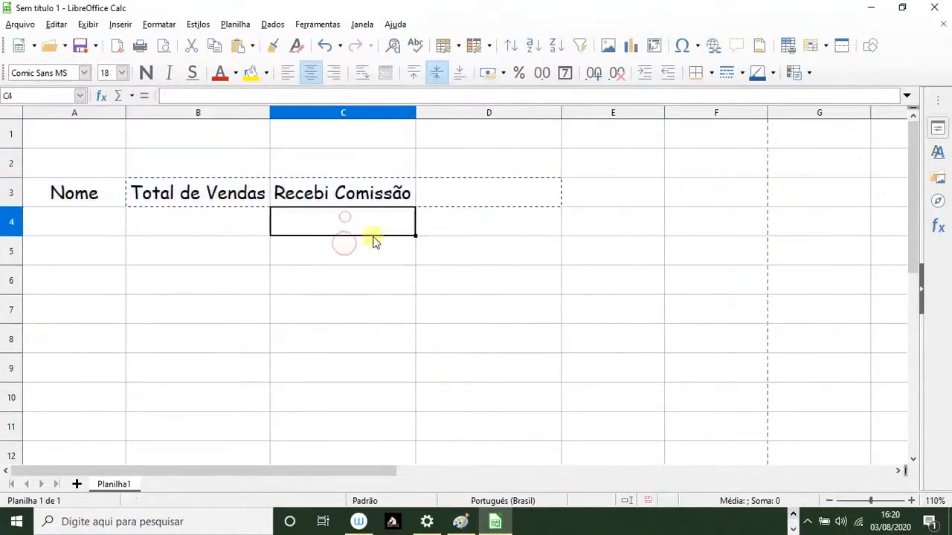
click(367, 244)
click(456, 195)
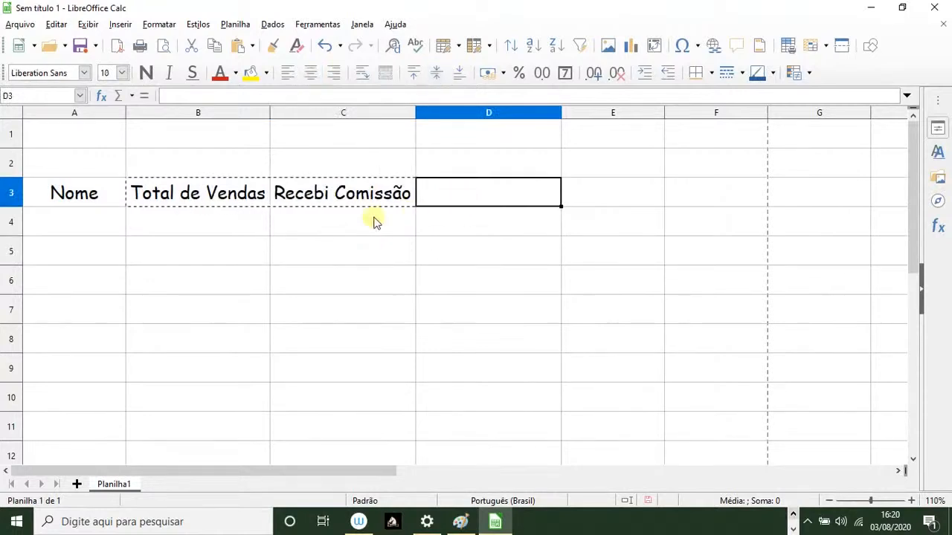
drag(415, 114, 421, 114)
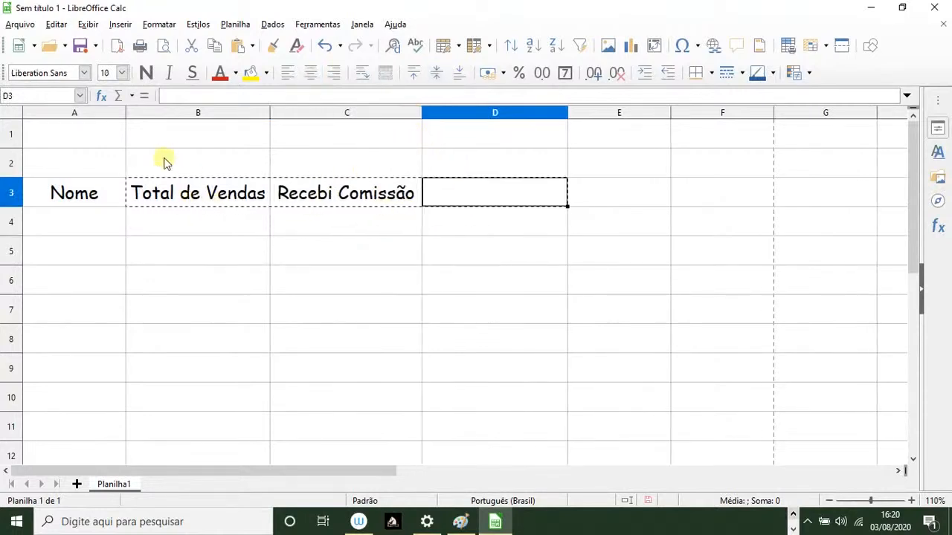
click(182, 140)
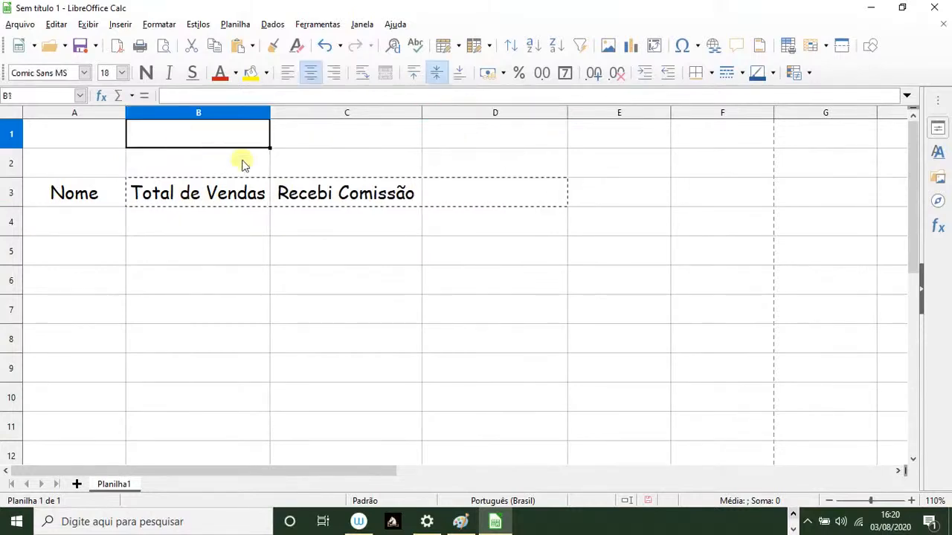
text(Co)
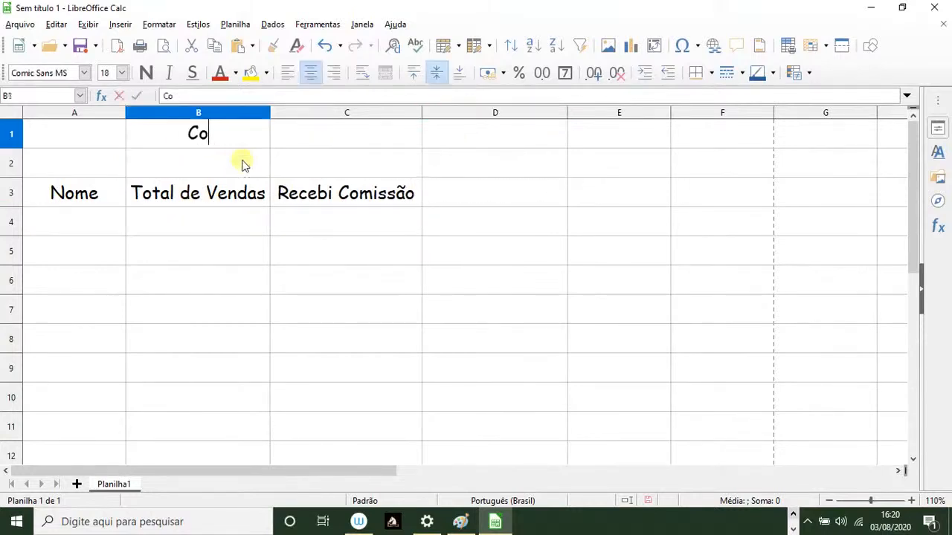
text(missão)
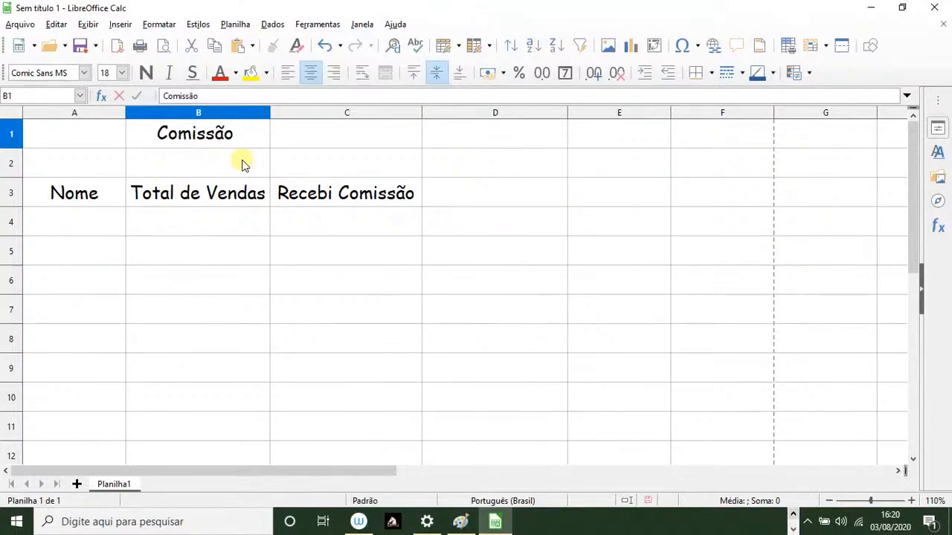
key(BackSpace)
key(BackSpace)
key(BackSpace)
key(BackSpace)
key(BackSpace)
key(BackSpace)
key(BackSpace)
key(BackSpace)
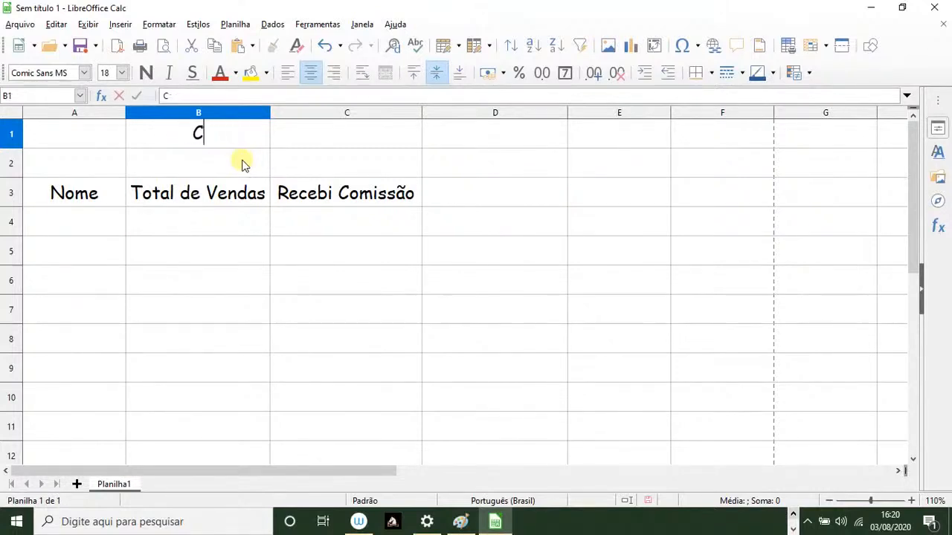
- Enter "Só recebe" in cell A1 and align it to the left
click(32, 134)
text(Só recebe)
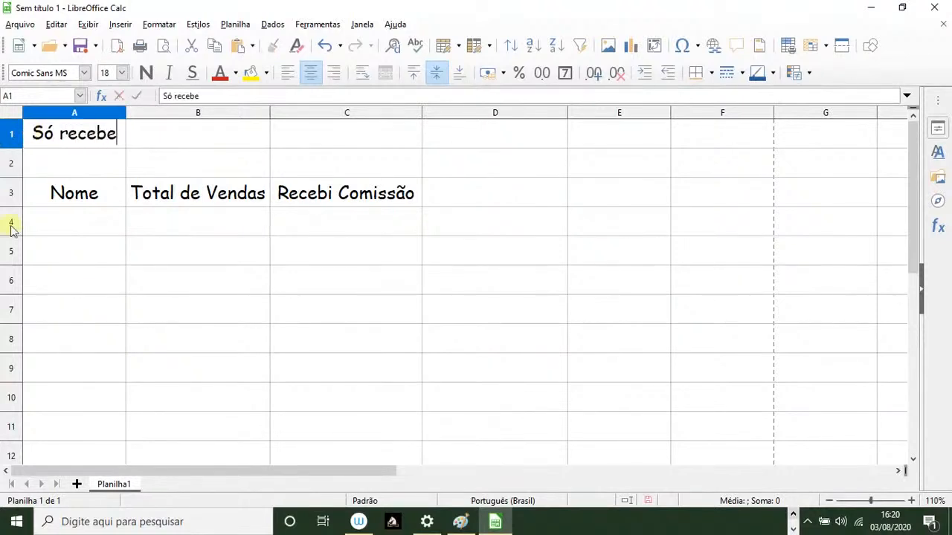
click(44, 275)
click(74, 133)
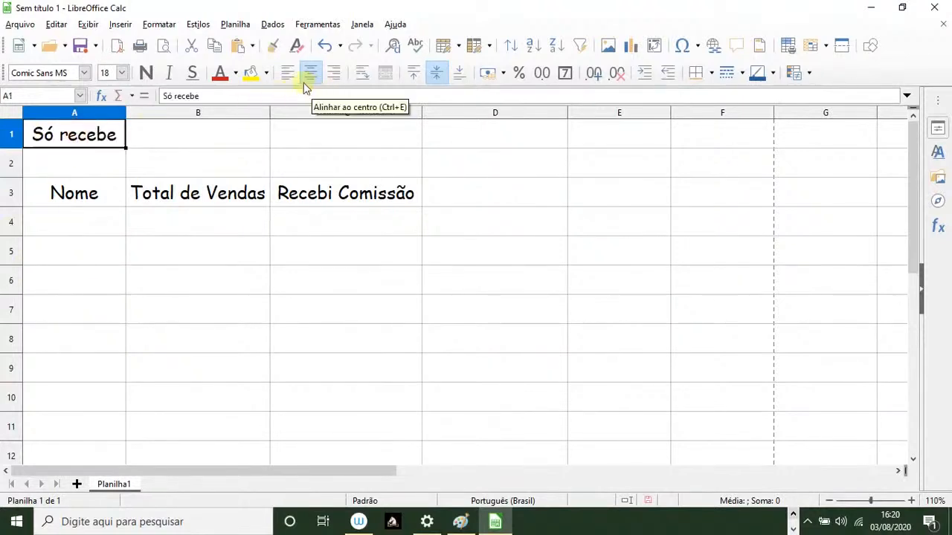
click(287, 72)
- Complete the text in A1 to read "Só recebe comissão quando as vendas forem maiores que R$ 10.000,00"
double_click(118, 141)
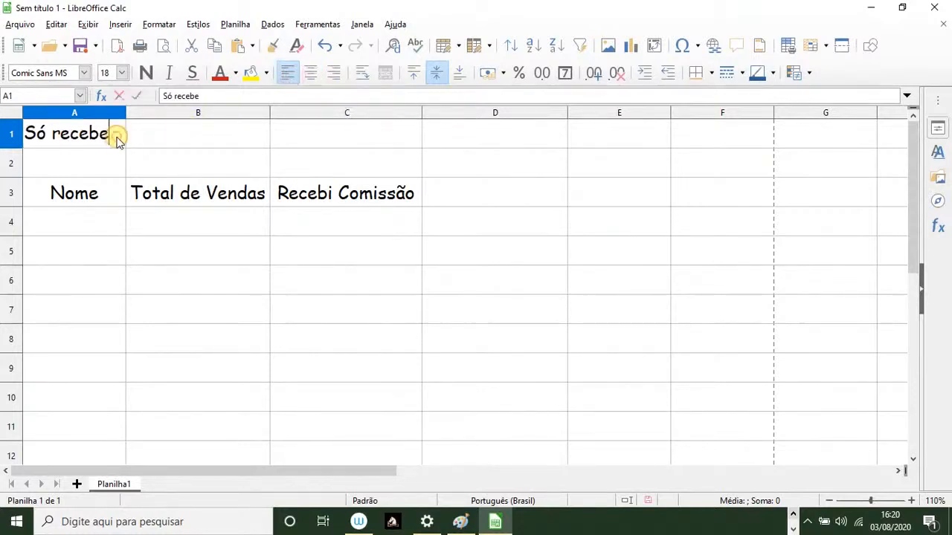
text(comissã)
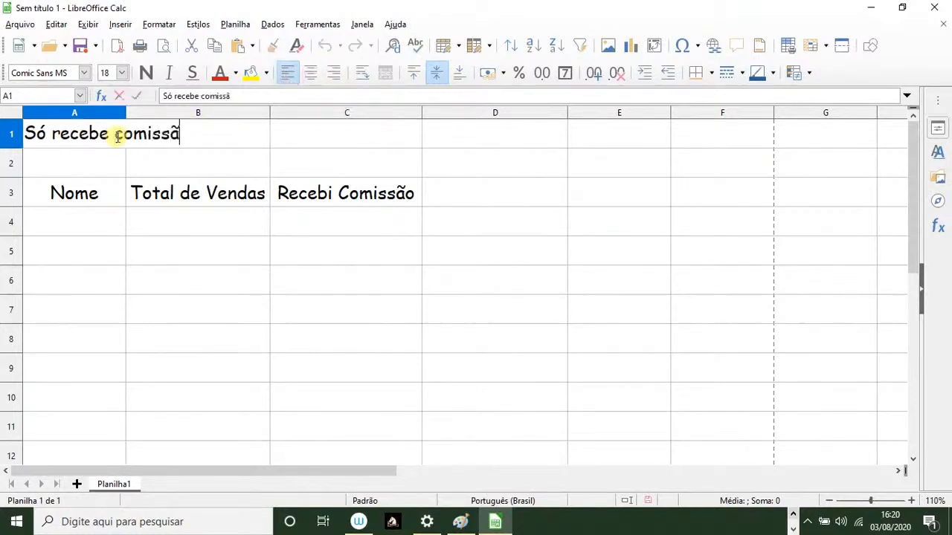
text(o quando as)
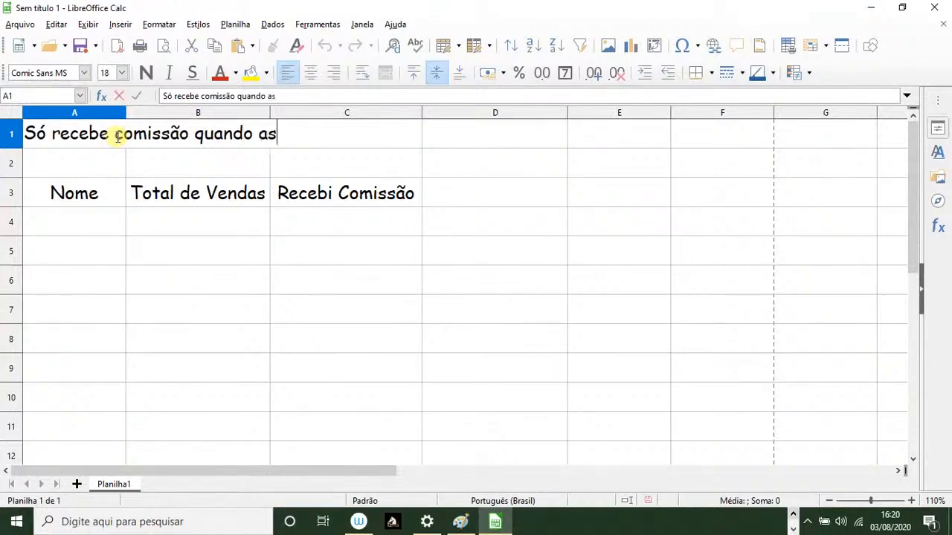
text( ven)
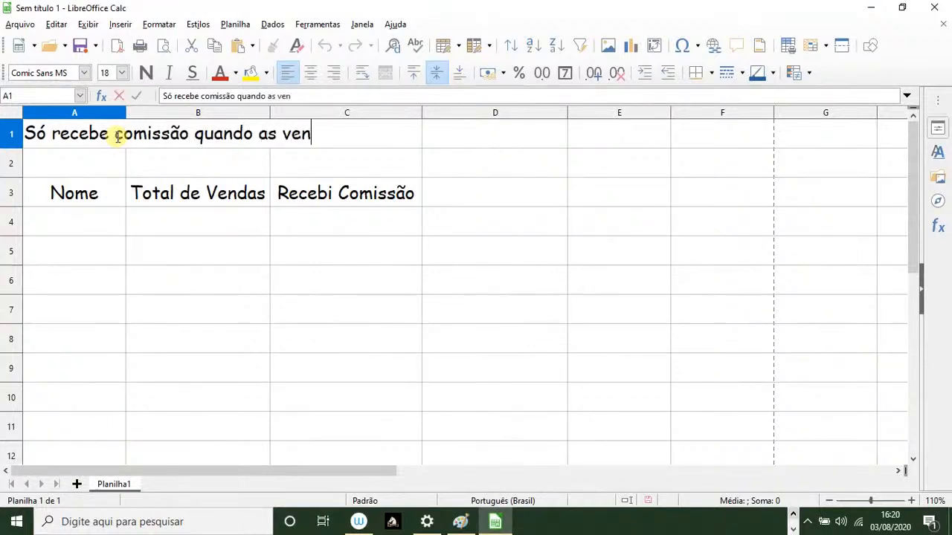
text(das forem ma)
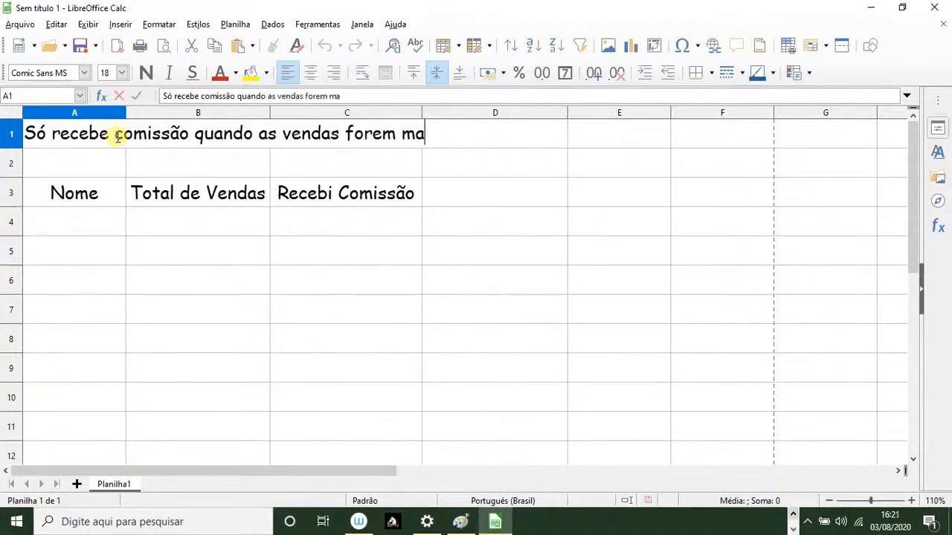
text(iores que R$)
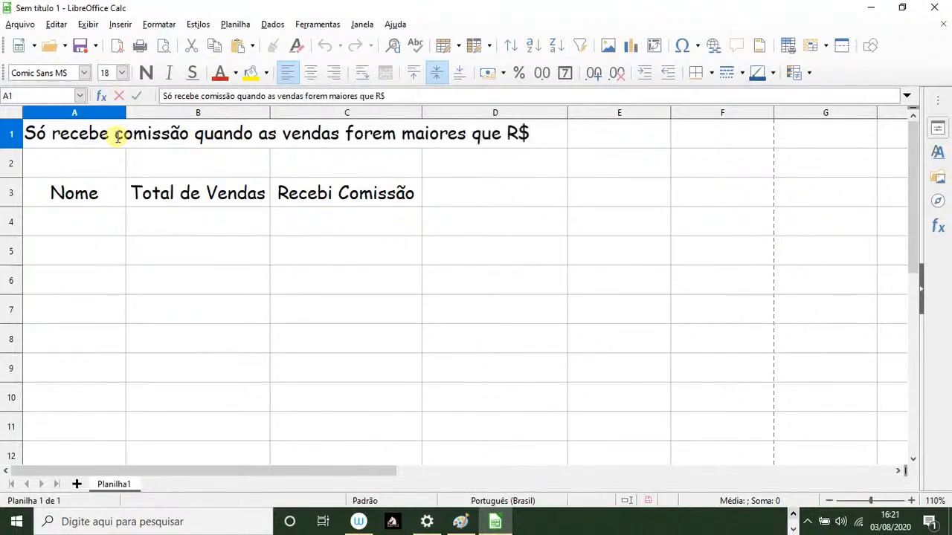
text( 1000)
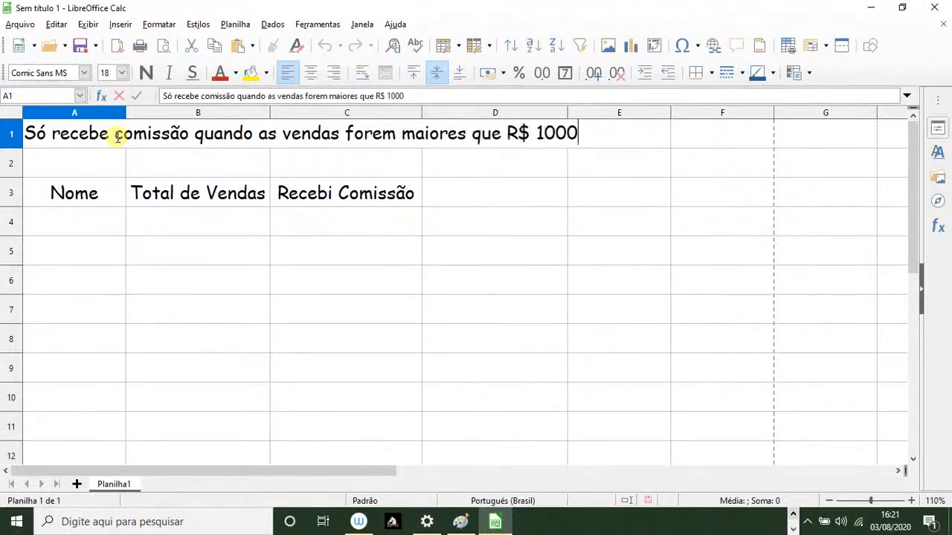
text(000,00)
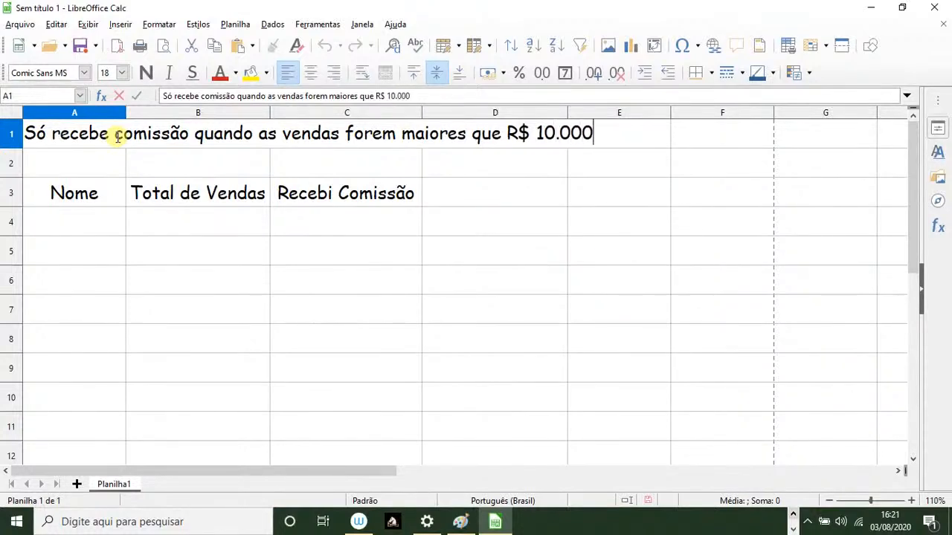
click(82, 278)
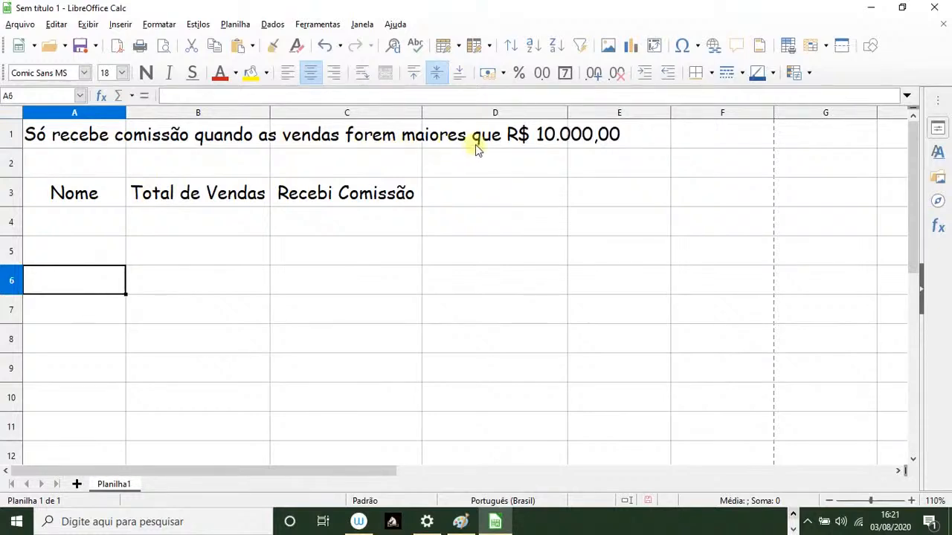
click(404, 260)
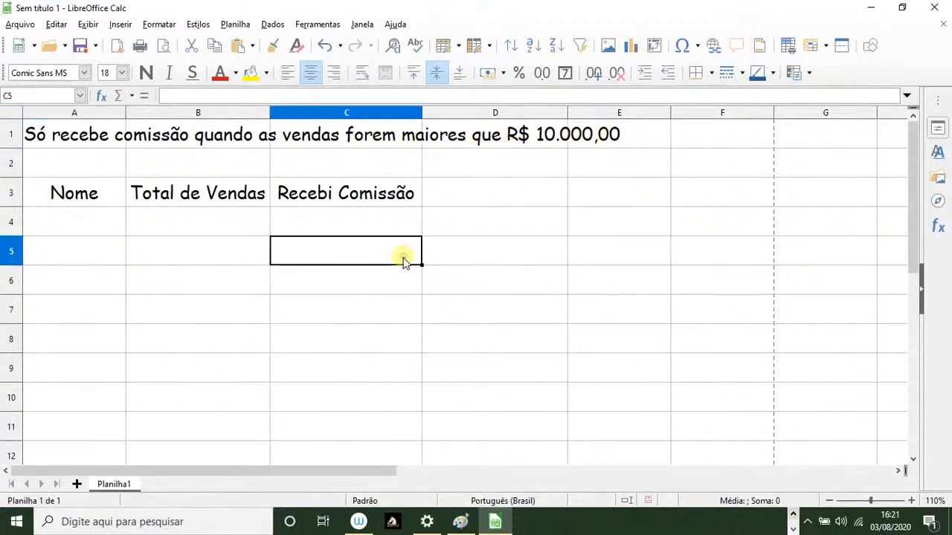
- Correct the header in C3 to "Recebe Comissão"
click(121, 198)
click(147, 202)
click(321, 197)
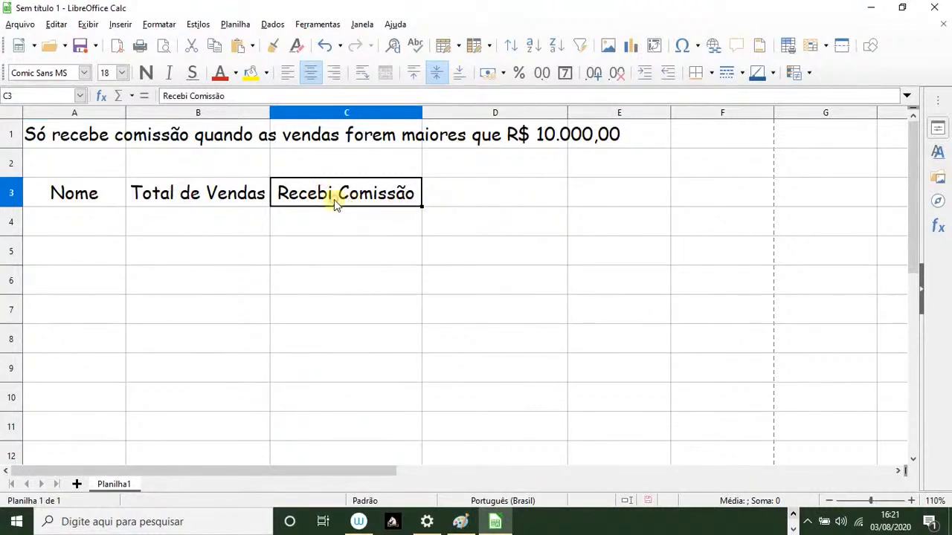
double_click(335, 201)
key(BackSpace)
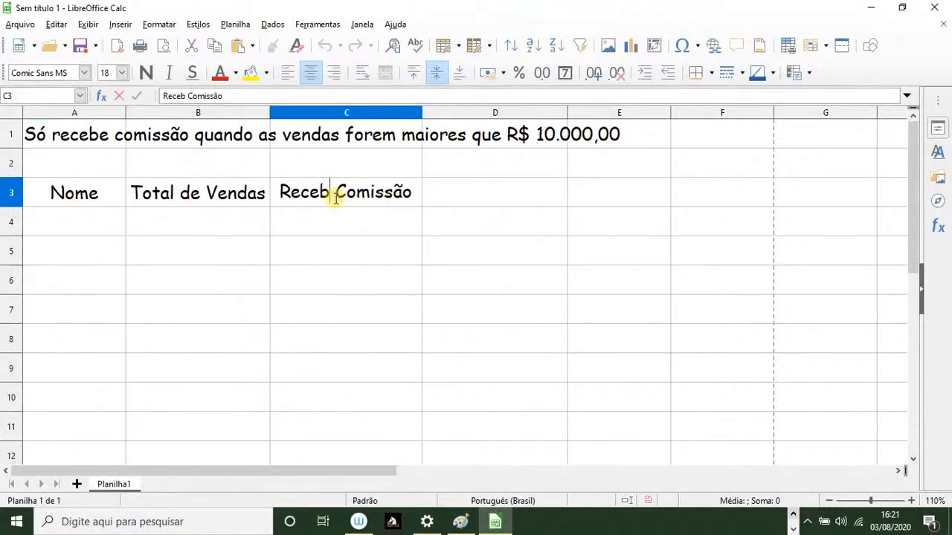
text(e)
click(386, 288)
click(464, 197)
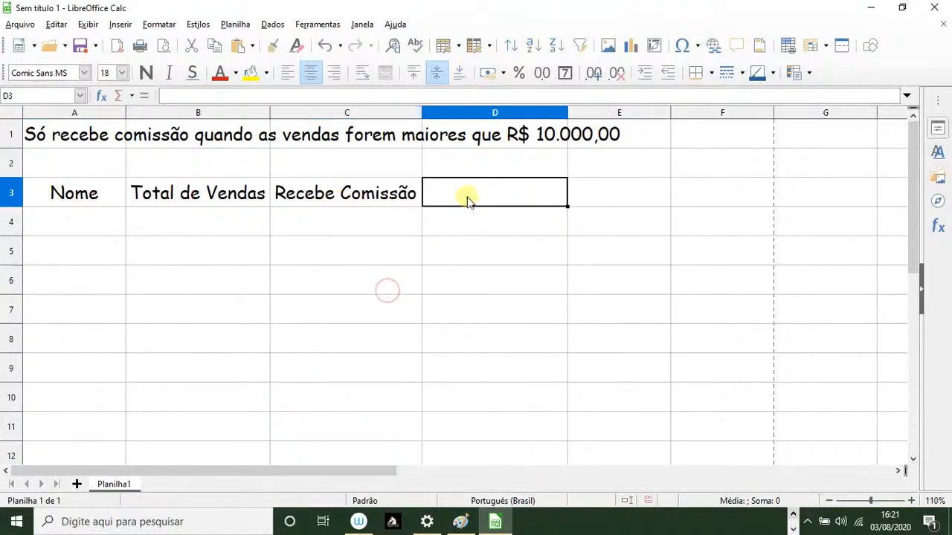
text(Val)
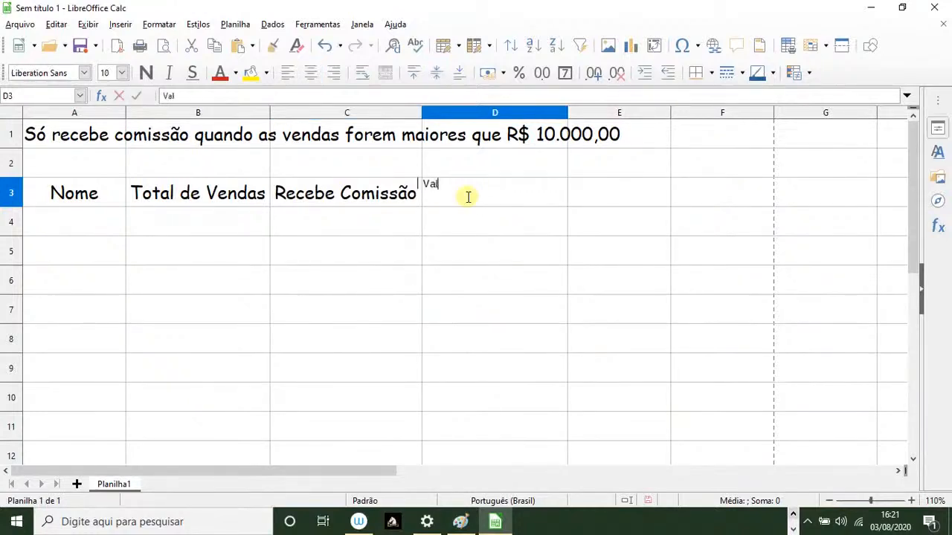
click(425, 248)
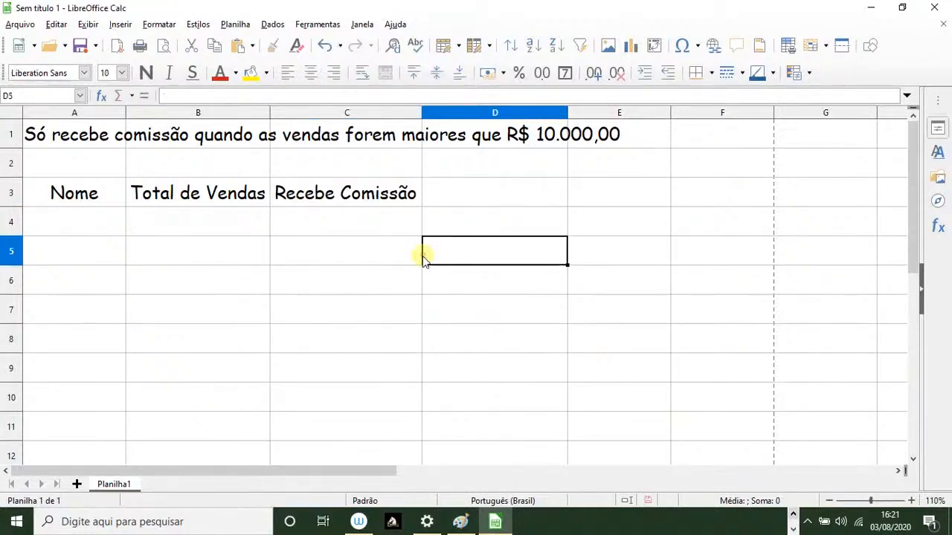
- Copy the formatted header cell C3 into D3 and E3
click(318, 197)
click(452, 194)
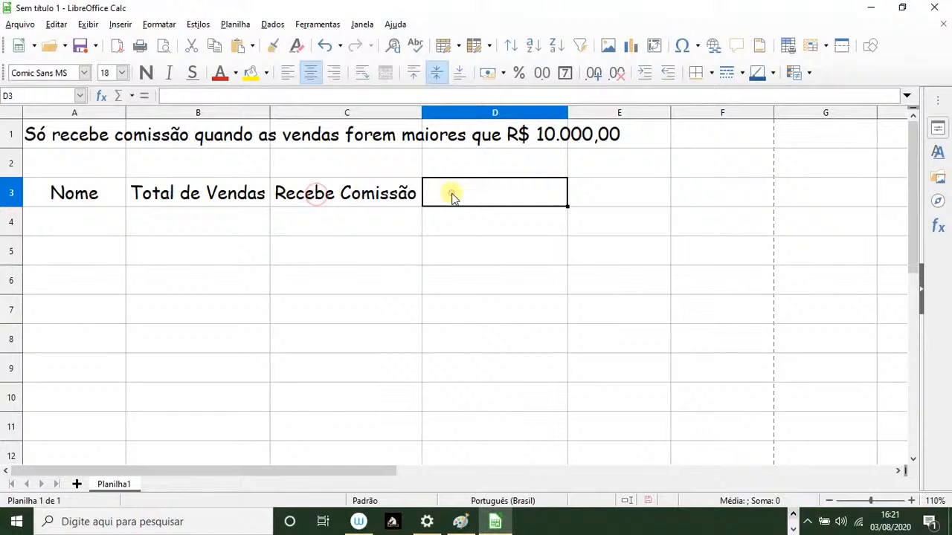
click(330, 192)
key(ctrl+c)
click(459, 199)
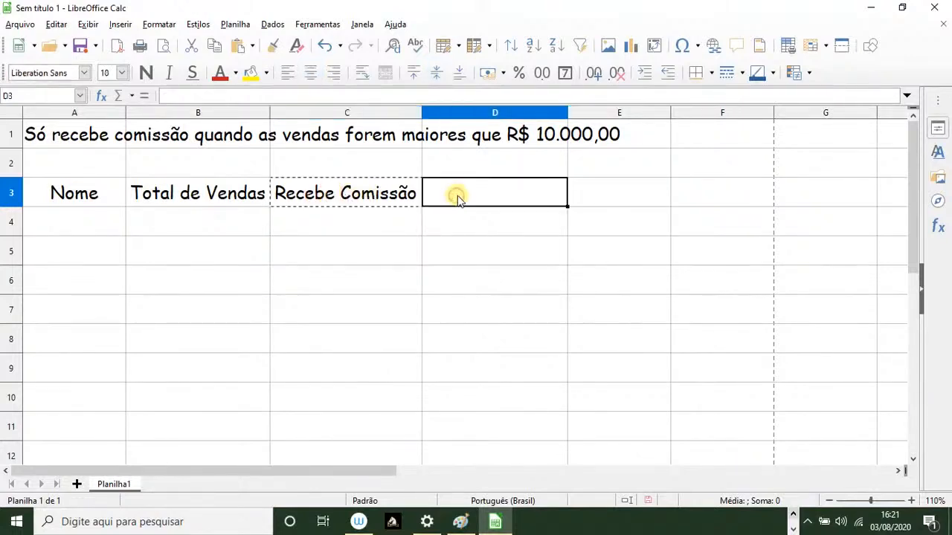
key(ctrl+v)
click(588, 190)
key(ctrl+v)
- Replace the header in D3 with "Valor da Comissão" and fit column D's width to the text
click(478, 207)
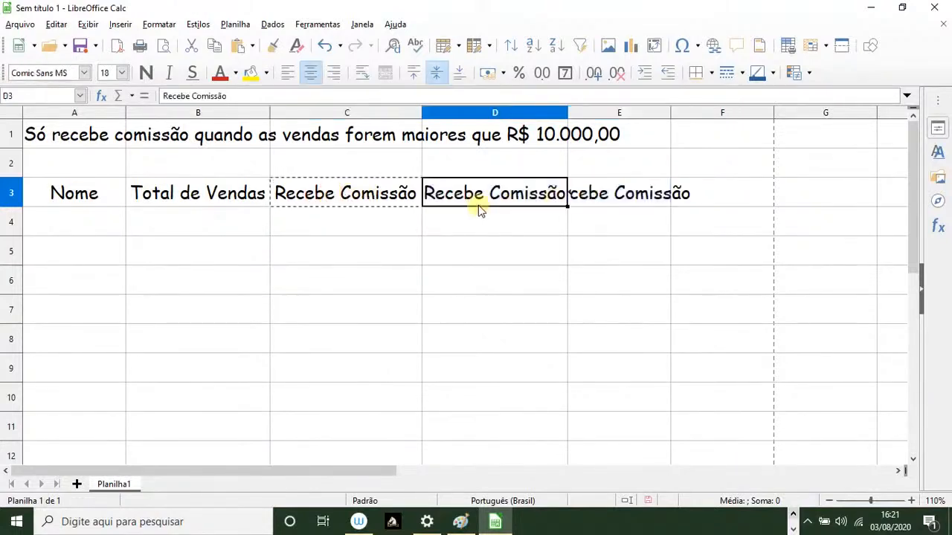
text(Valor)
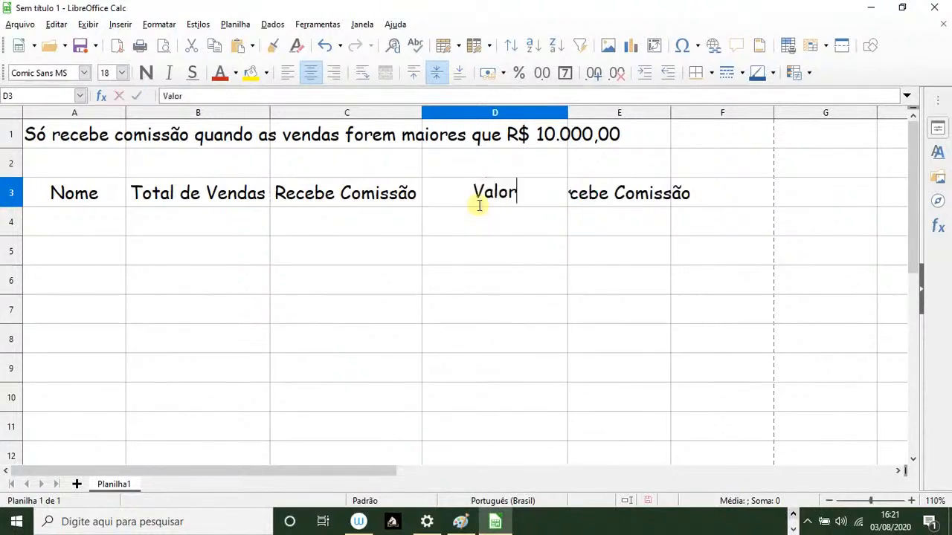
text( da Comss)
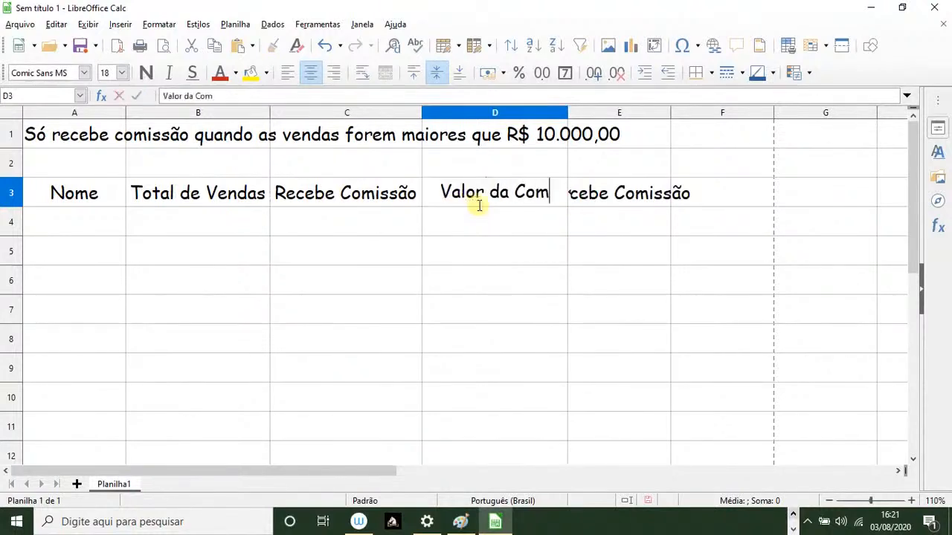
key(BackSpace)
key(BackSpace)
text(issão)
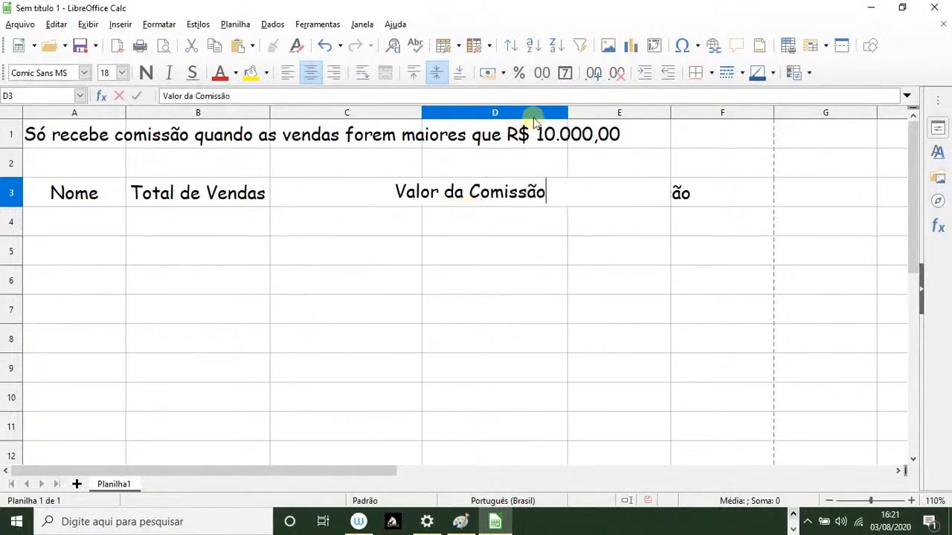
click(564, 113)
double_click(567, 113)
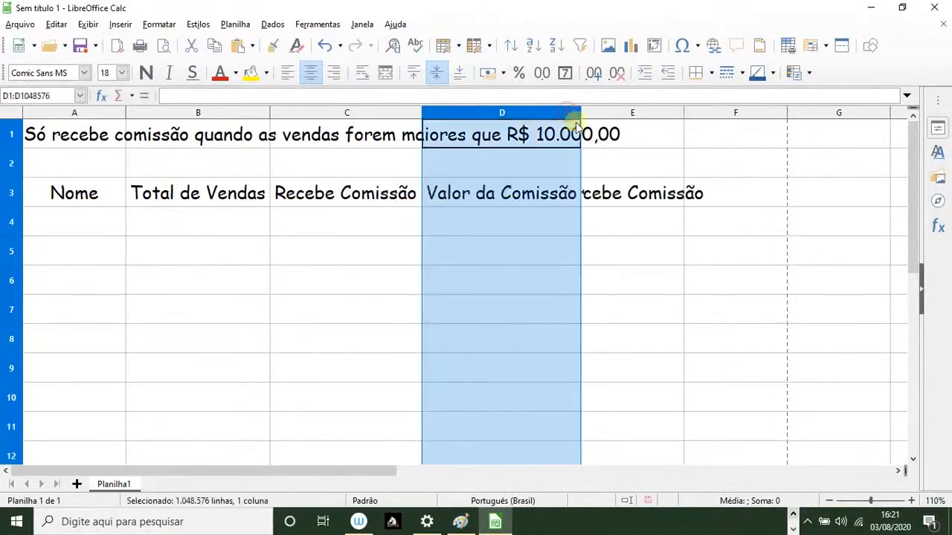
- Widen column E slightly and replace the header in E3 with "Salário"
click(622, 199)
drag(684, 122, 706, 118)
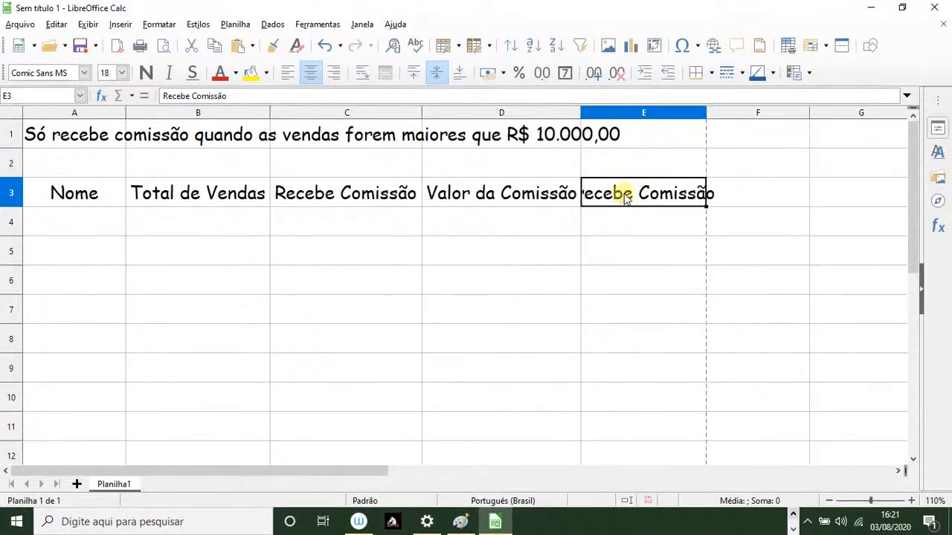
text(Sal)
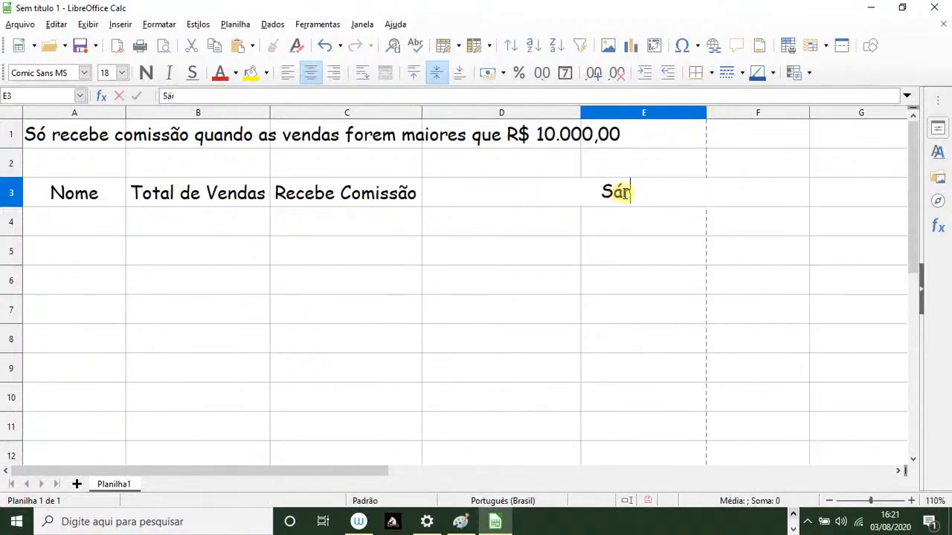
text(ário)
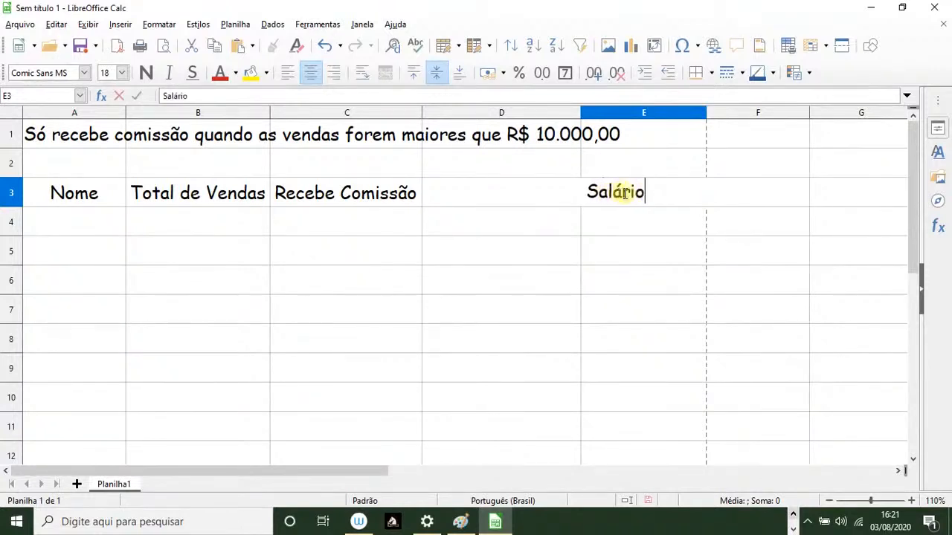
click(609, 310)
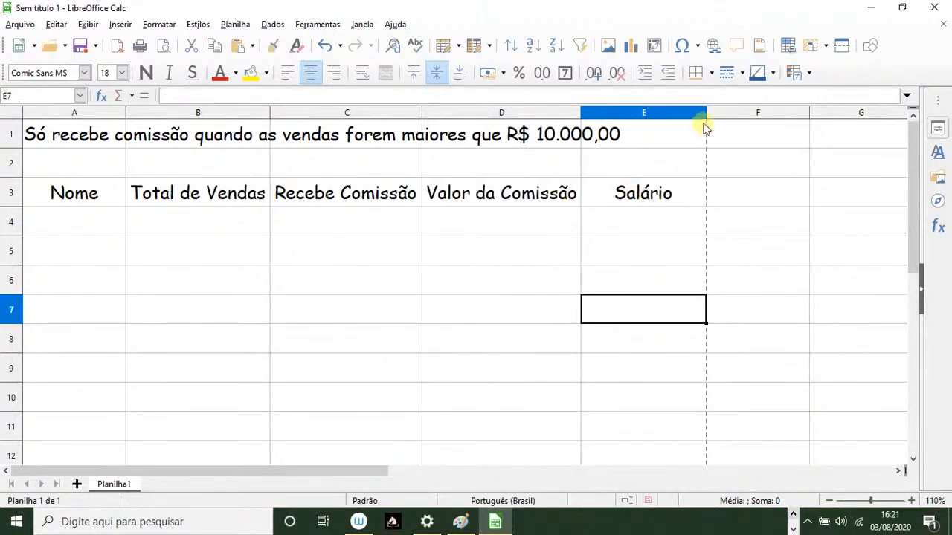
- Enter the header "Total Salário" in F3 and fit column F's width to the text
click(755, 116)
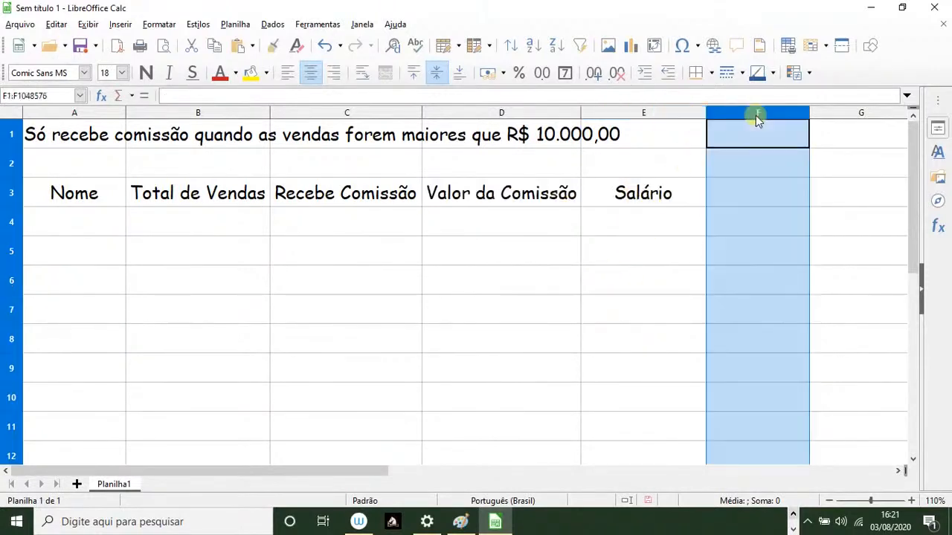
click(752, 192)
text(T)
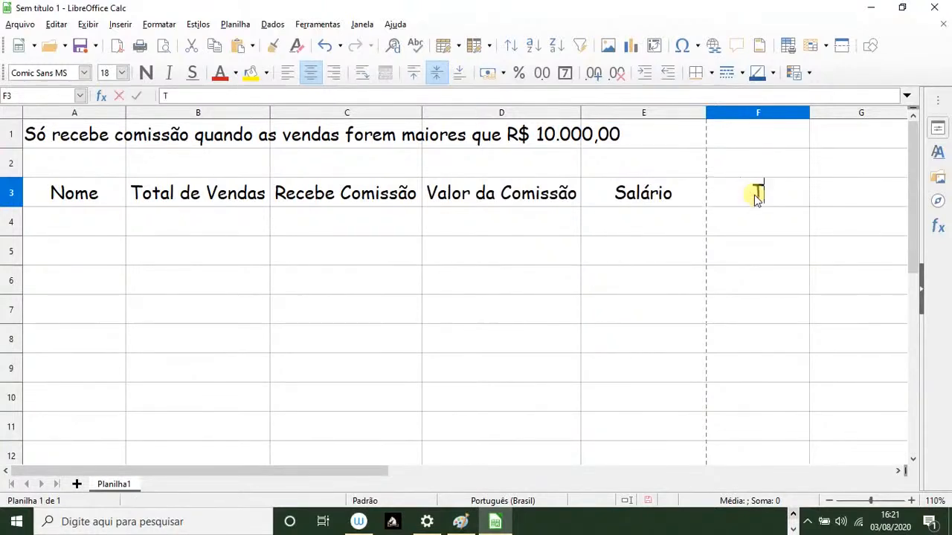
text(otal Salário)
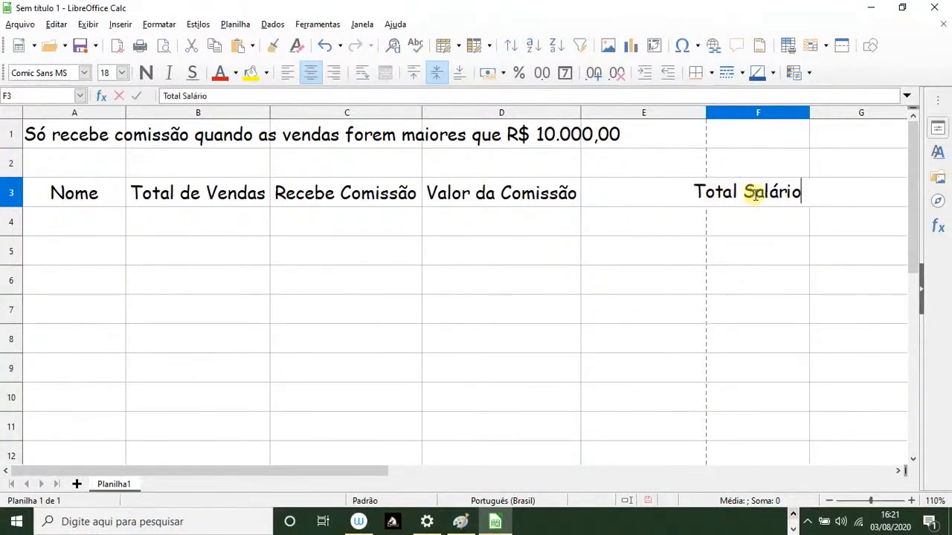
click(804, 112)
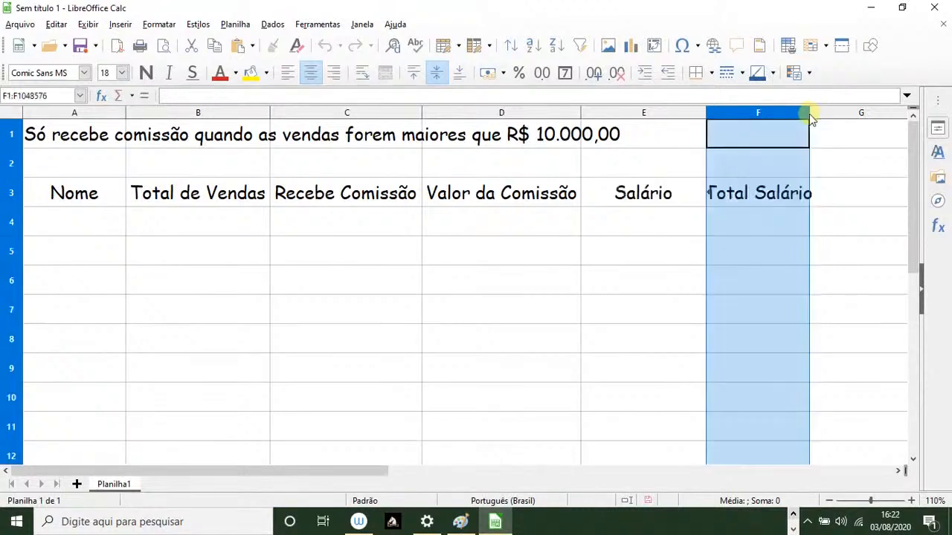
double_click(809, 113)
click(729, 308)
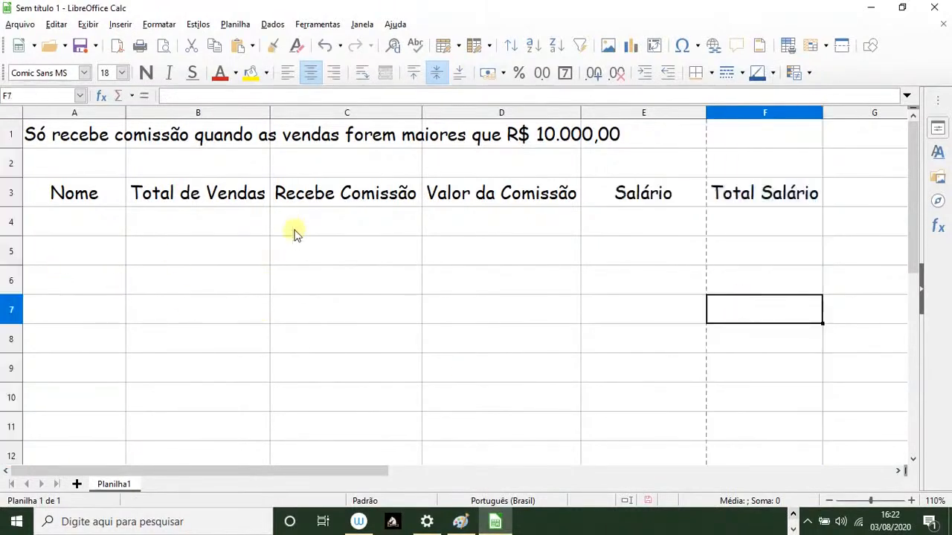
- Apply the "R$ Padrão" currency format to columns C through F
drag(331, 116, 722, 113)
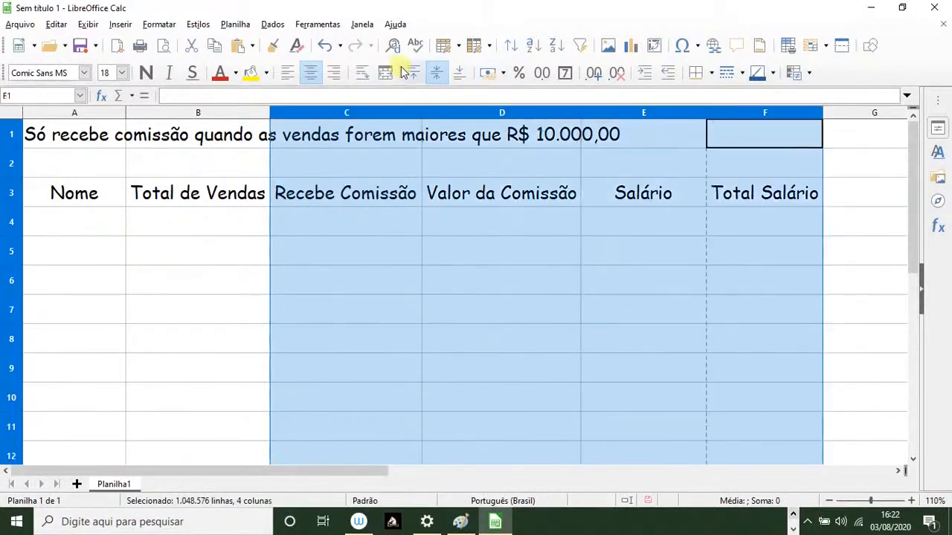
click(505, 76)
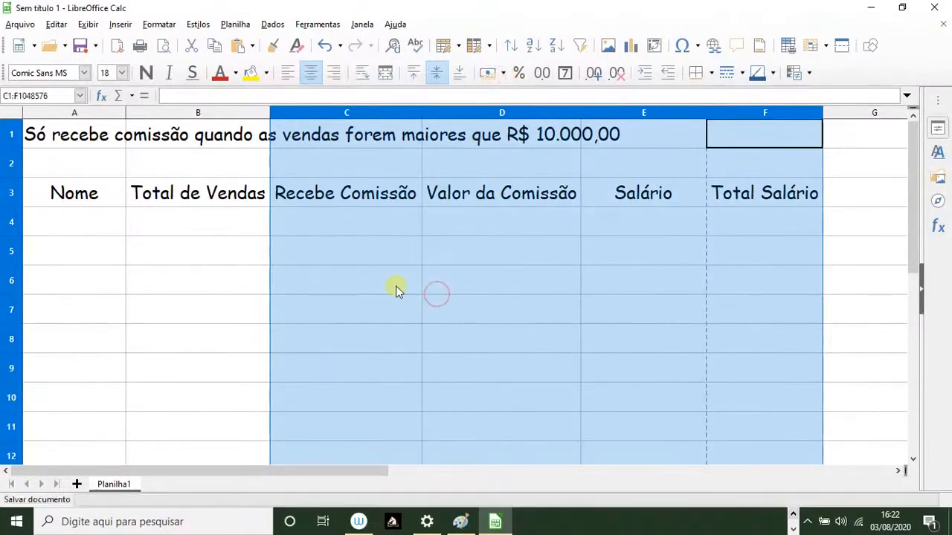
click(504, 73)
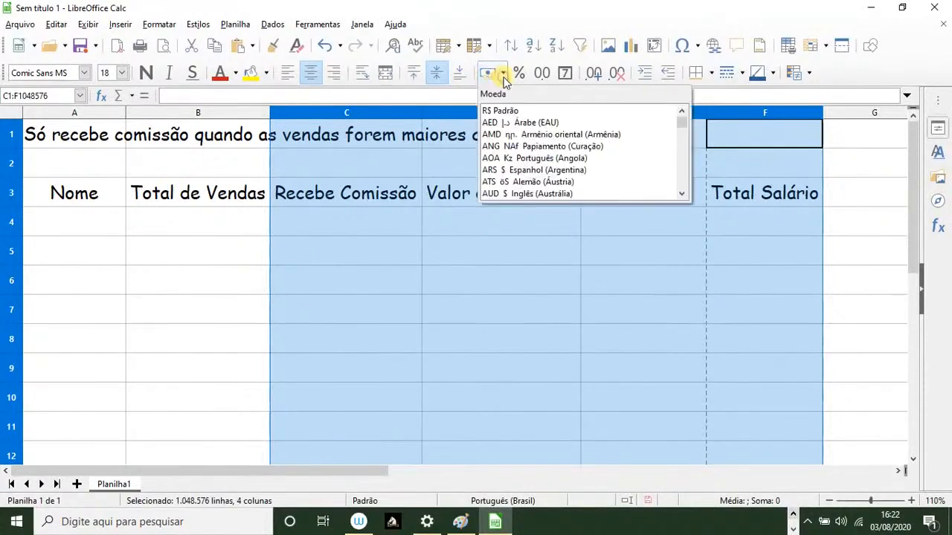
click(505, 111)
click(356, 313)
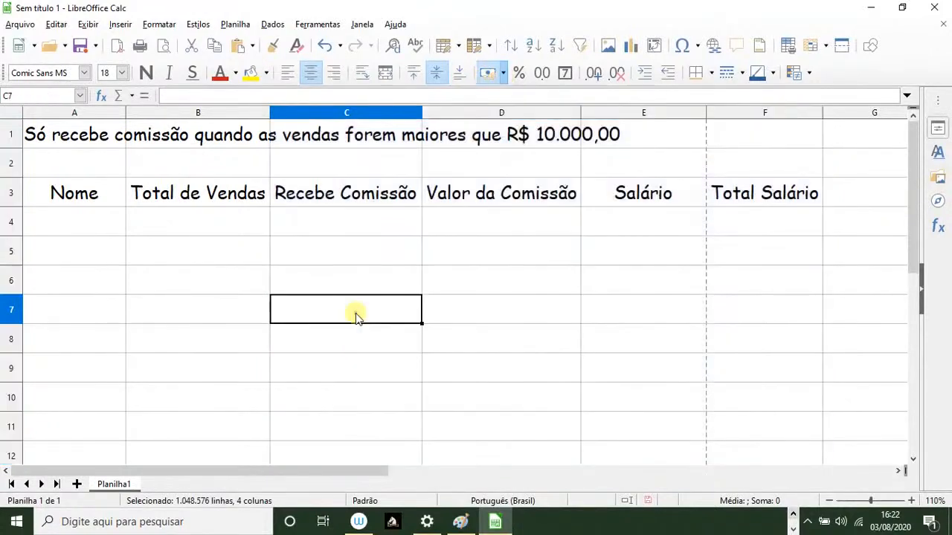
- Fill A4 to A6 under the Nome header with the first names of three salespeople
click(85, 229)
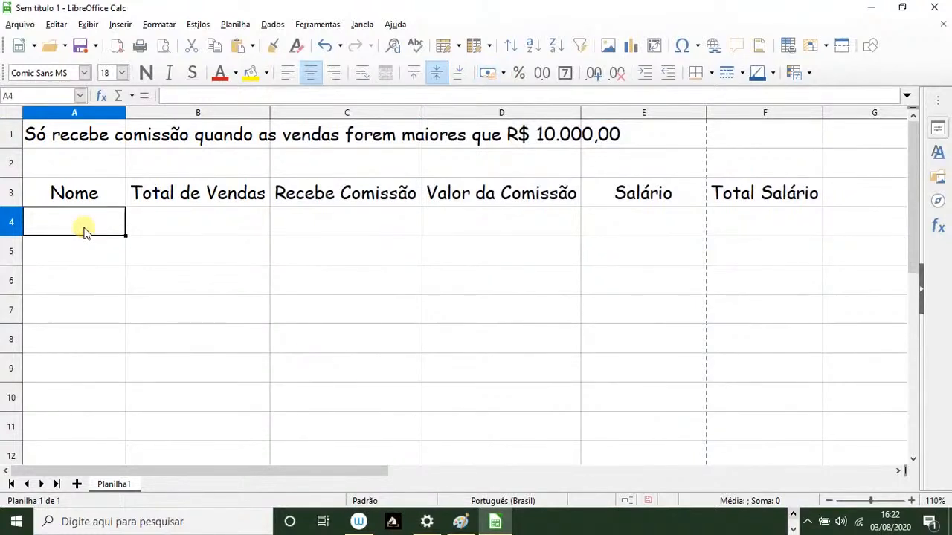
text(João)
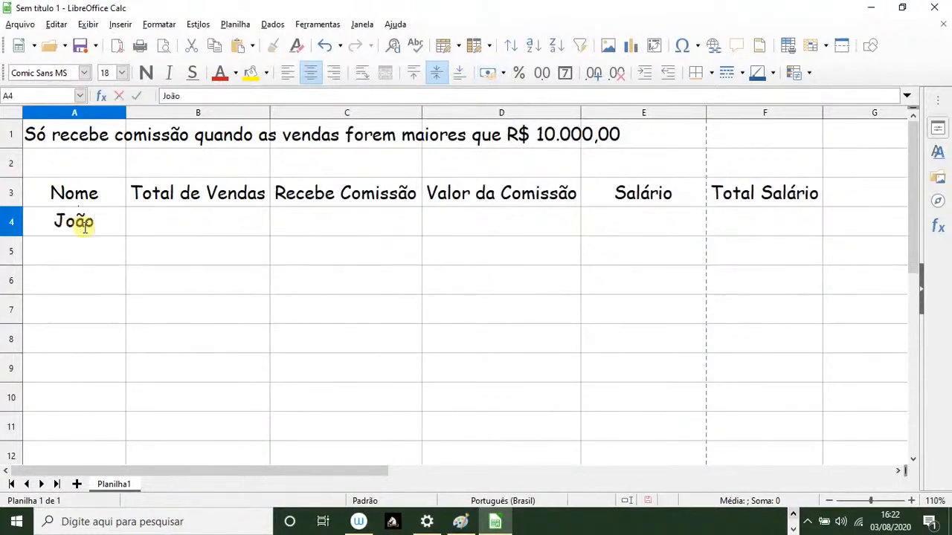
key(Return)
text(Pedro)
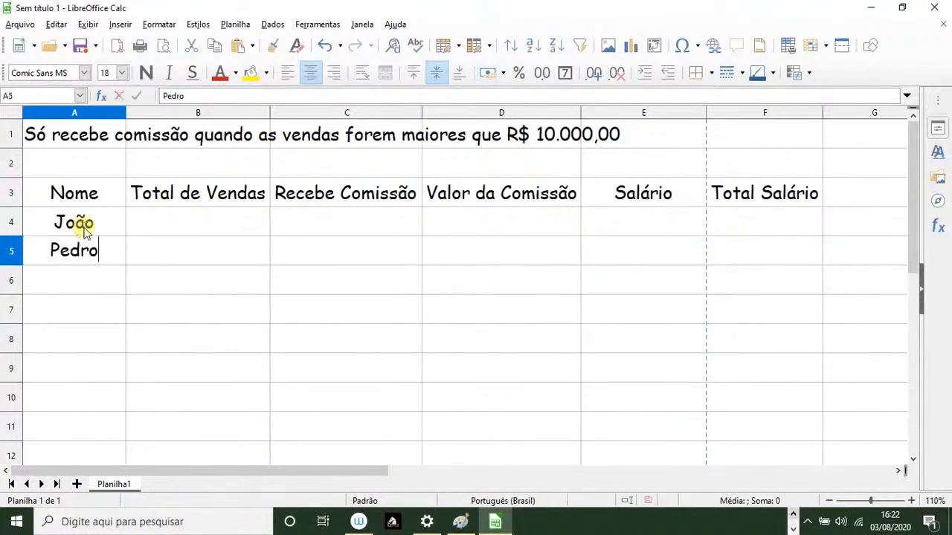
key(Return)
text(Narua)
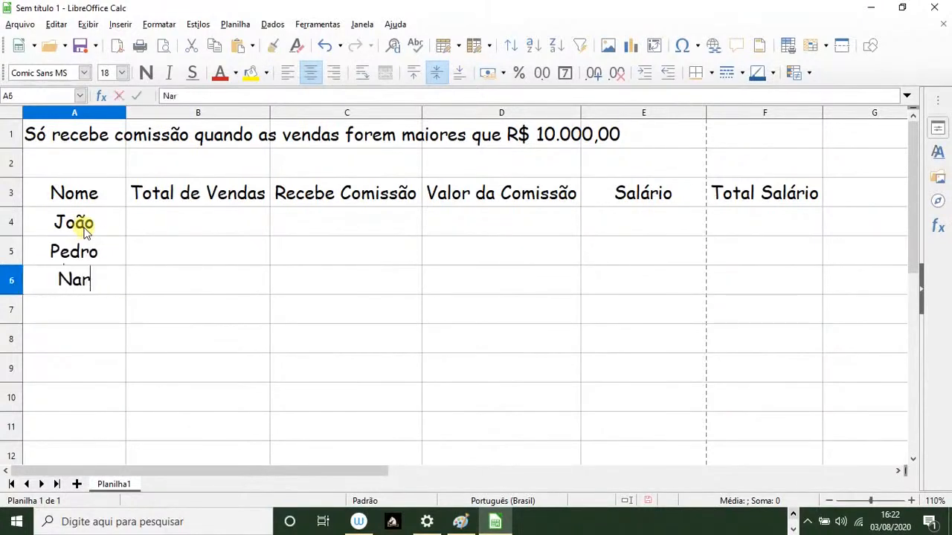
key(BackSpace)
key(BackSpace)
key(BackSpace)
key(BackSpace)
key(BackSpace)
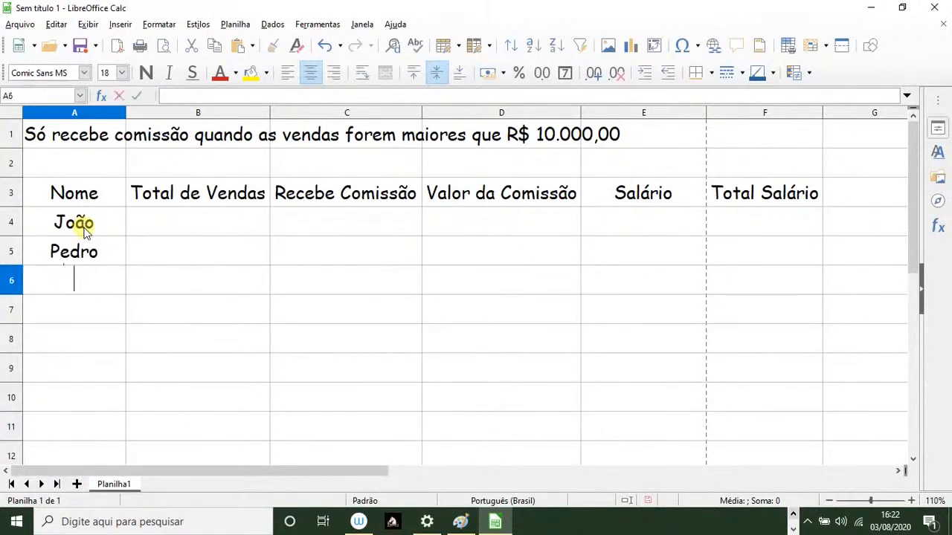
text(Maria)
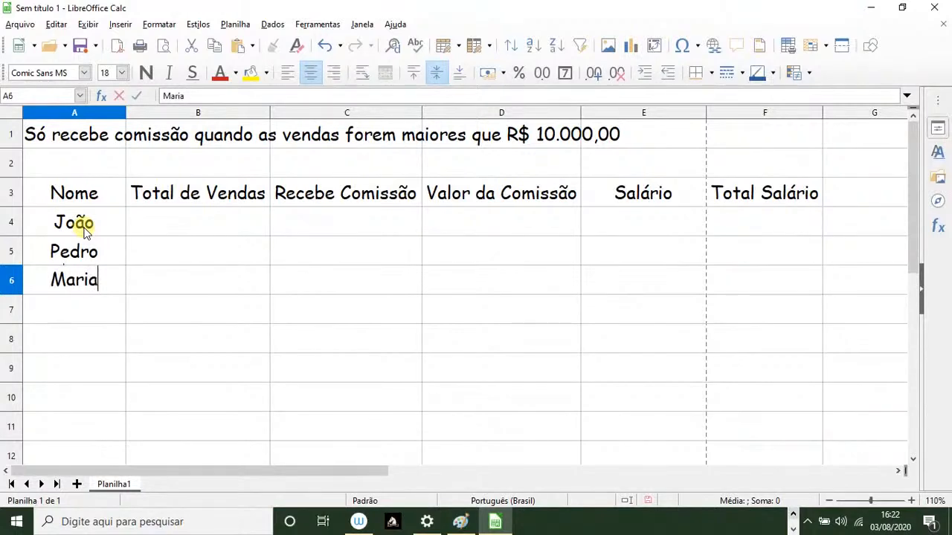
key(Return)
- Add the first names of two more salespeople in A7 and A8
text(Oayk)
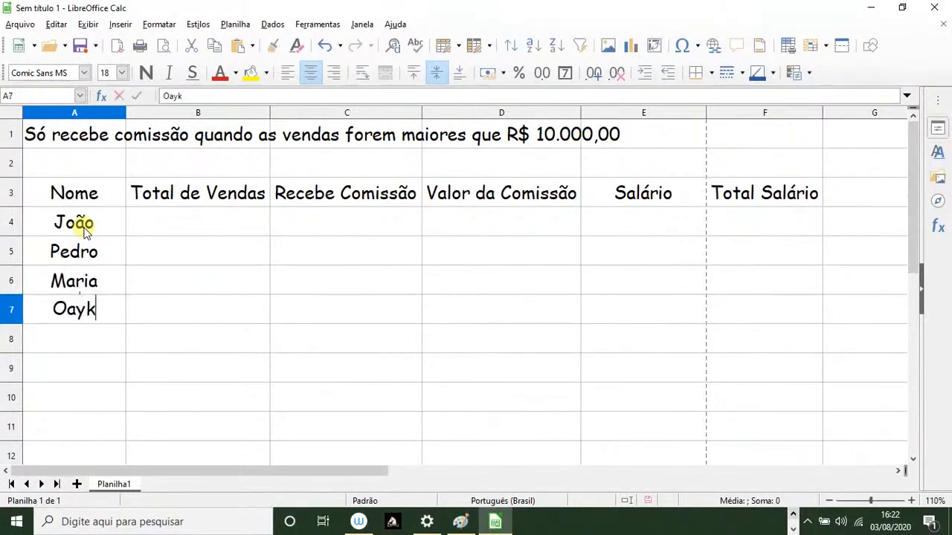
key(BackSpace)
key(BackSpace)
key(BackSpace)
key(BackSpace)
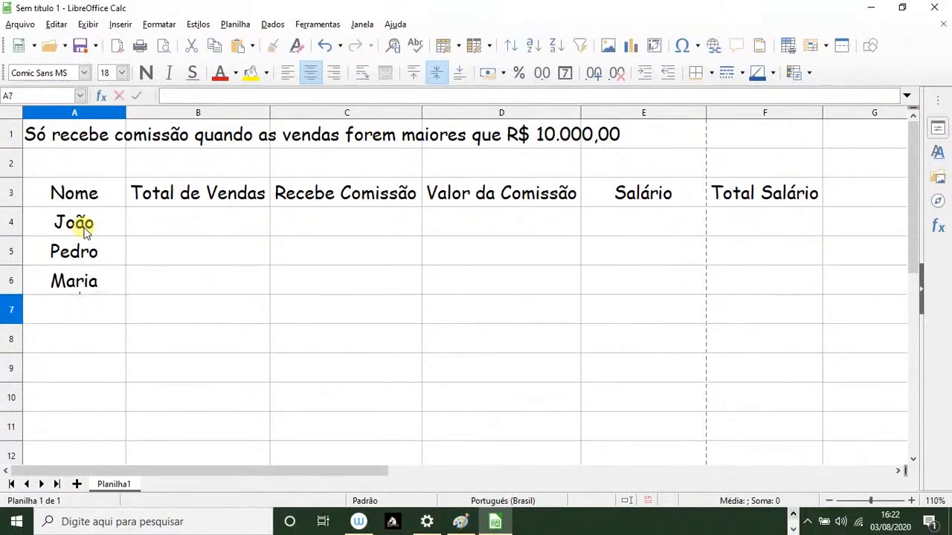
text(Paula)
key(Return)
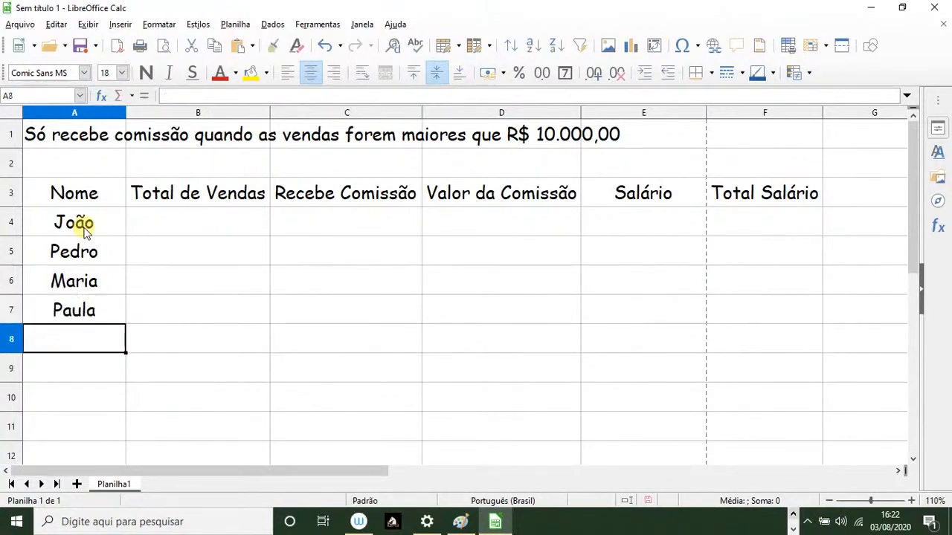
text(Frabc)
key(BackSpace)
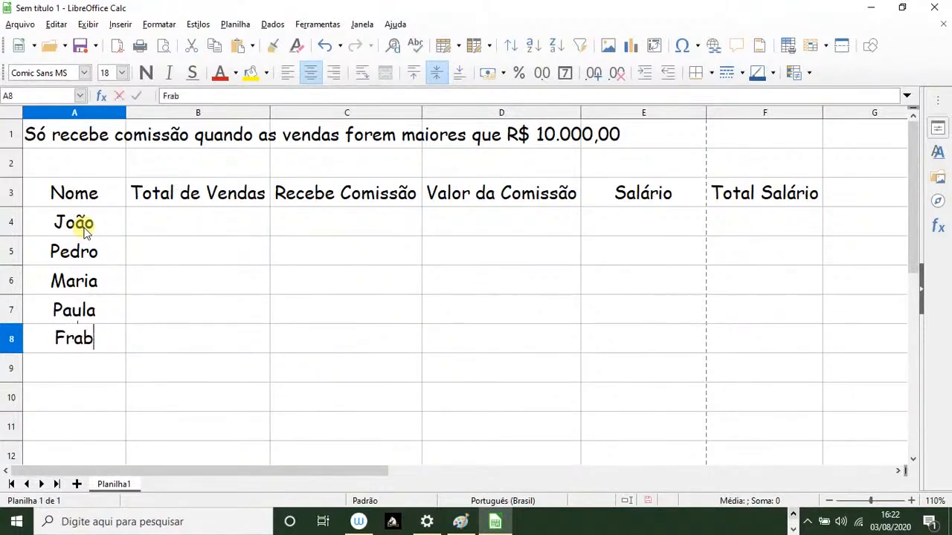
key(BackSpace)
text(c)
key(BackSpace)
text(ncisca)
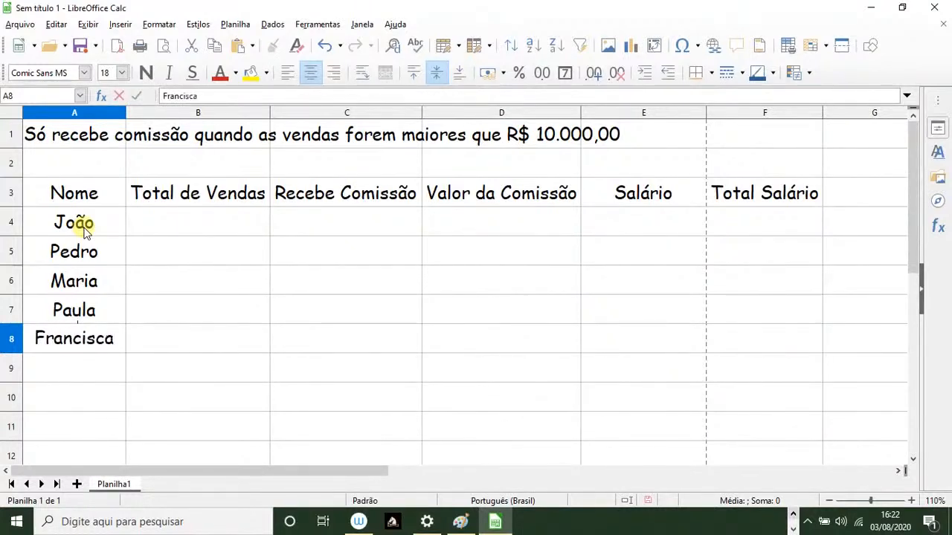
click(95, 394)
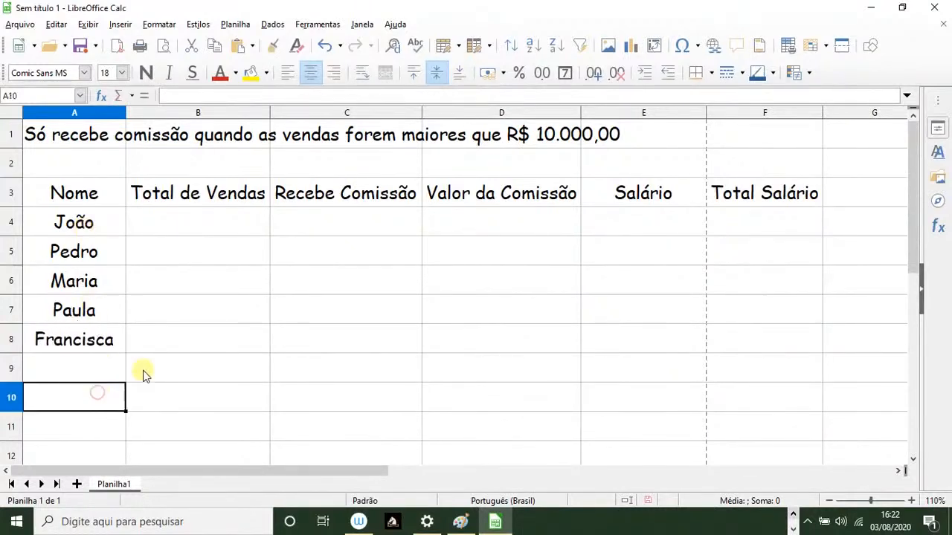
- Insert one blank row above row 2, between the commission rule and the table headers
click(209, 215)
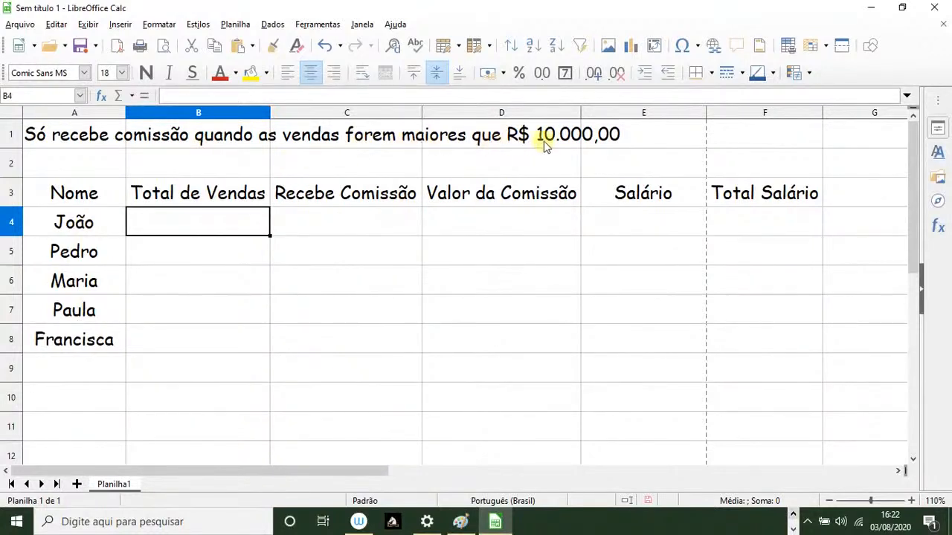
click(11, 164)
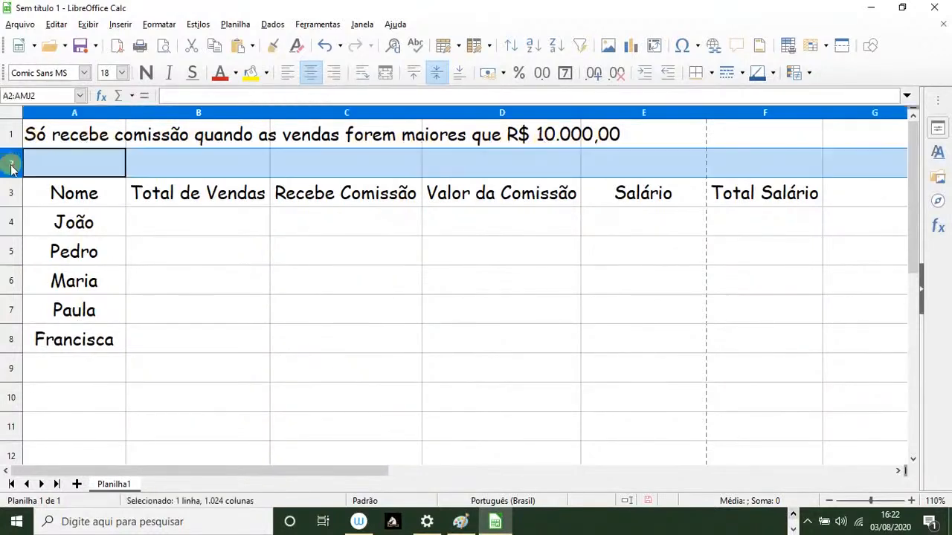
right_click(11, 165)
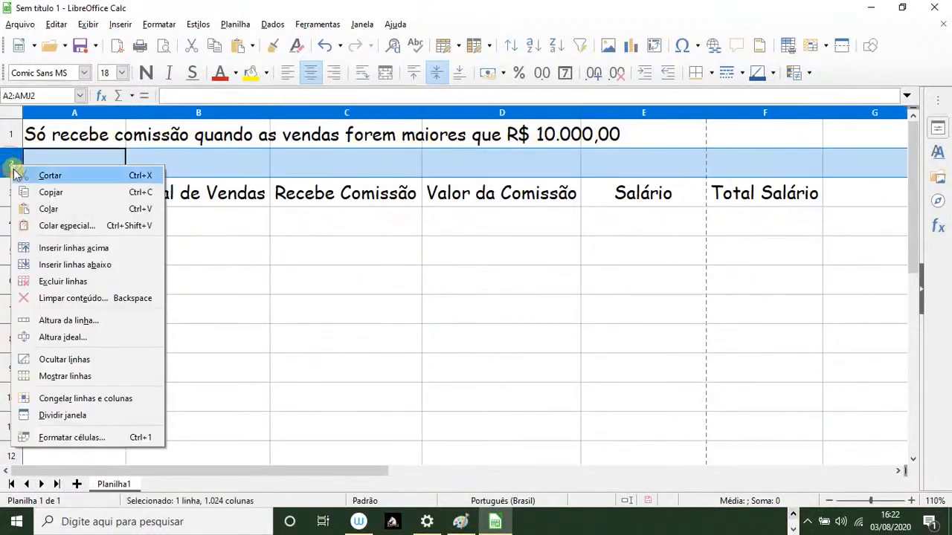
click(60, 250)
click(55, 195)
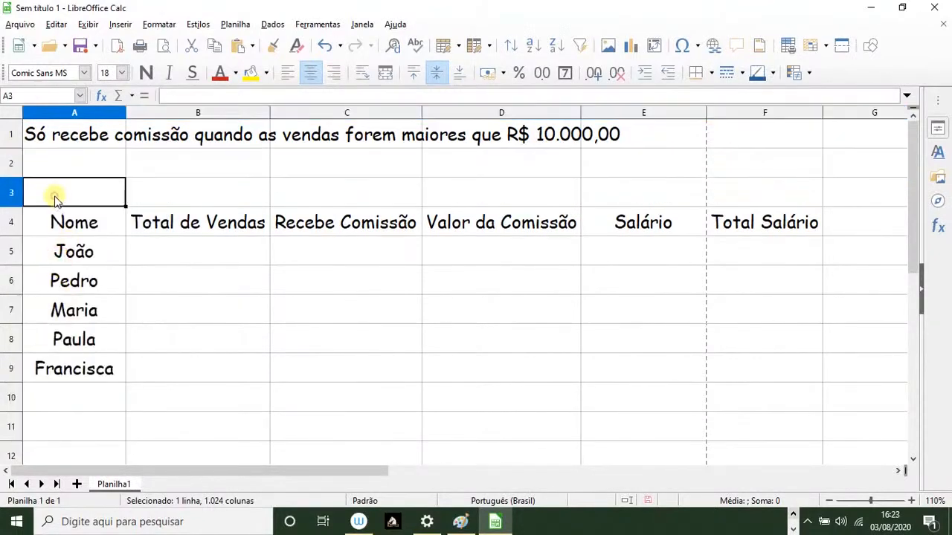
- Enter the label "porcentagem da comissão:" in A2 and align it left
click(88, 168)
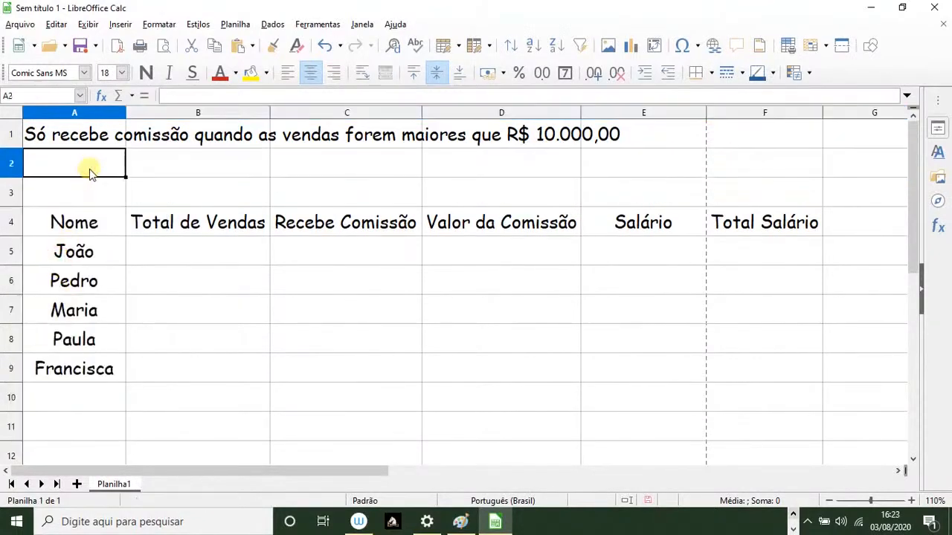
text(porcentagem d)
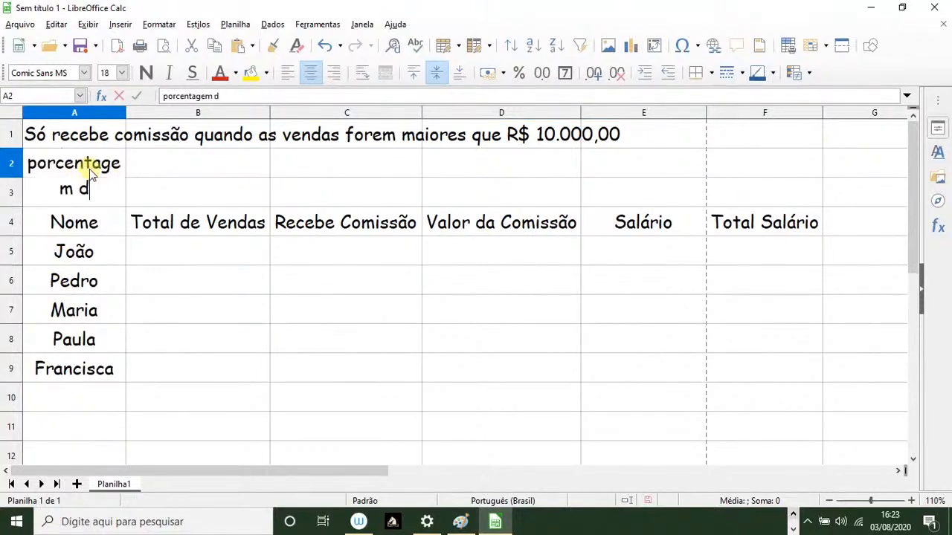
text(a com)
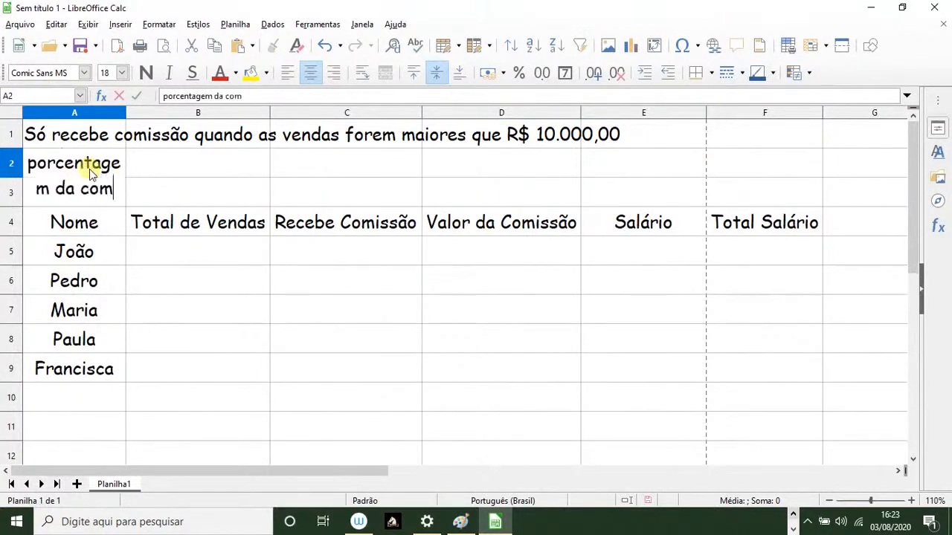
text(iss)
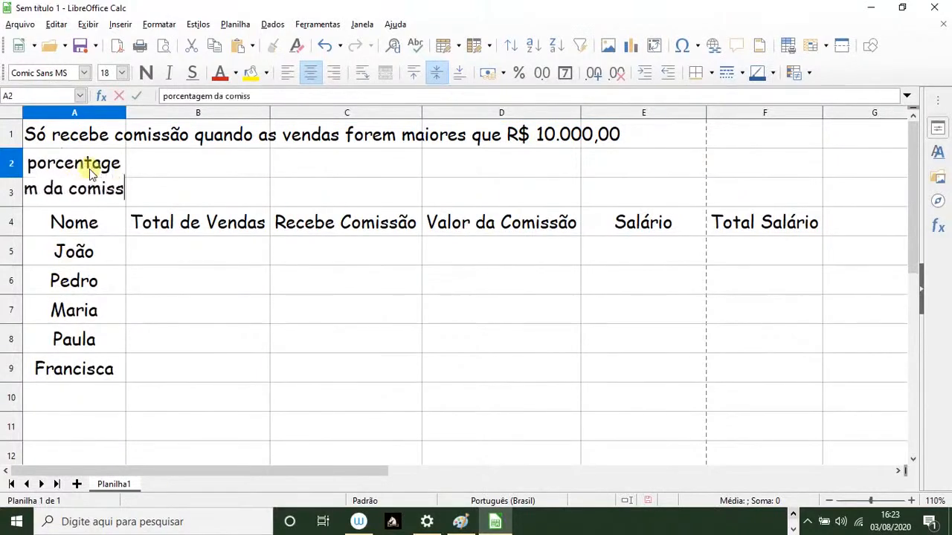
text(ão)
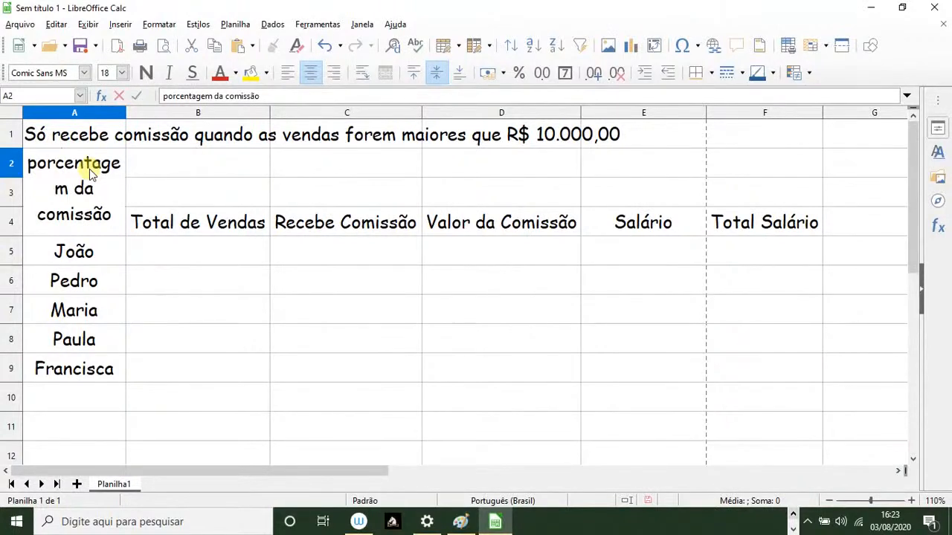
text(:)
key(Return)
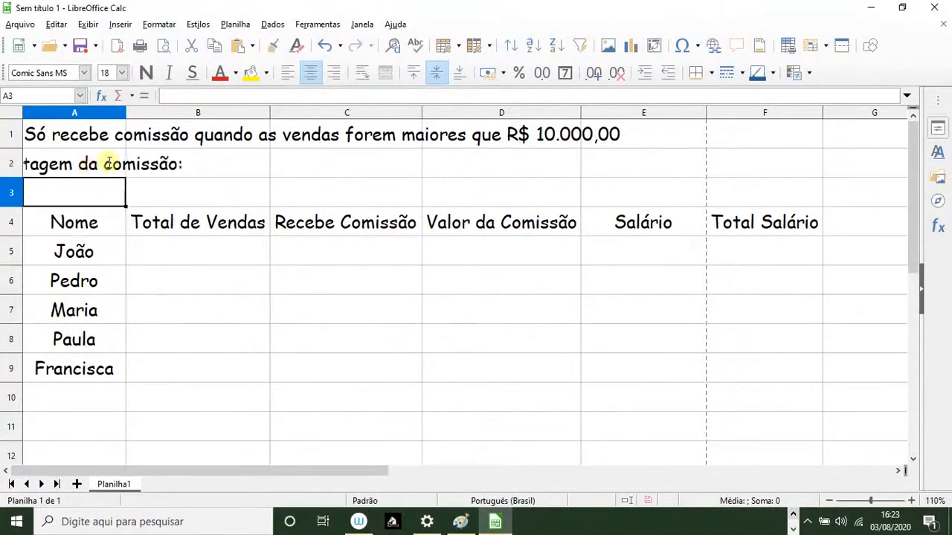
click(93, 164)
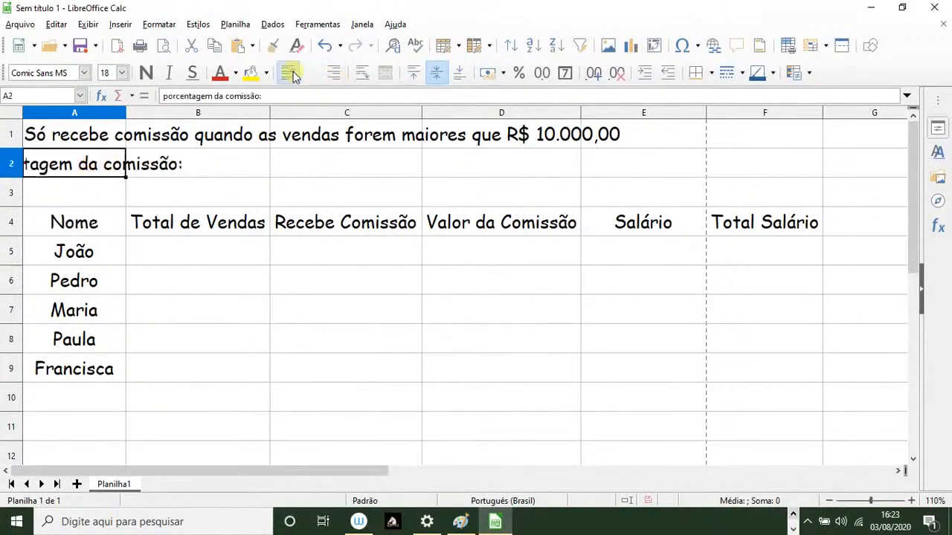
click(287, 72)
- Format C2 as a percentage and enter 5% as the commission rate
click(347, 164)
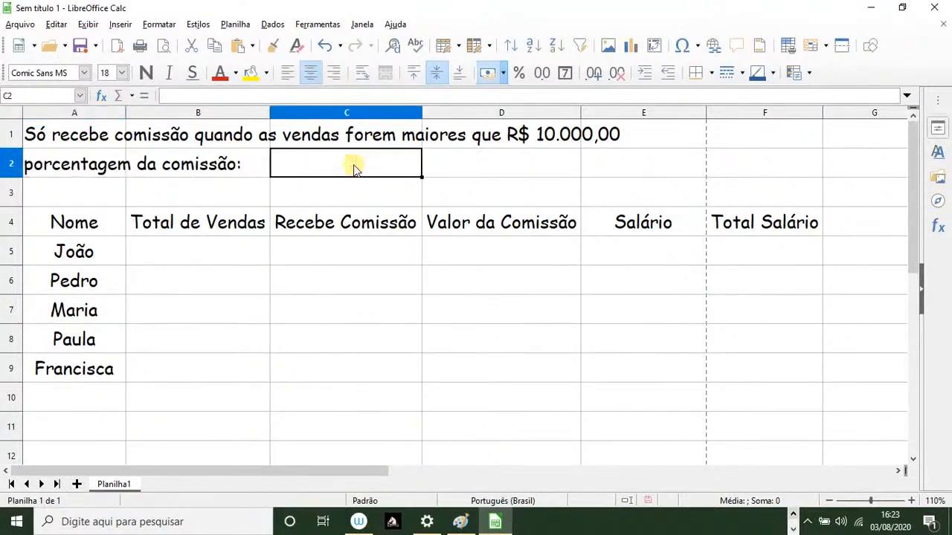
click(518, 73)
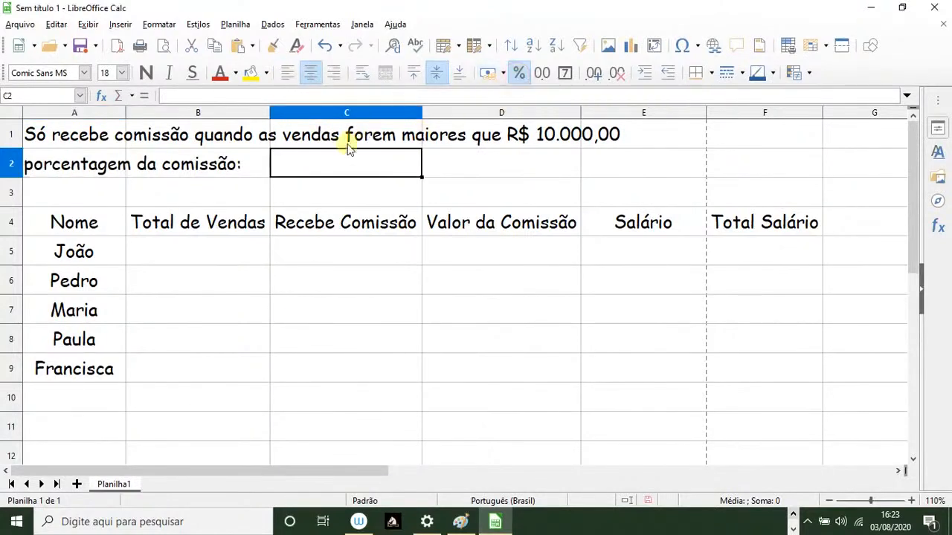
text(5)
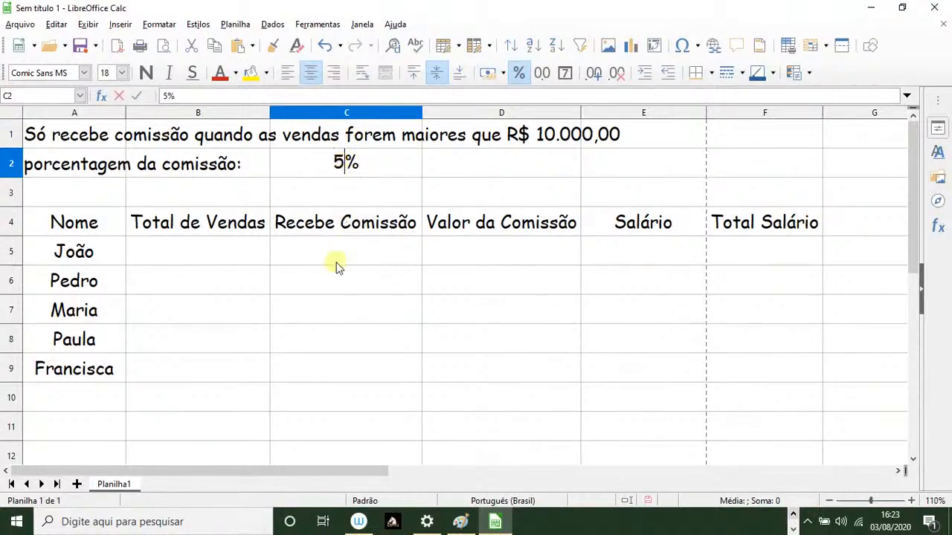
click(337, 301)
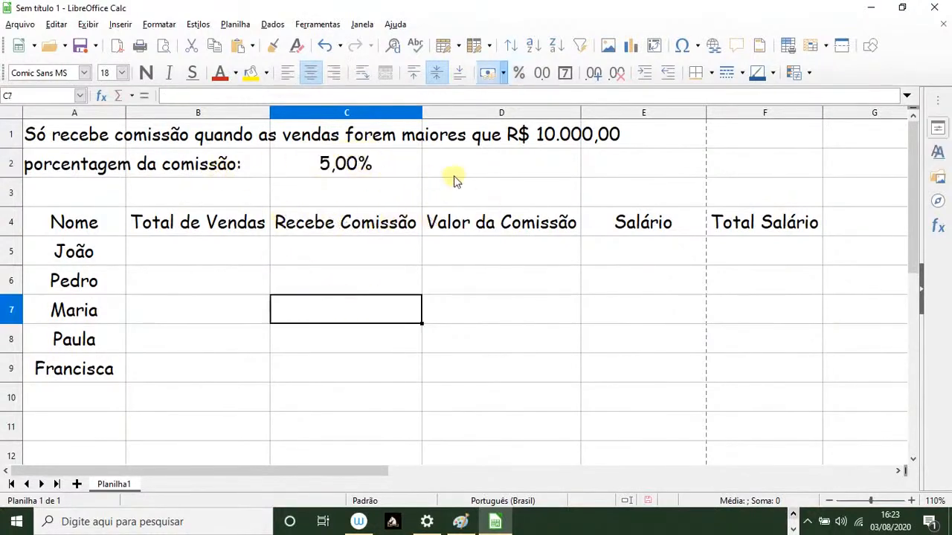
- Enter the sales totals 25000, 18000, 9000, 30000 and 7000 in B5 through B9
click(167, 251)
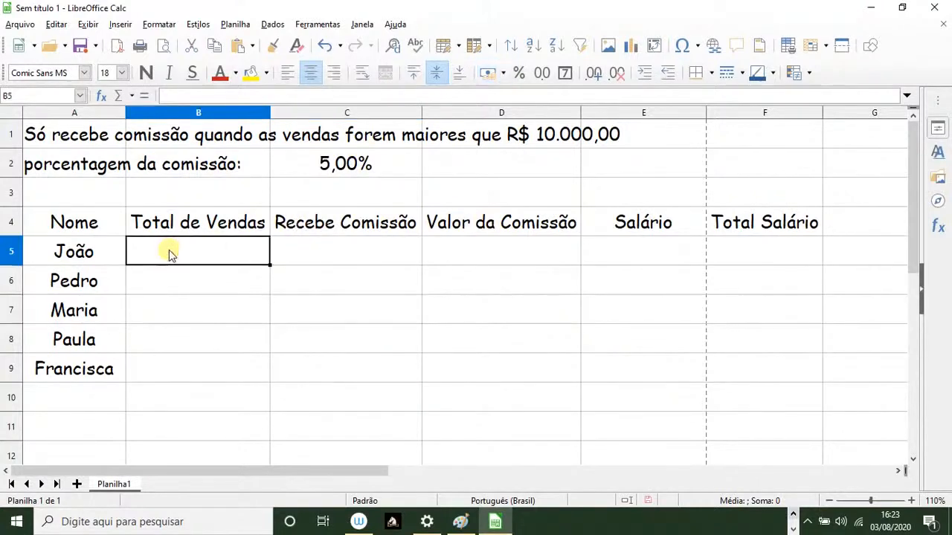
text(25000)
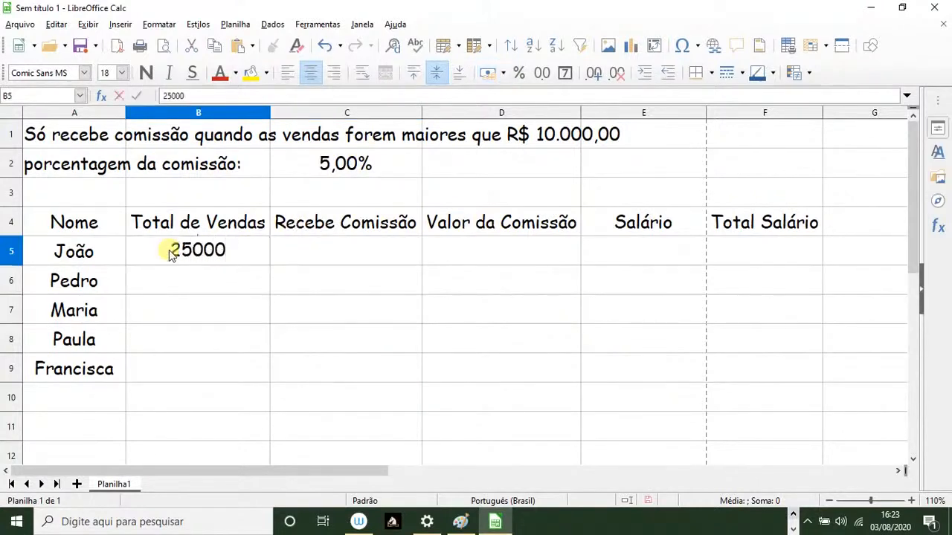
key(Return)
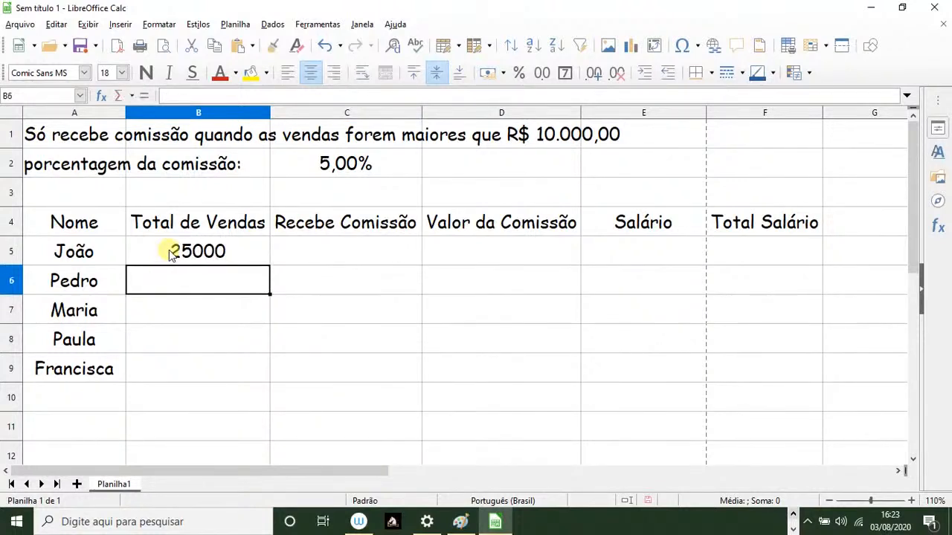
text(18000)
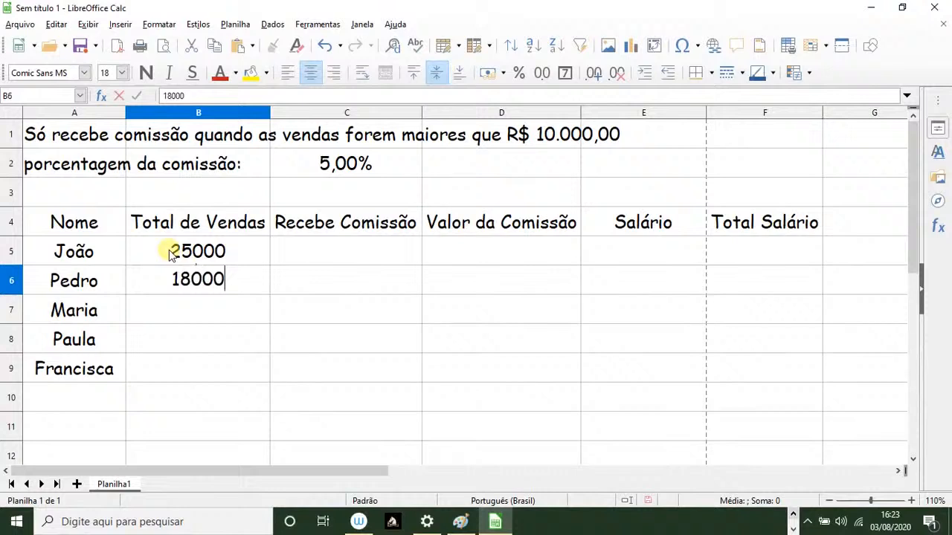
key(Return)
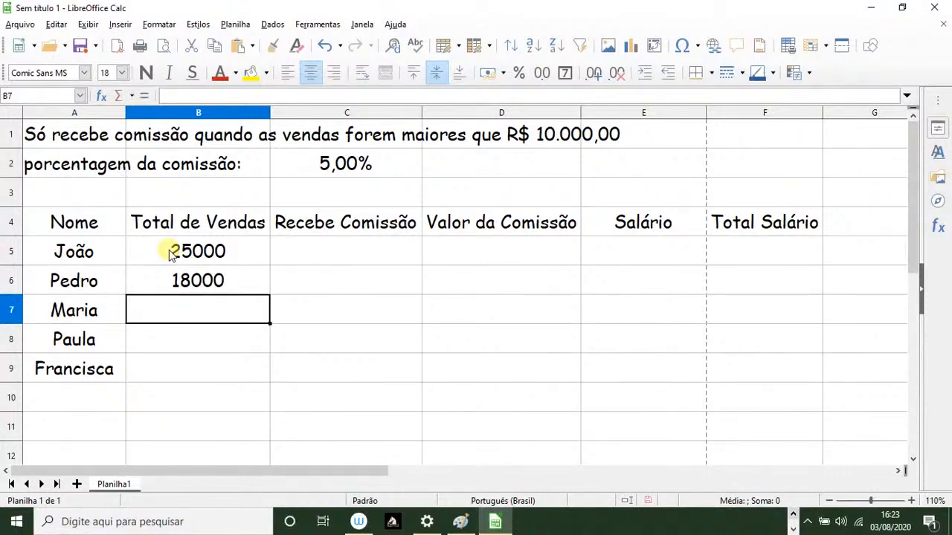
text(9000)
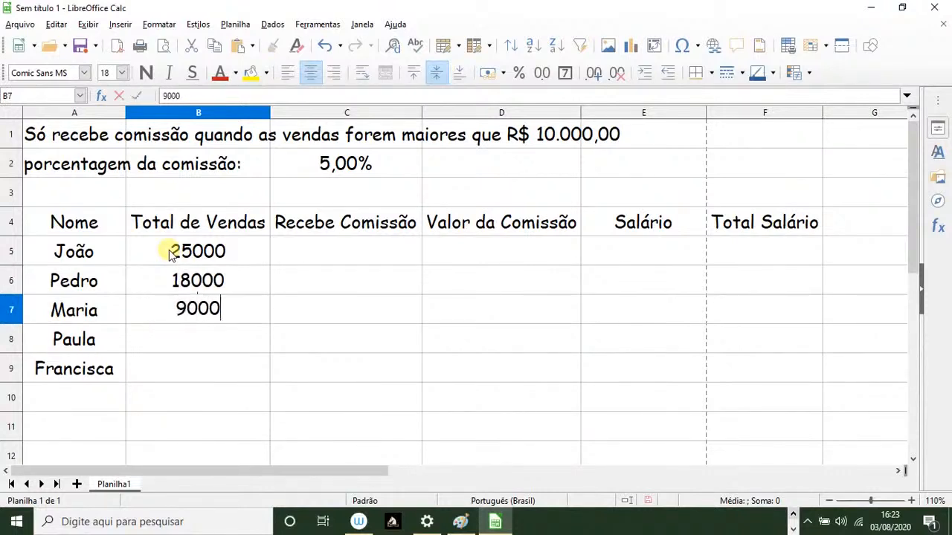
key(Return)
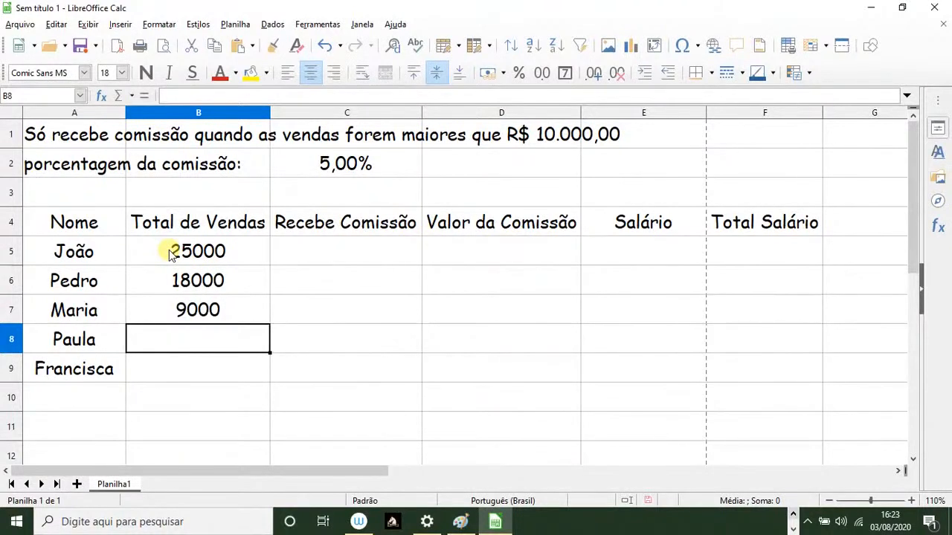
text(30000)
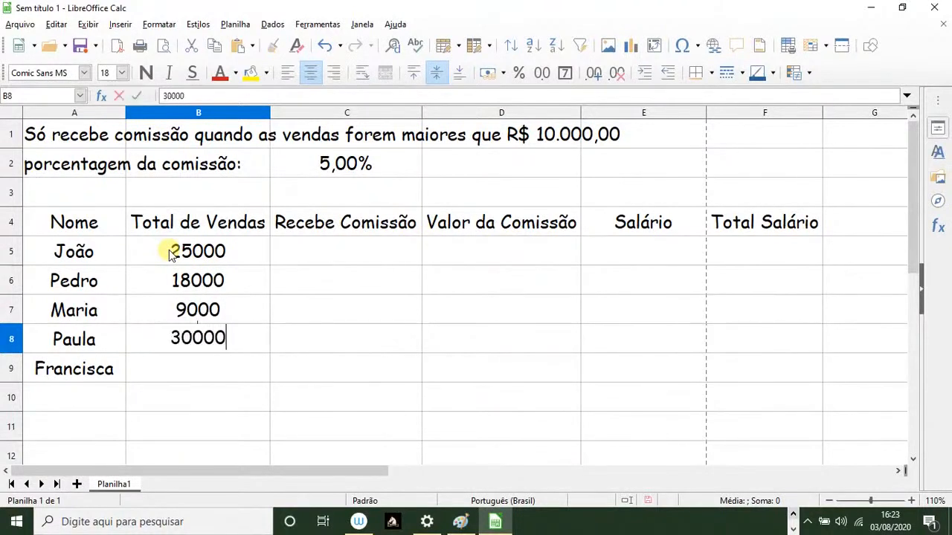
key(Return)
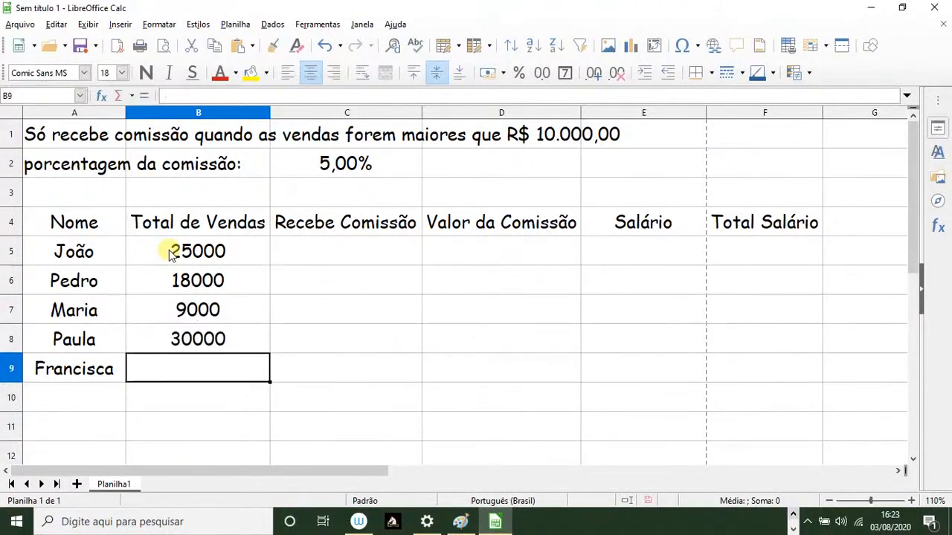
text(7000)
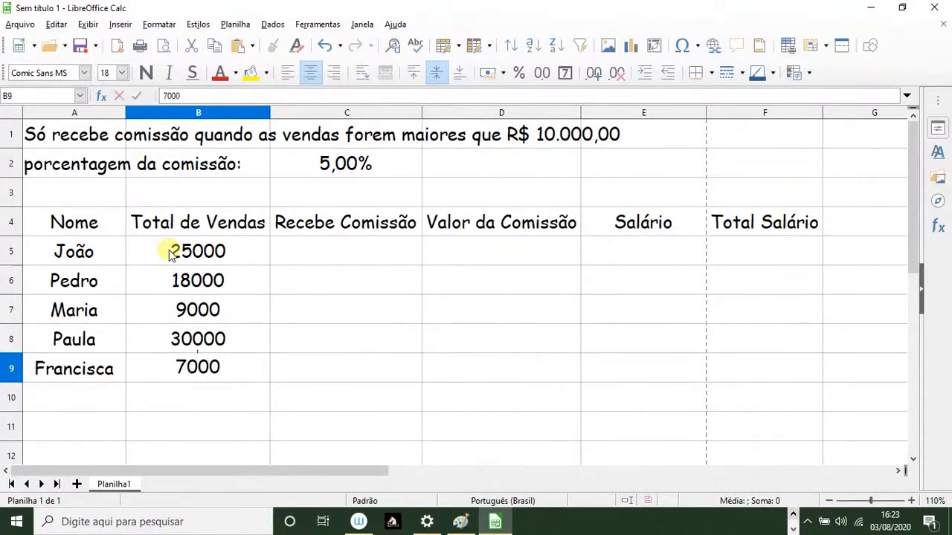
click(261, 408)
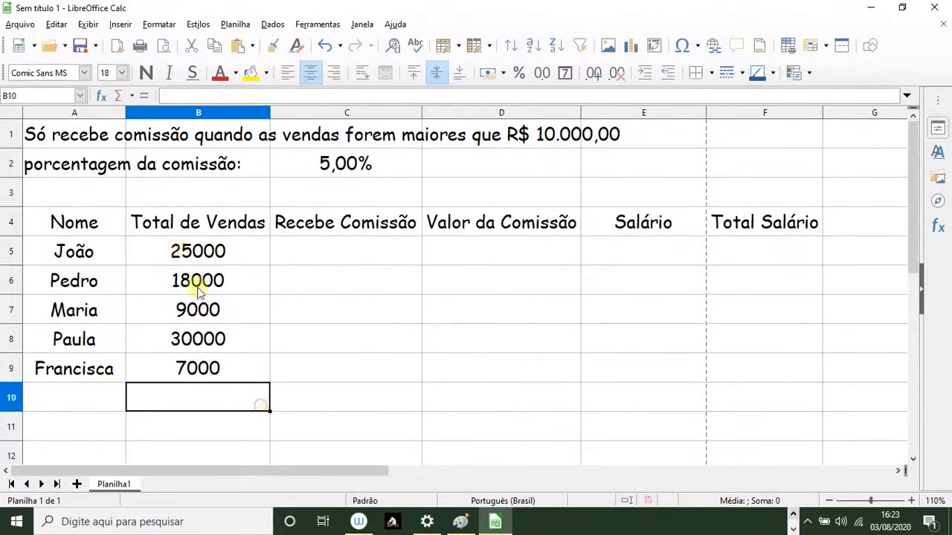
- Format B5:F9 as currency and align the range right
drag(186, 247, 722, 378)
click(487, 75)
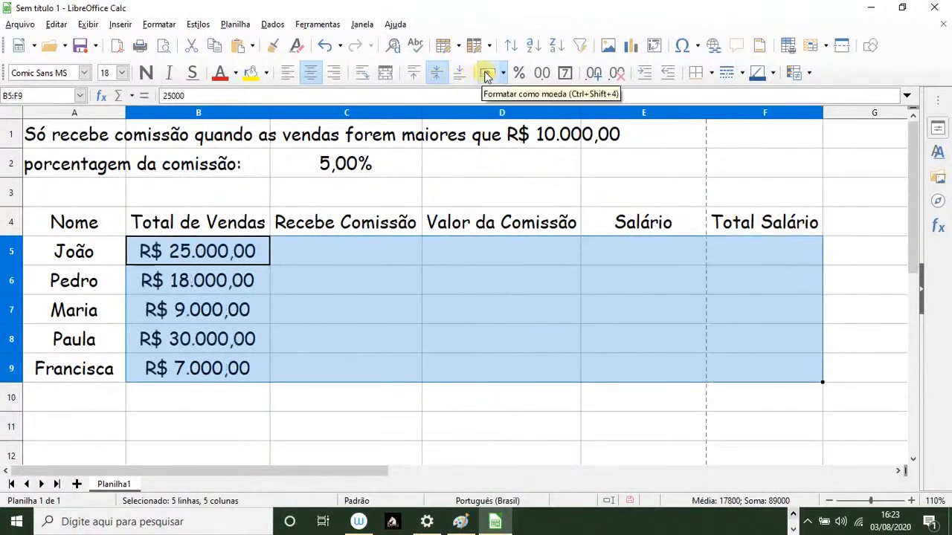
click(334, 72)
click(284, 407)
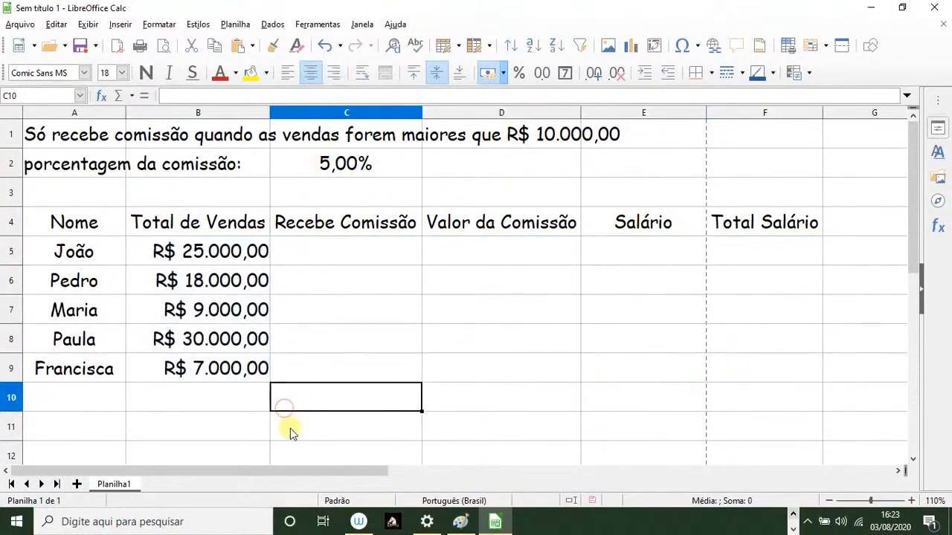
right_click(15, 255)
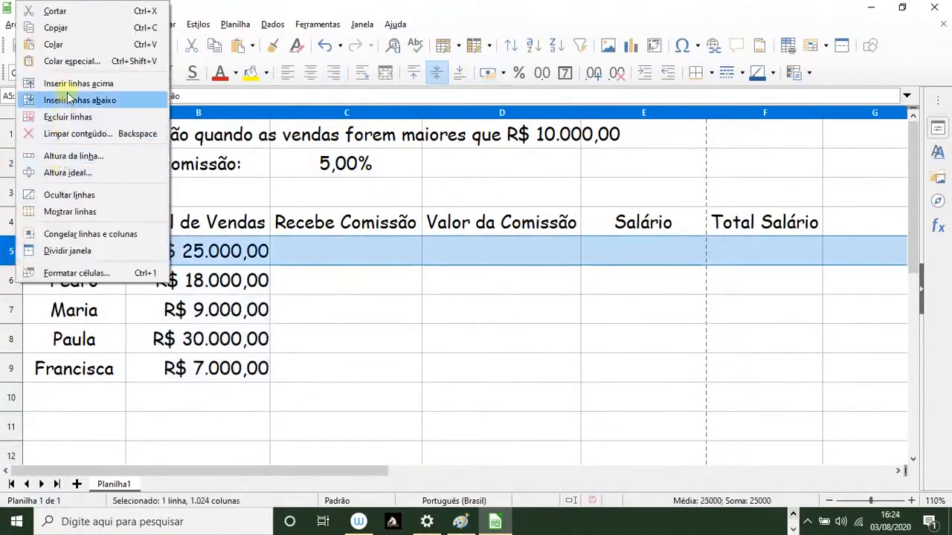
key(Escape)
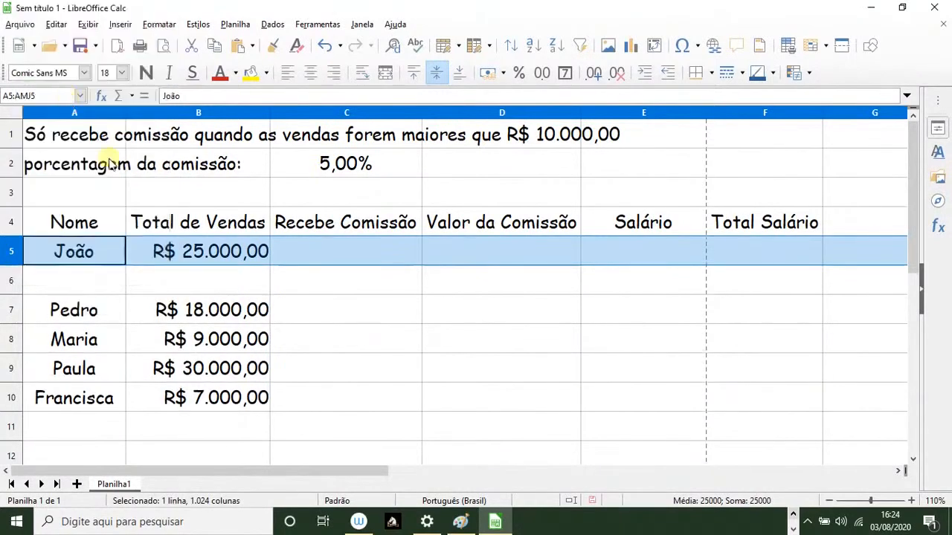
click(347, 332)
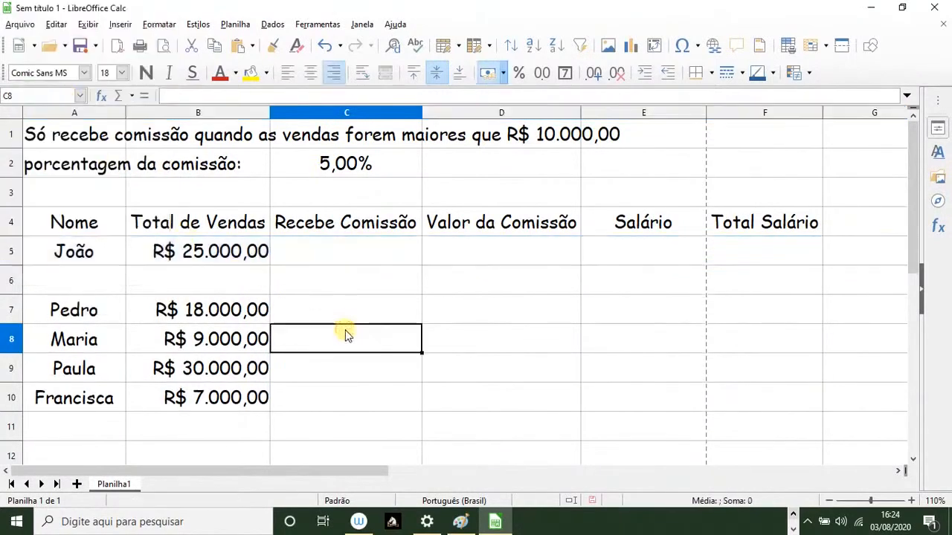
key(ctrl+z)
- Insert one blank row above row 5, between the table headers and the first salesperson
click(14, 253)
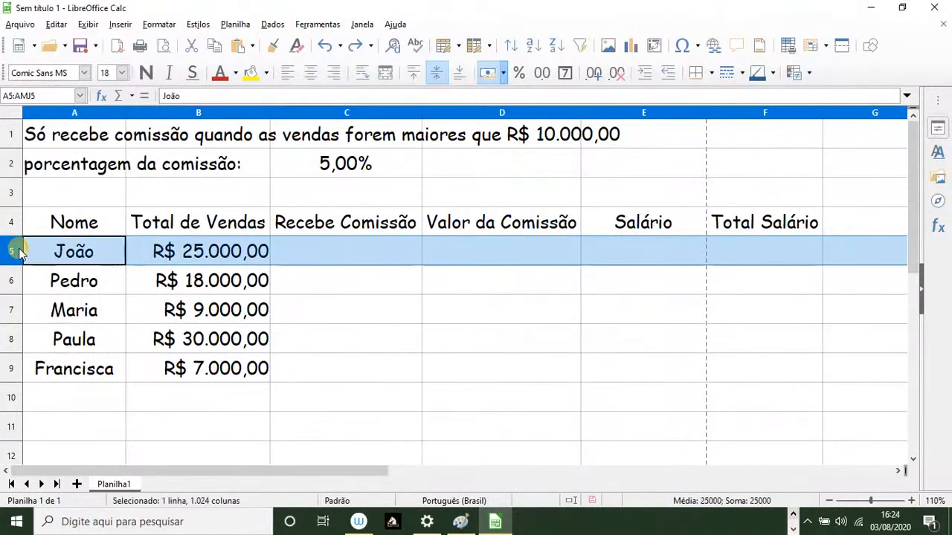
right_click(20, 253)
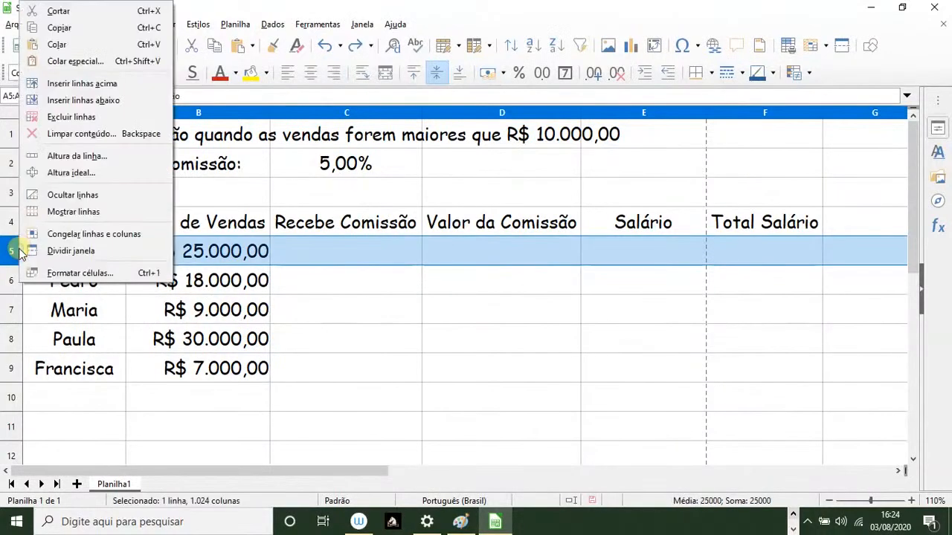
click(83, 84)
click(325, 297)
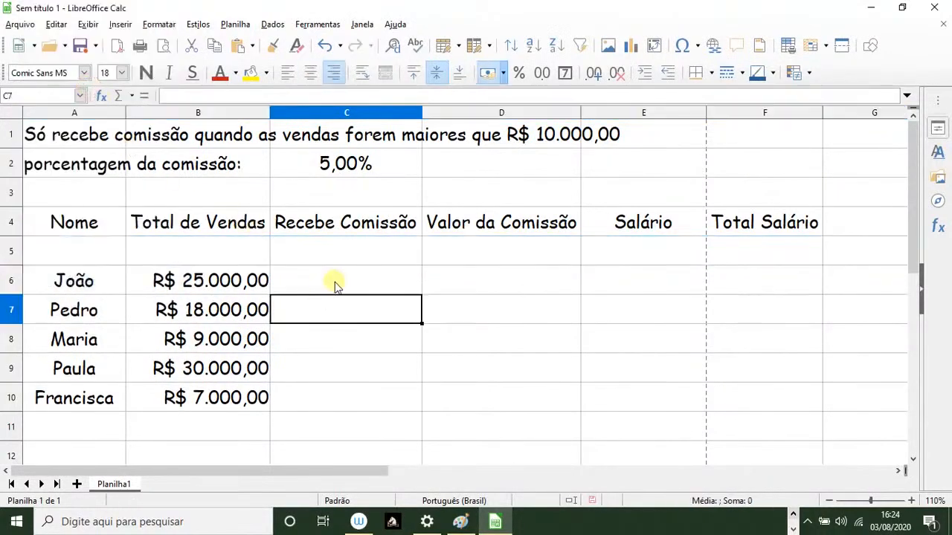
- Compare the first three sales totals in B6:B8 with the R$ 10.000,00 threshold in the commission rule
click(332, 280)
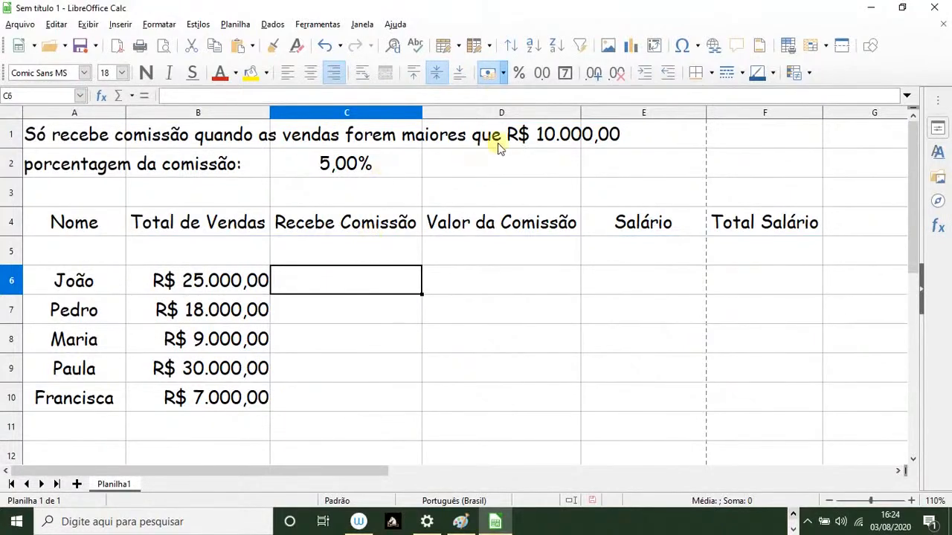
click(539, 137)
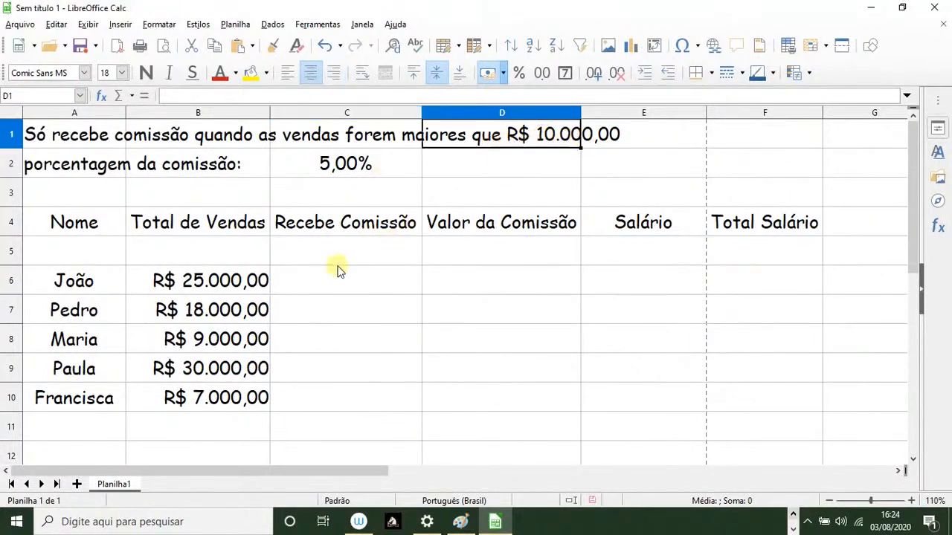
click(305, 282)
click(561, 142)
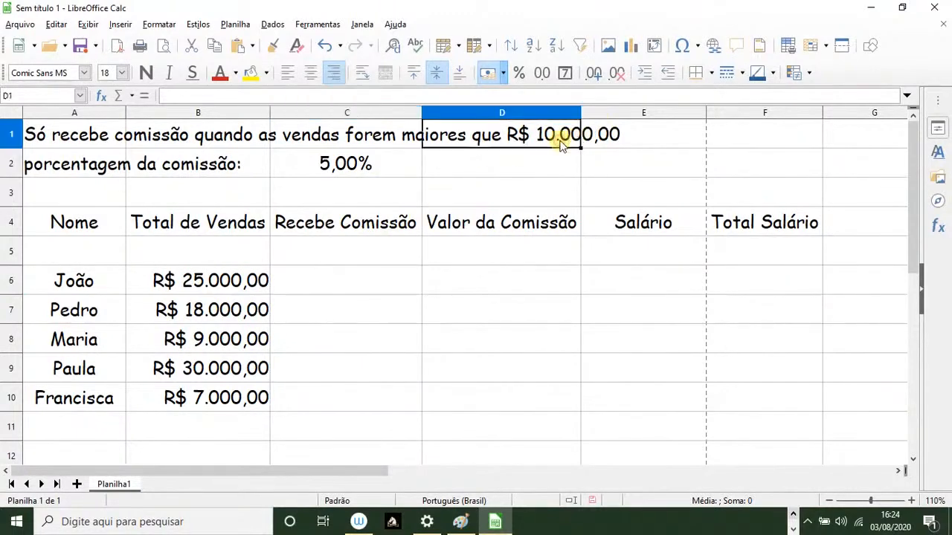
click(325, 287)
click(183, 287)
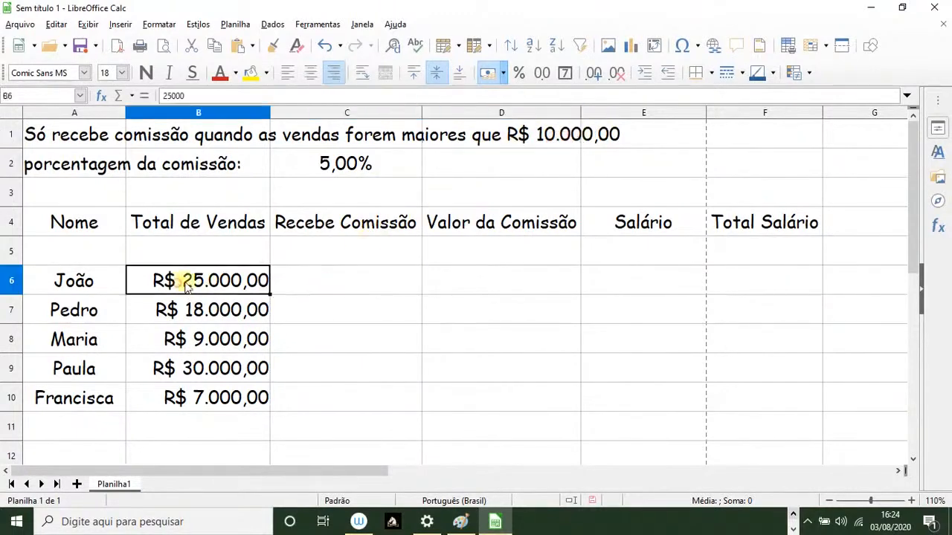
click(317, 282)
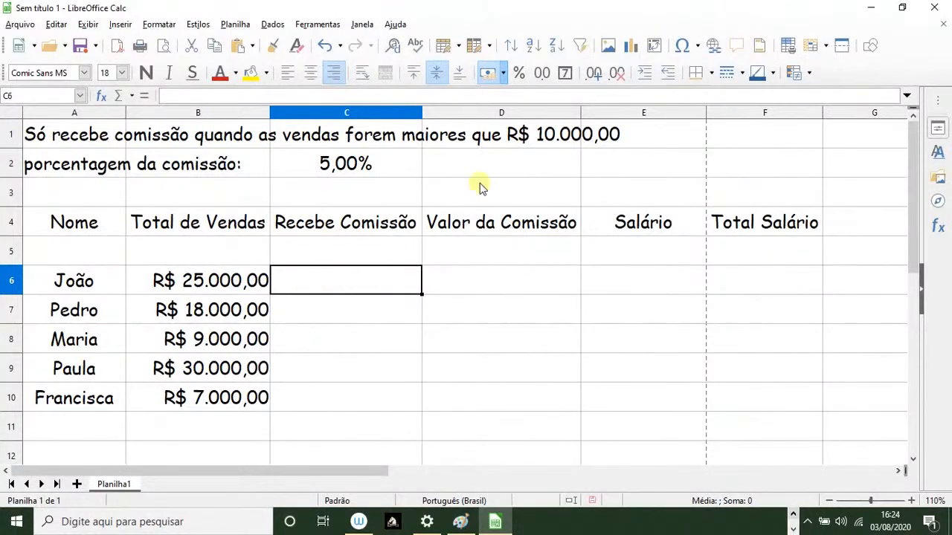
click(548, 140)
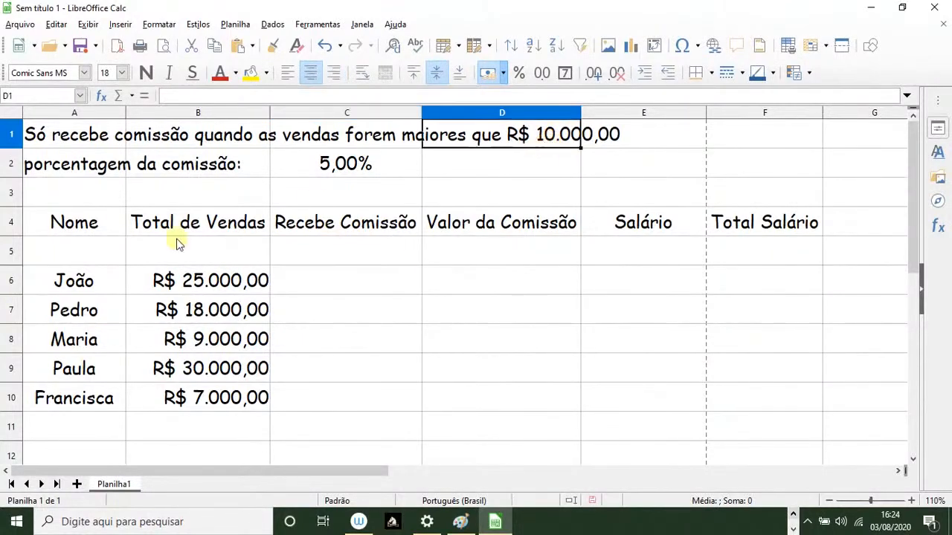
click(157, 277)
click(297, 281)
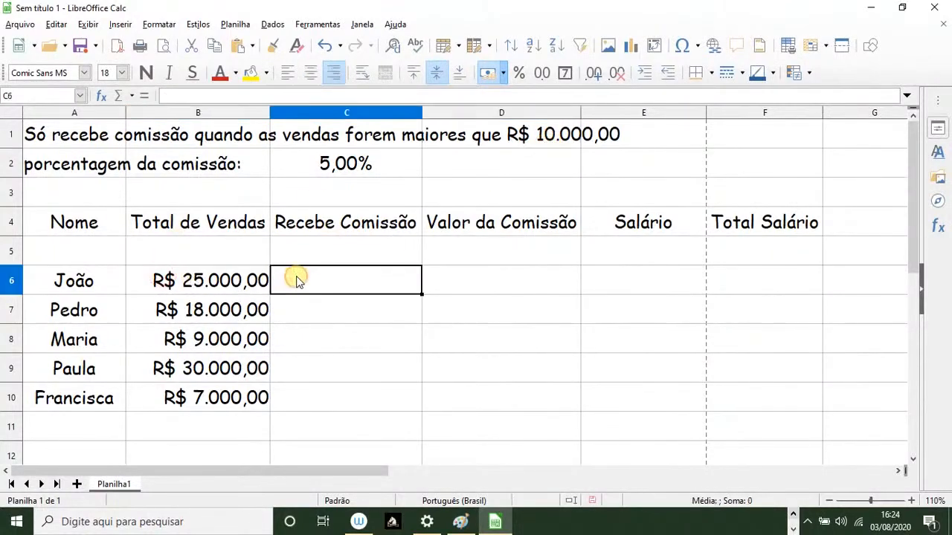
click(244, 309)
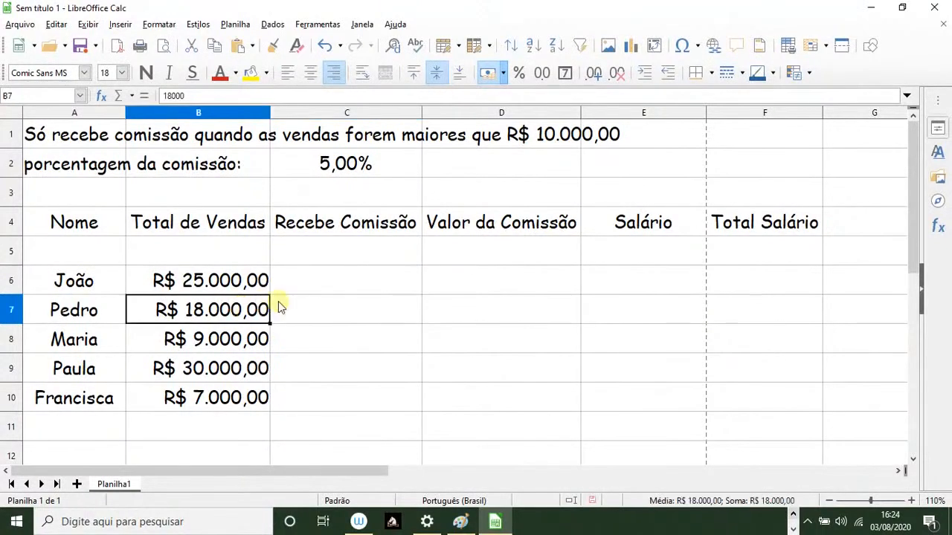
click(239, 336)
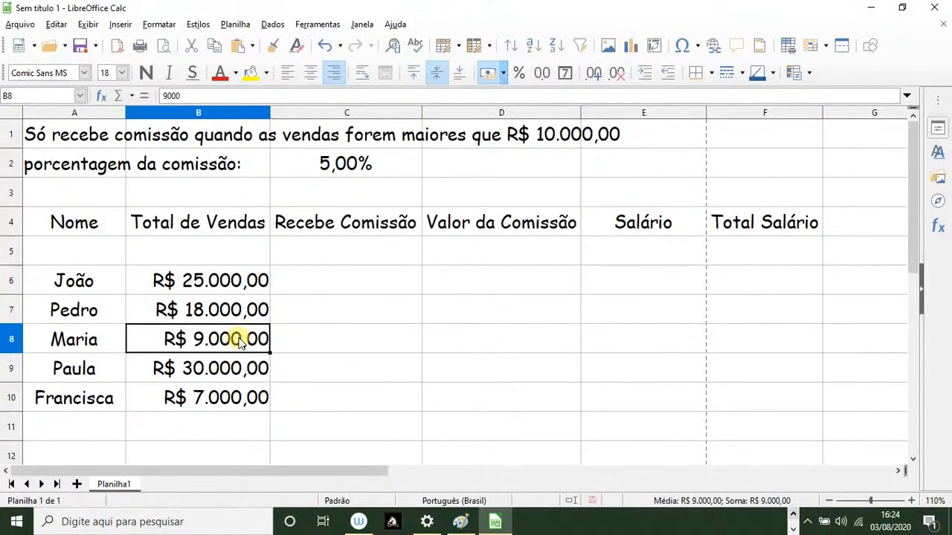
- Begin an SE formula in C6 with the test B6>=10000
click(333, 284)
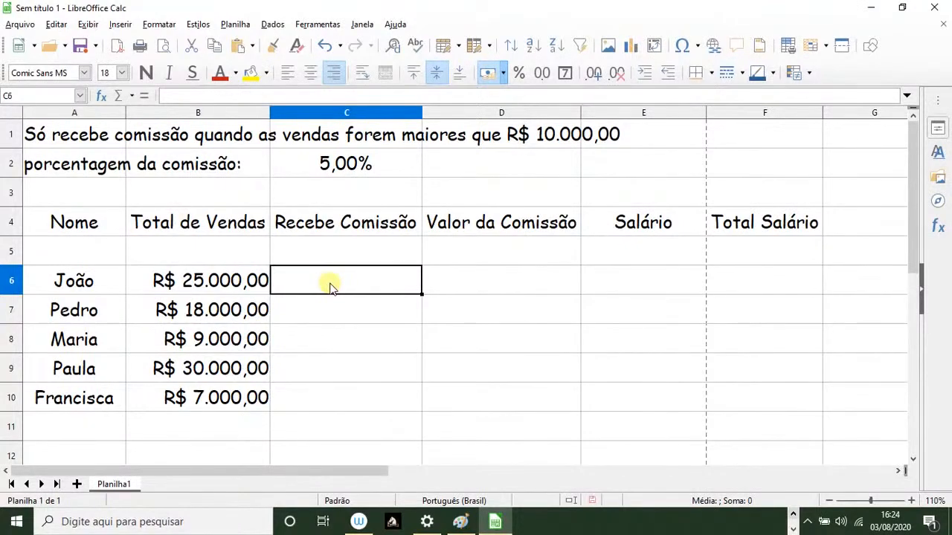
text(=)
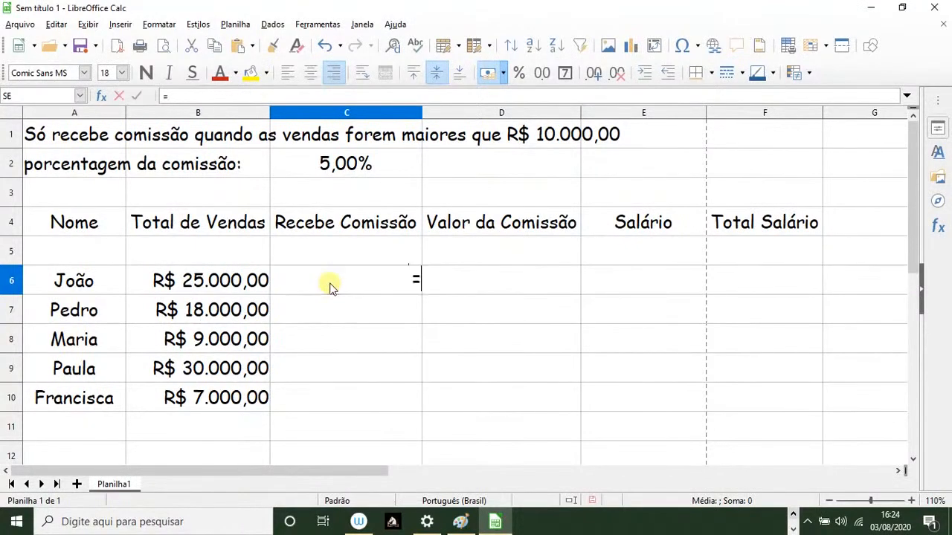
text(se)
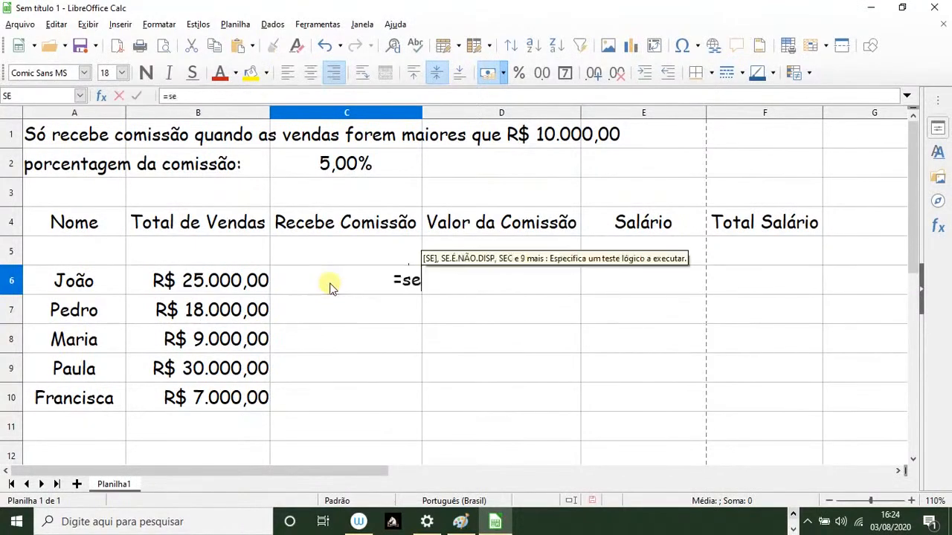
text(()
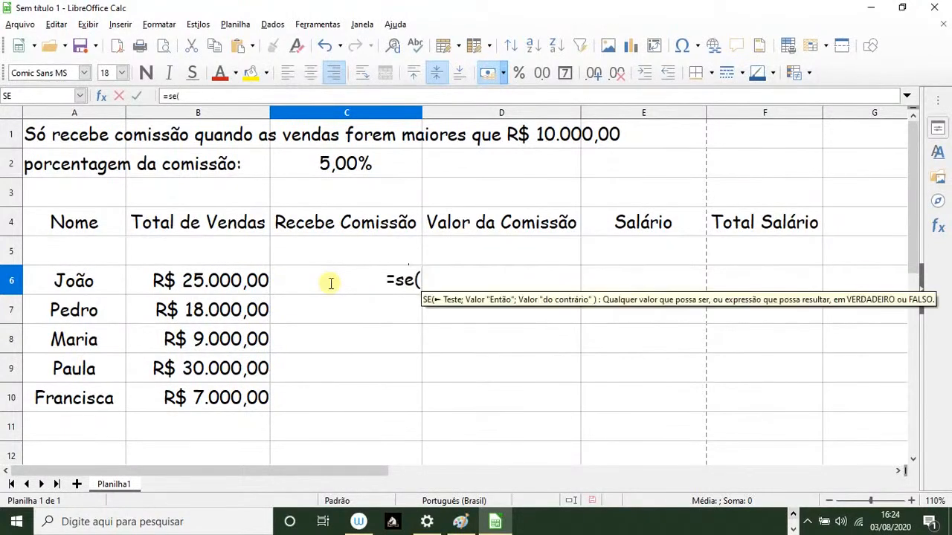
click(233, 288)
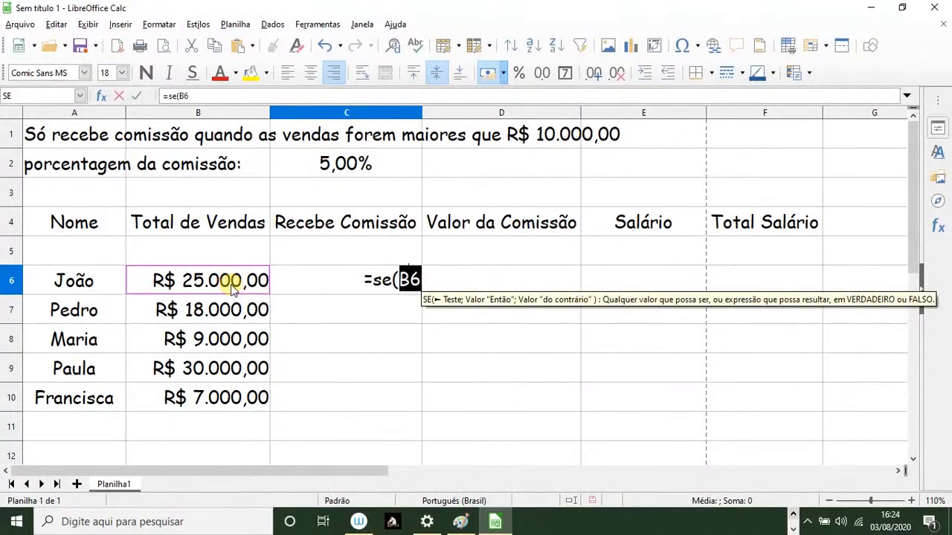
text(>=)
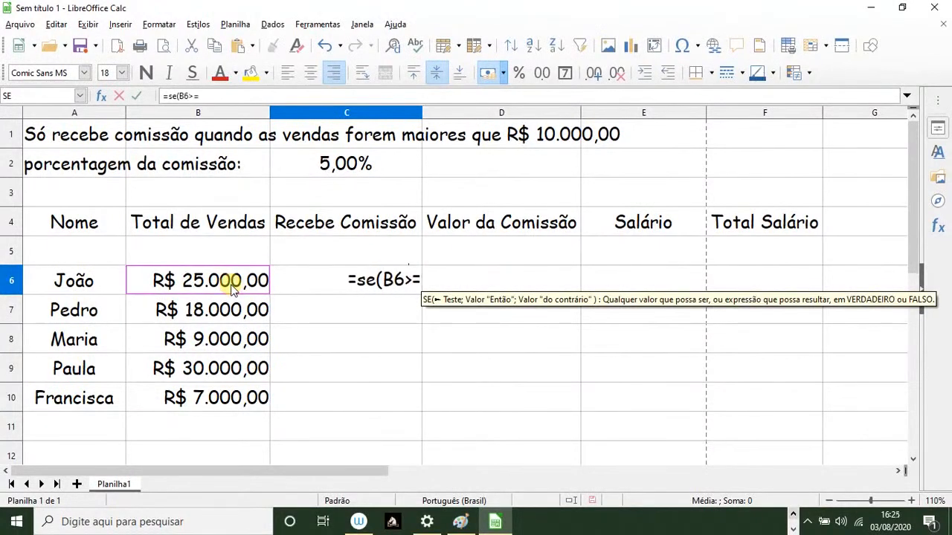
text(10000)
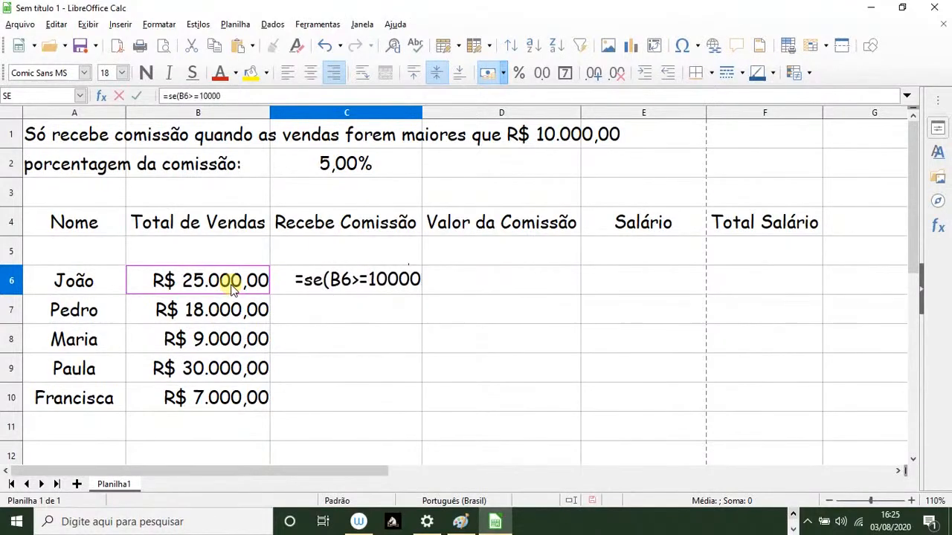
- Complete C6's SE formula so it returns "SIM" when the test is true and "NÃO" otherwise
text(;)
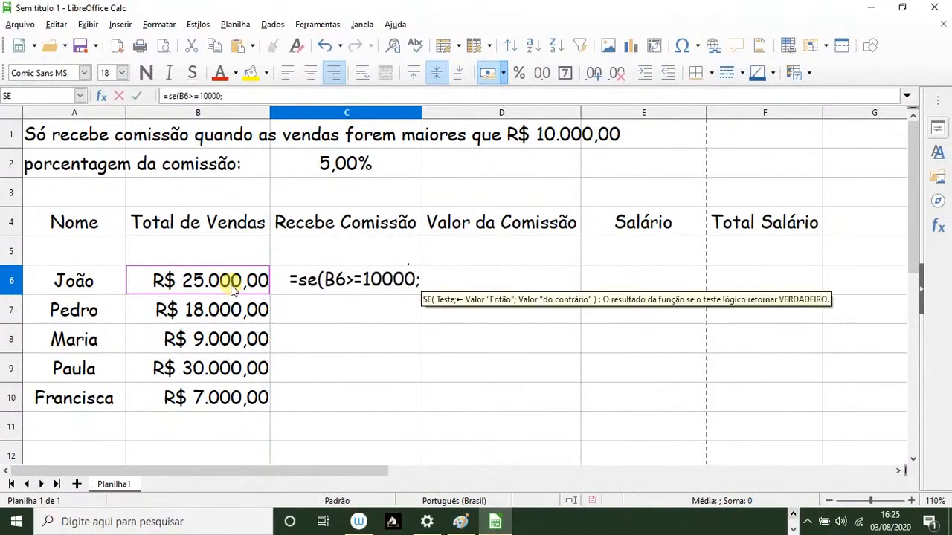
text("SIM)
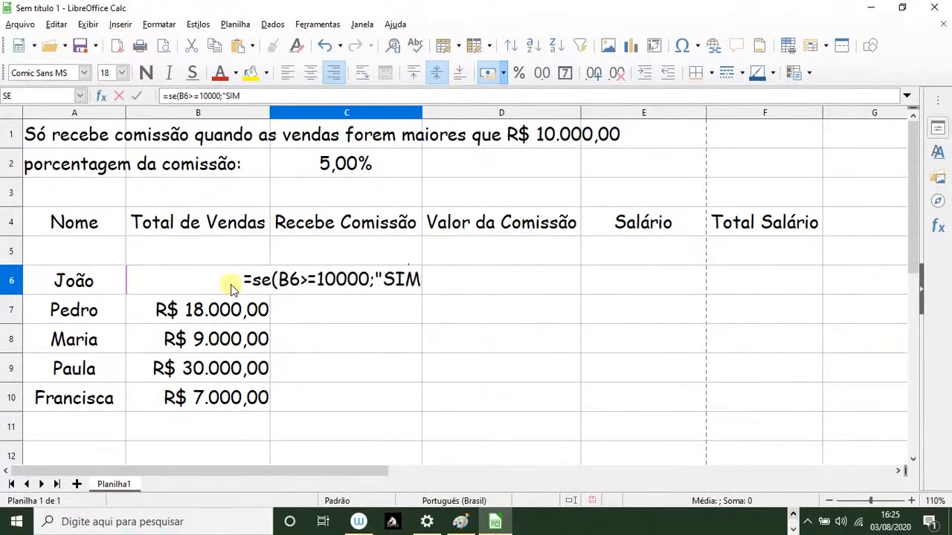
text(";)
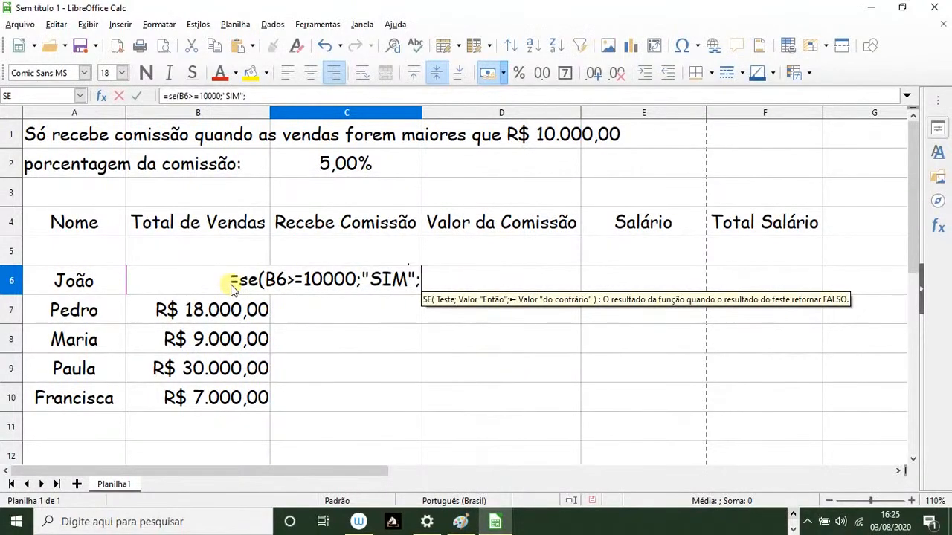
text("n)
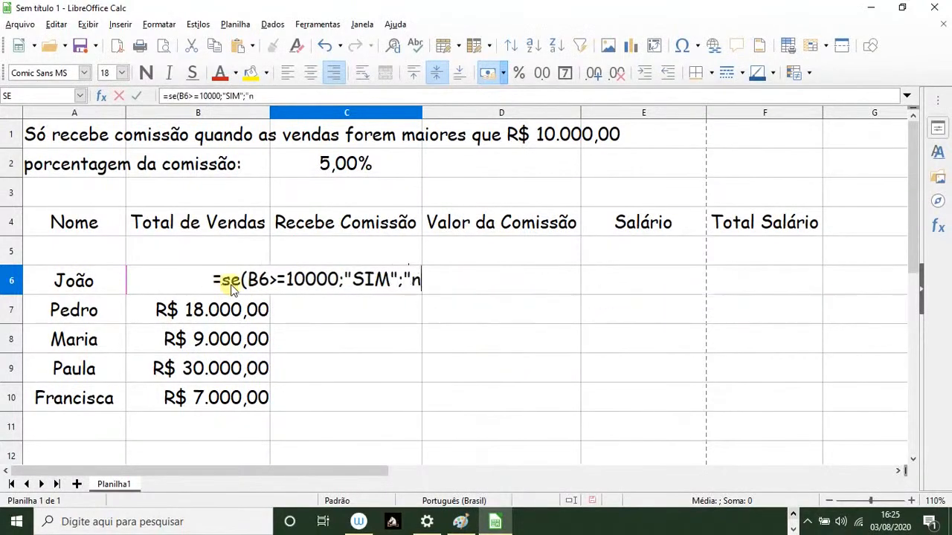
key(BackSpace)
text(N)
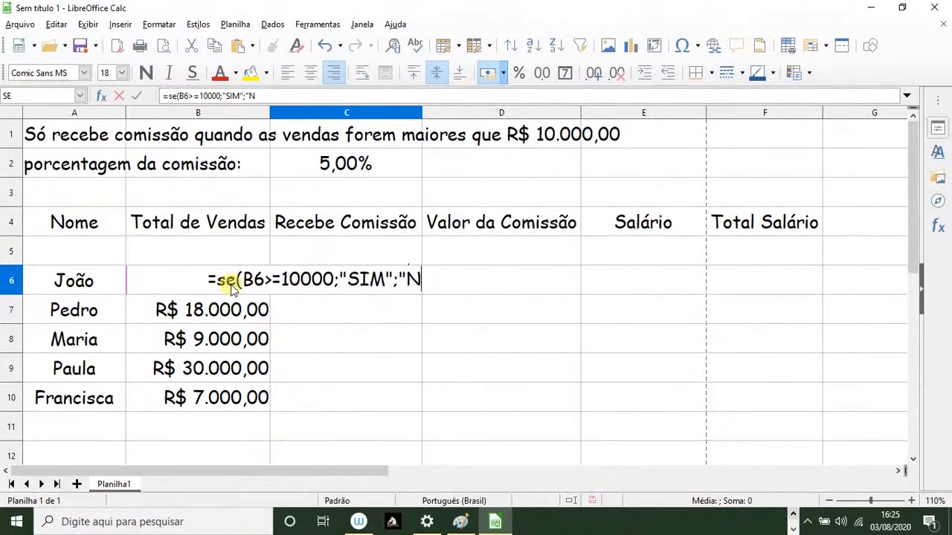
text(Ã)
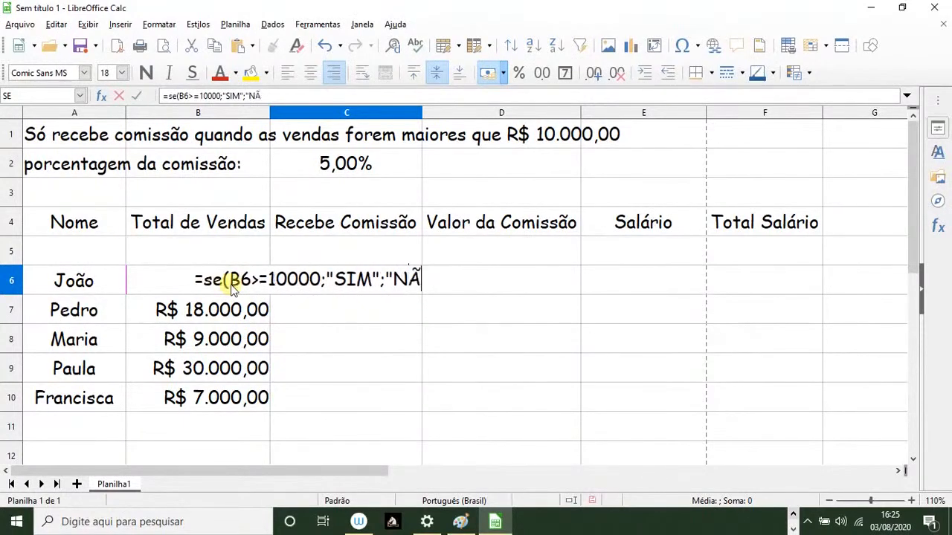
text(O)
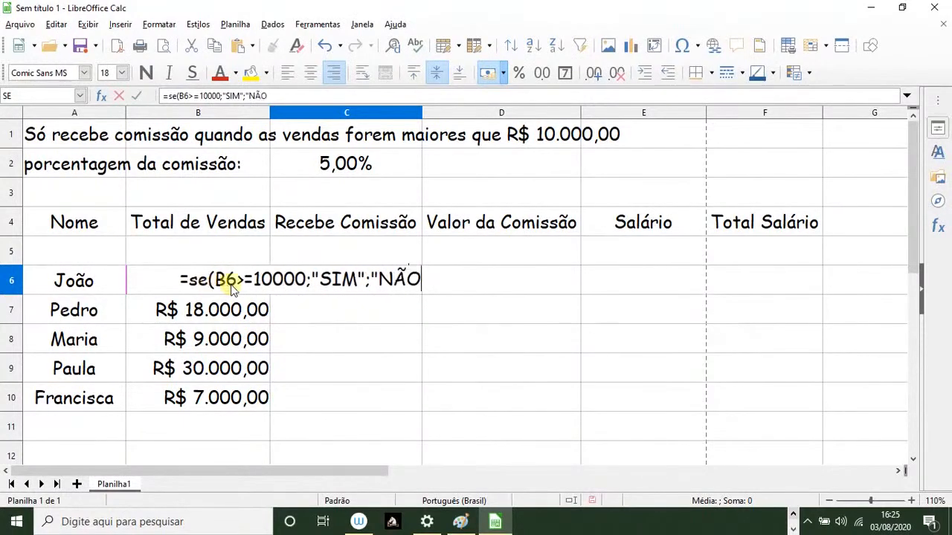
text(")
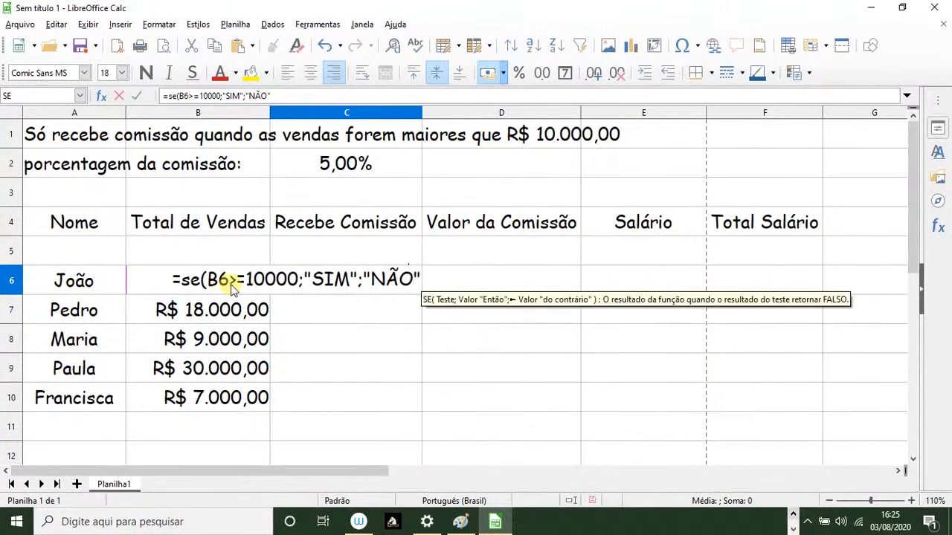
text())
key(Return)
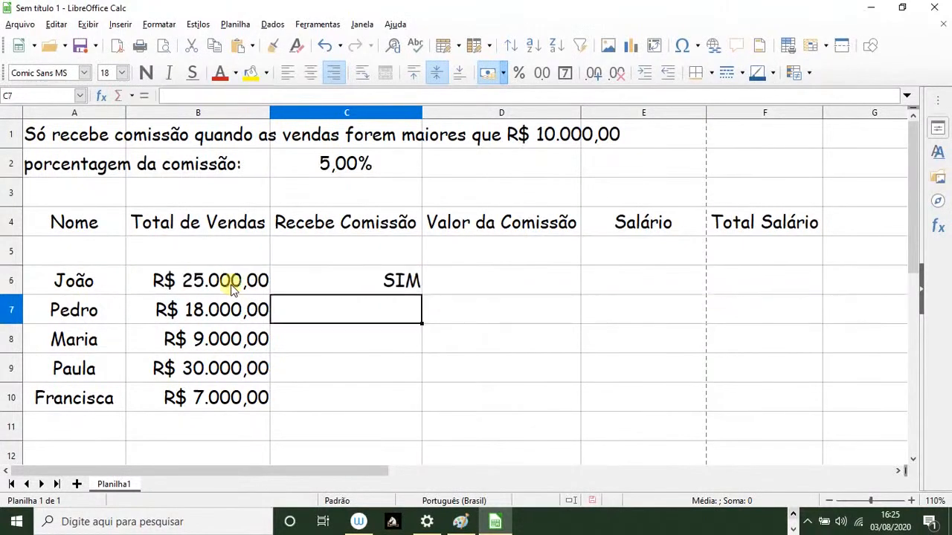
- Center the contents of C6:C10 in the Recebe Comissão column horizontally
click(283, 282)
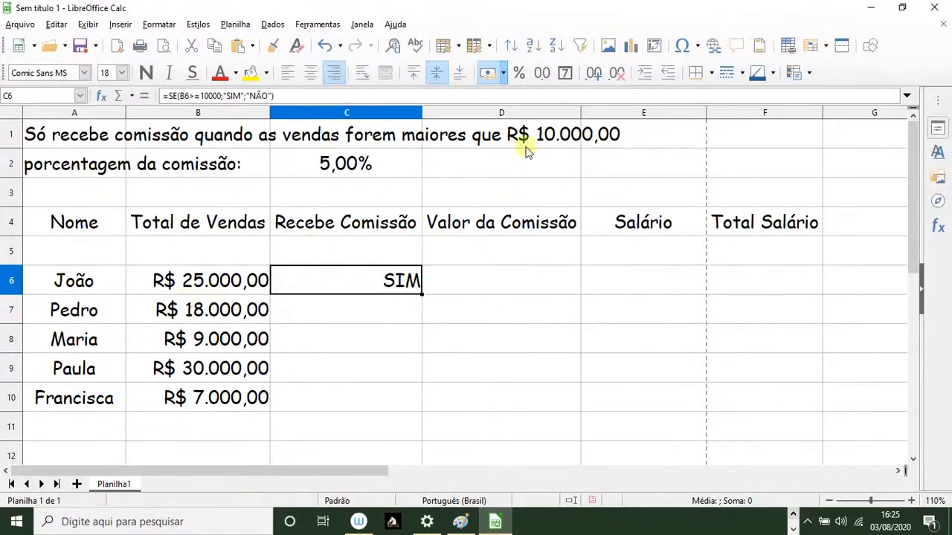
drag(344, 276, 323, 398)
click(311, 72)
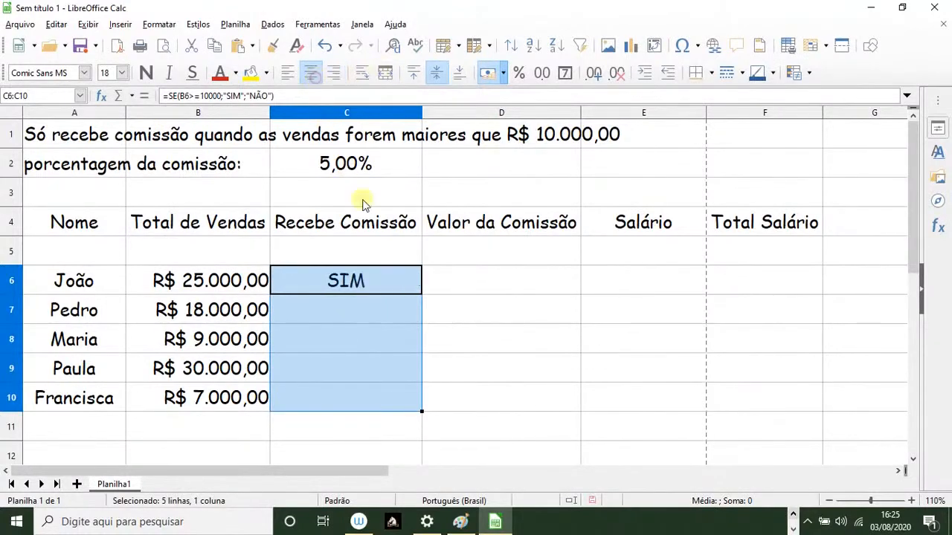
click(436, 356)
- Fill the SE formula from C6 down through C10
click(361, 290)
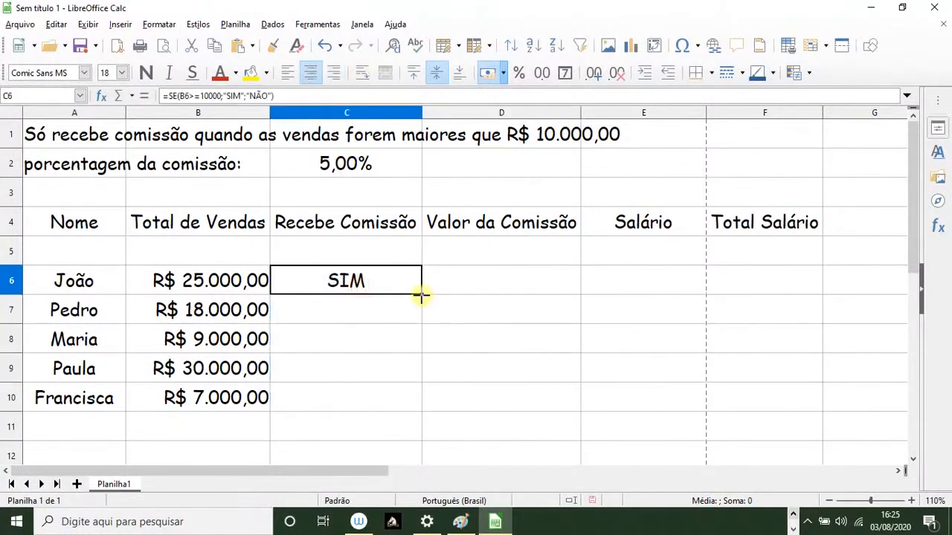
drag(423, 295, 416, 410)
click(525, 371)
- Check the commission answers in C8, C10 and C6 and the sales totals in B6 and B7
click(366, 338)
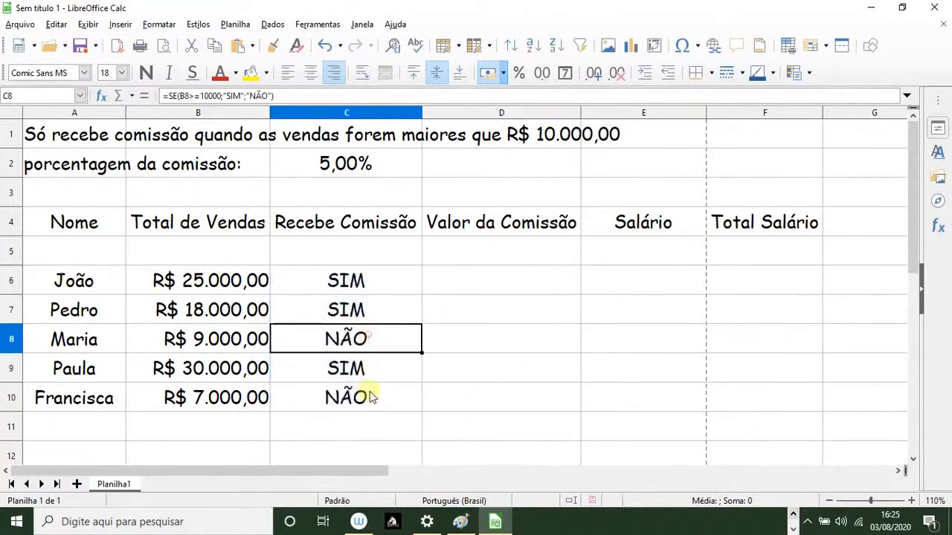
click(347, 398)
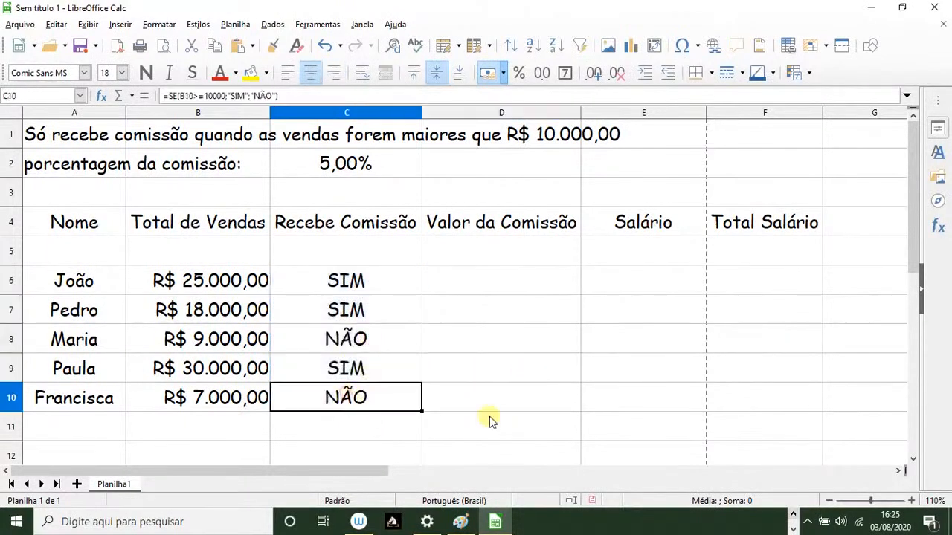
click(425, 288)
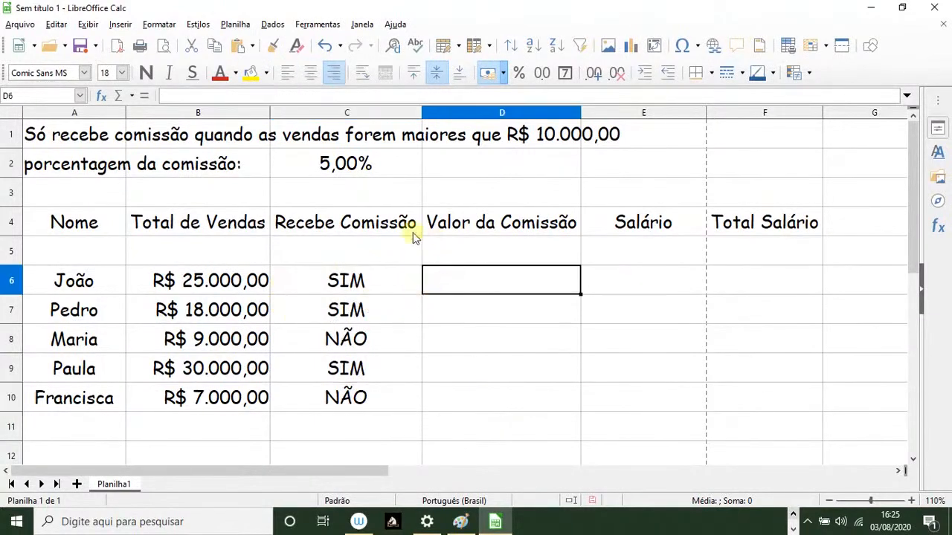
click(431, 274)
click(374, 283)
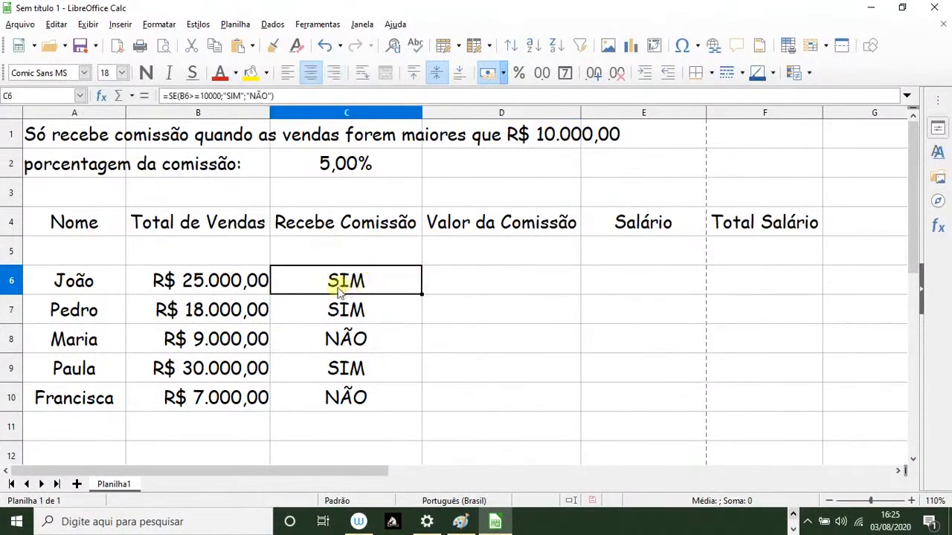
click(228, 284)
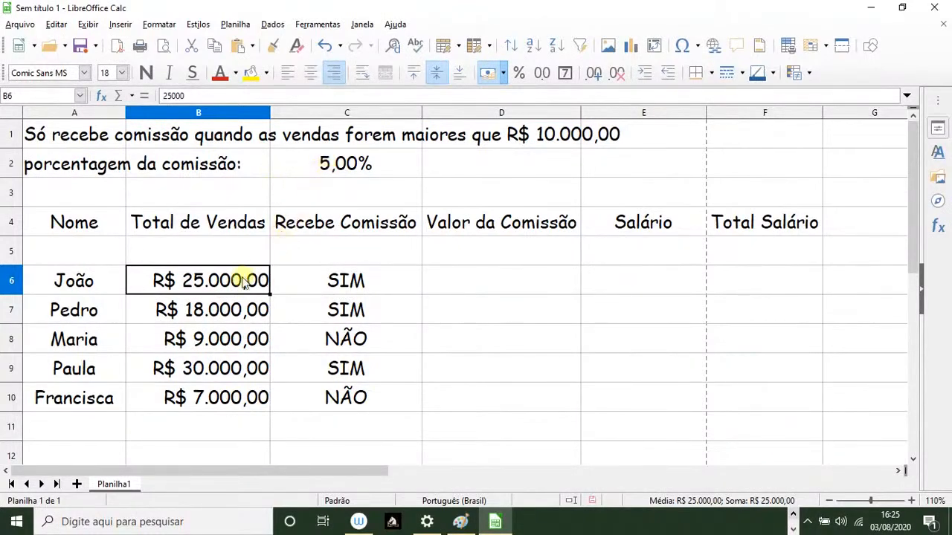
click(229, 305)
- Begin an SE formula in D6 under Valor da Comissão with the test B6>=10000
click(433, 285)
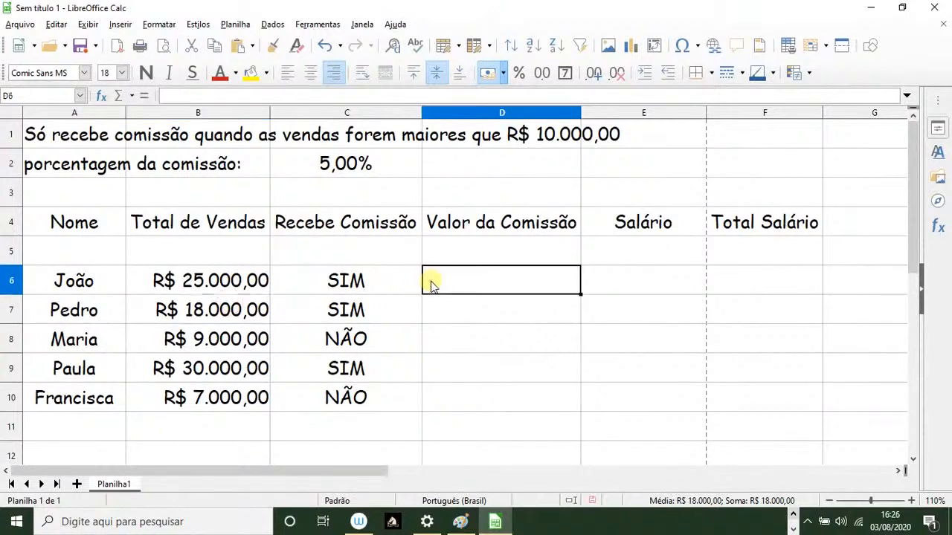
text(=)
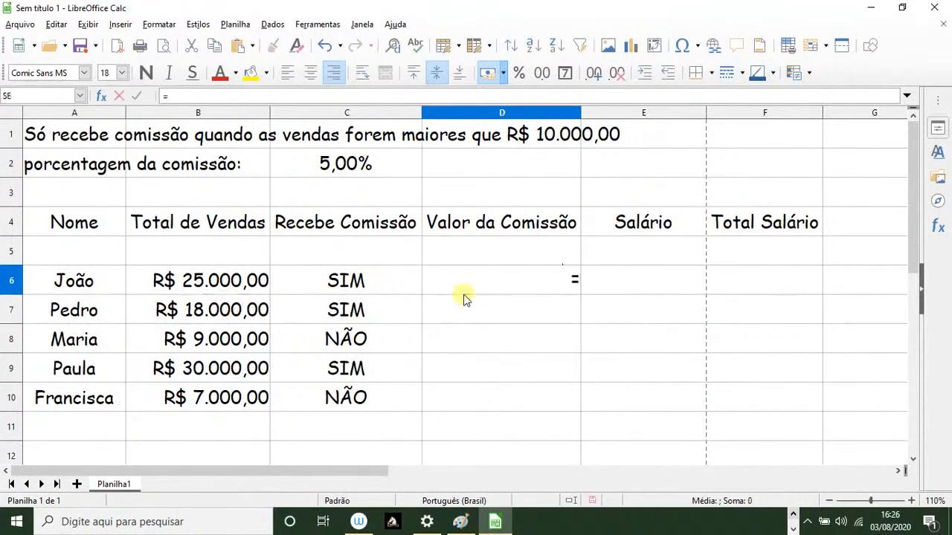
text(se()
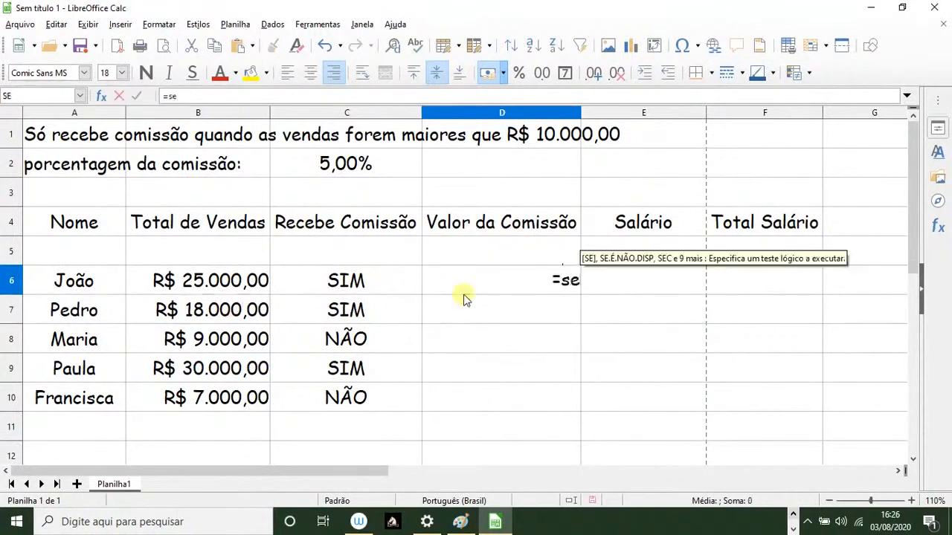
click(236, 289)
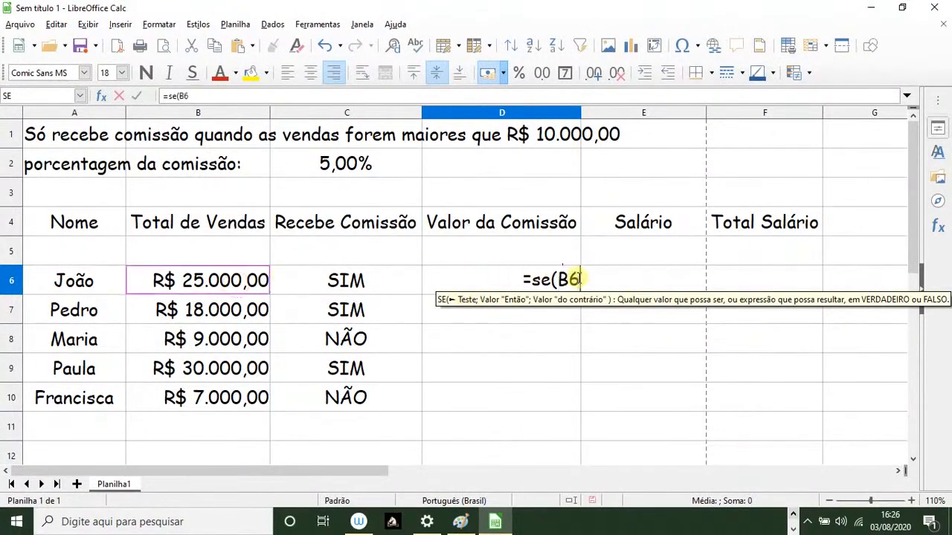
text(>=)
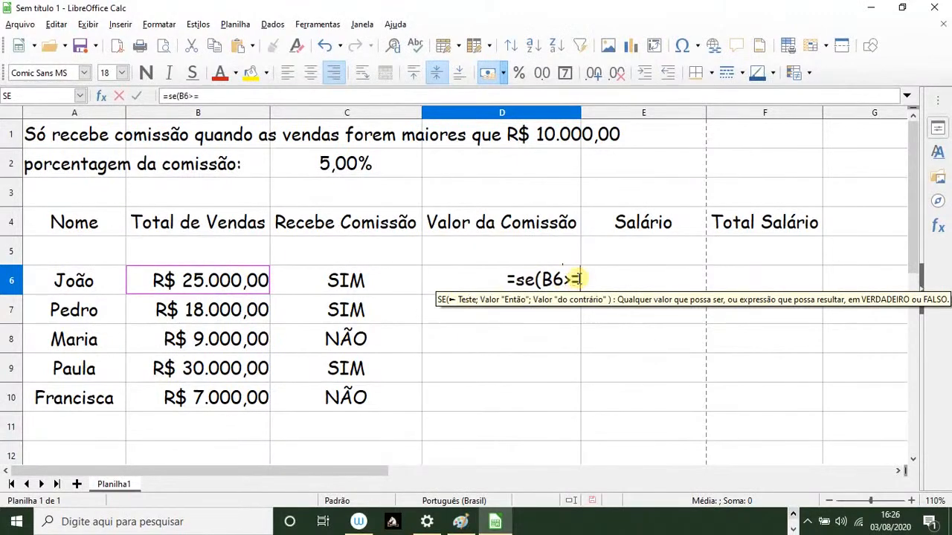
text(1000)
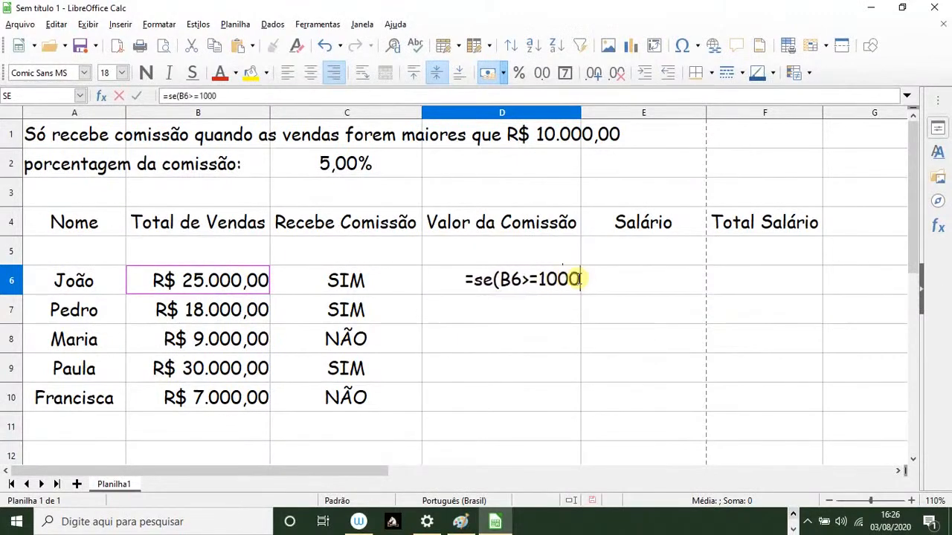
text(0;)
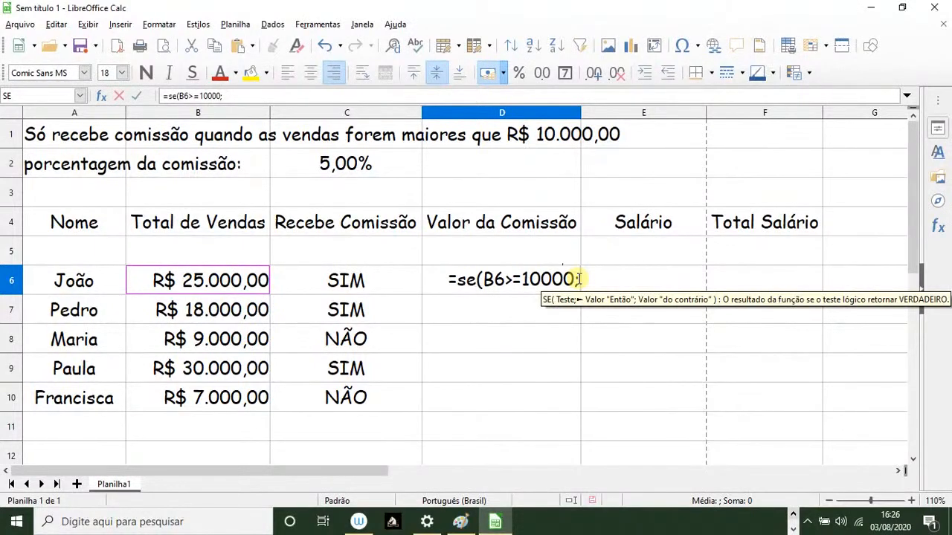
- Add B6*C2 as the value-if-true argument of the SE formula in D6
click(243, 286)
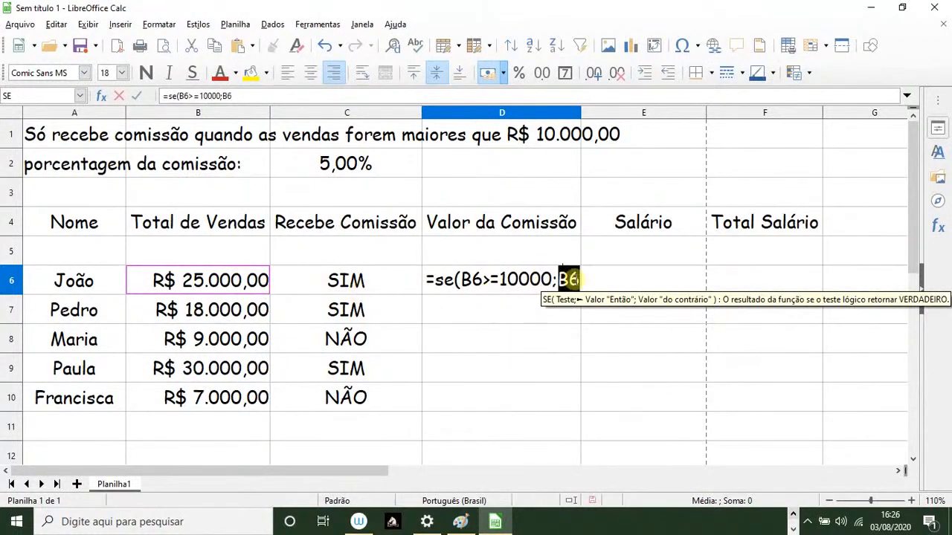
text(*)
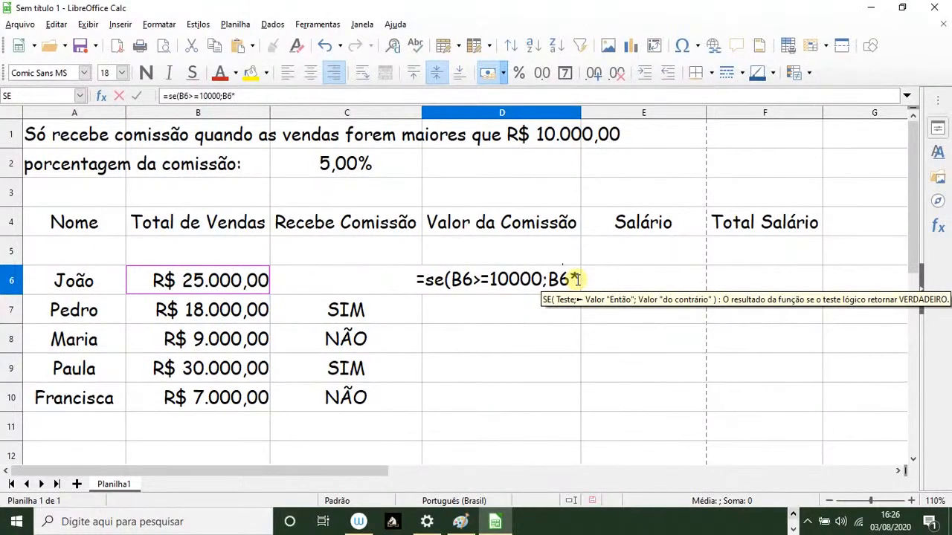
click(370, 168)
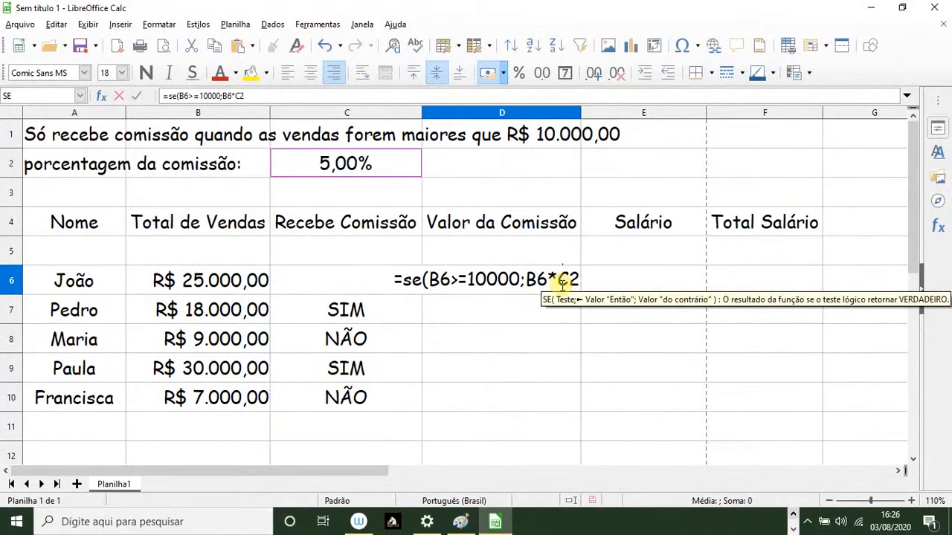
- Make the C2 reference in D6's SE formula absolute as $C$2 and commit the formula
click(560, 280)
text($)
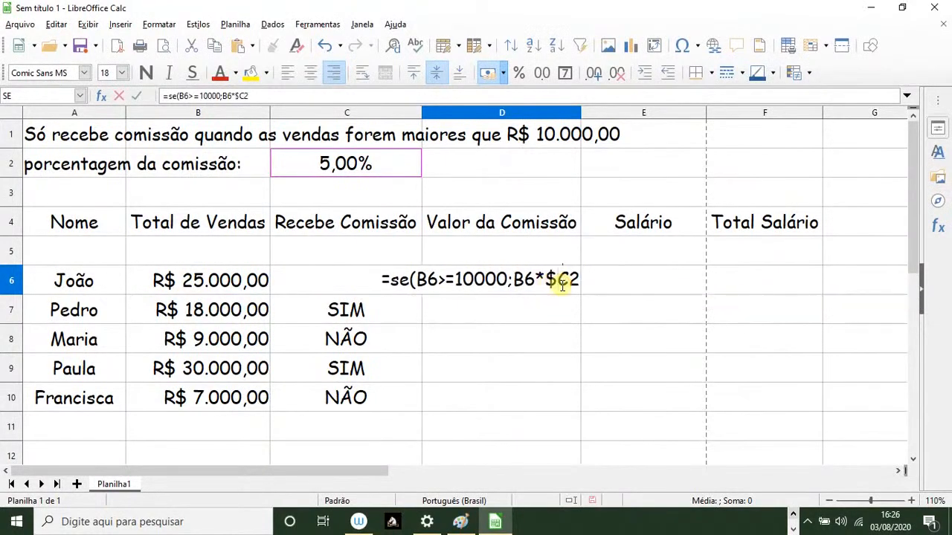
click(564, 281)
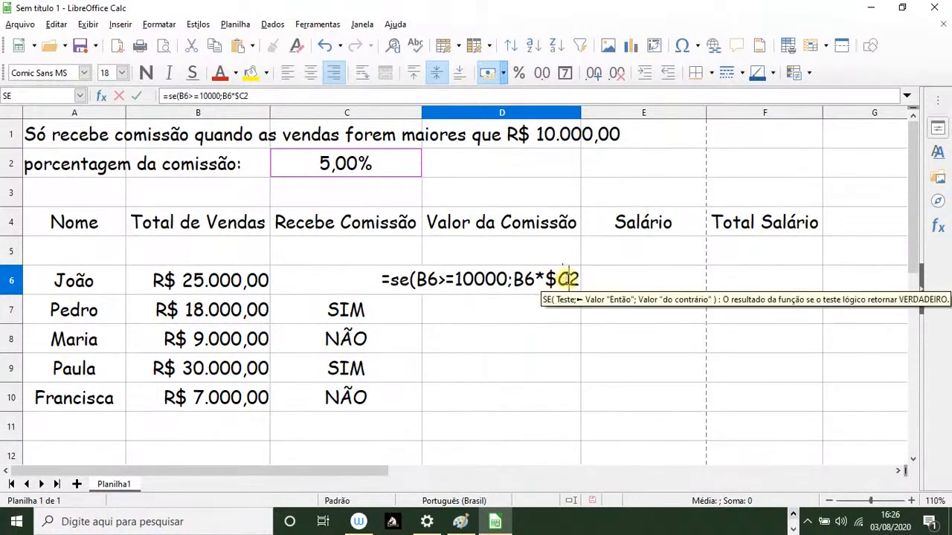
key(Right)
text($)
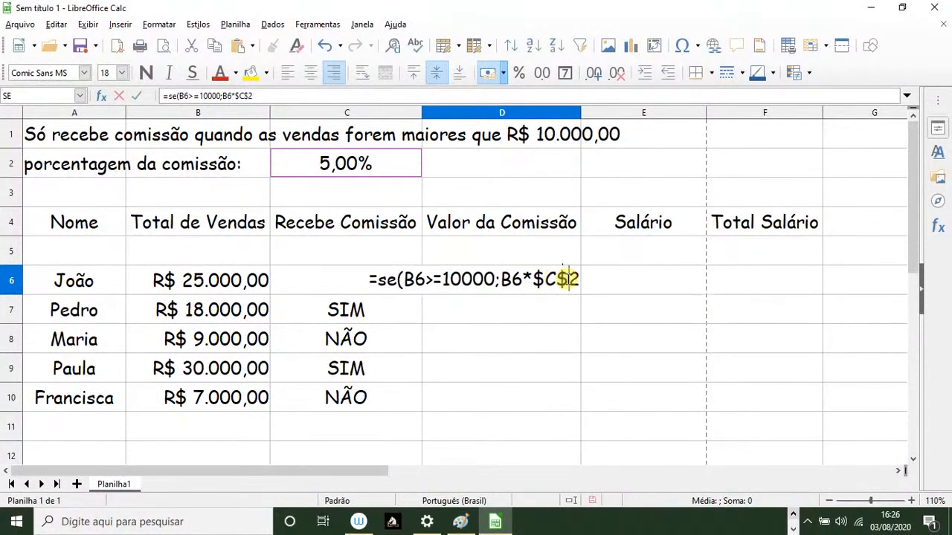
click(580, 280)
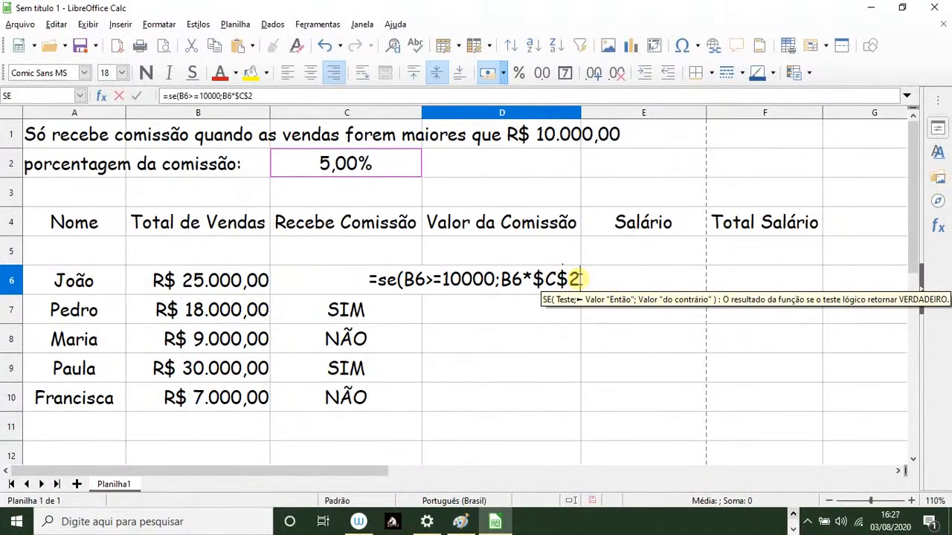
key(Return)
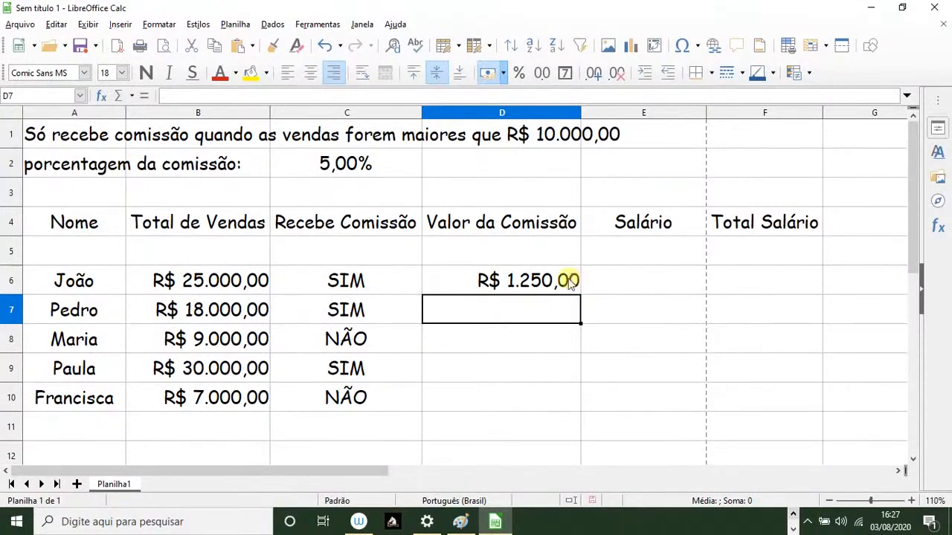
- Fill the commission value formula from D6 down through D10
click(527, 282)
drag(581, 295, 580, 406)
click(476, 437)
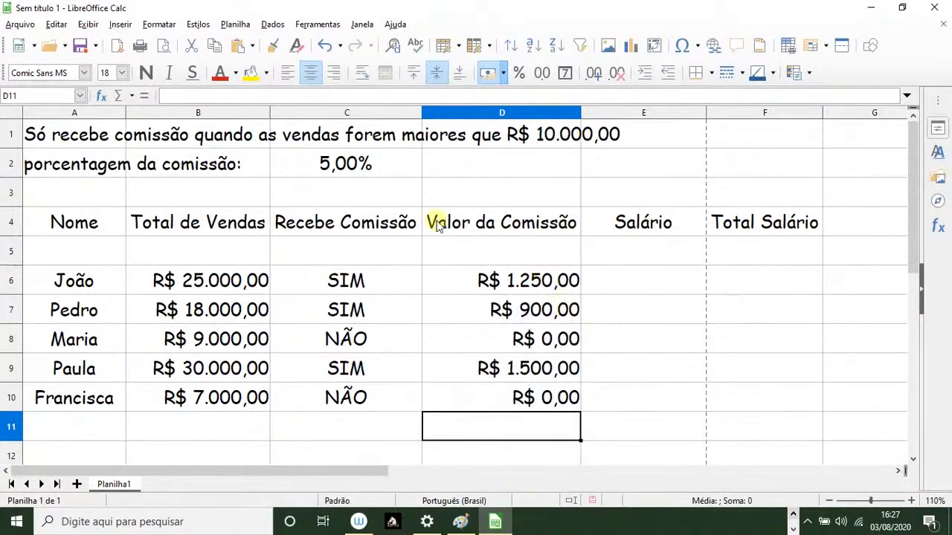
- Compare the commission values in D8 and D10 with the sales totals in B8 and B10
click(432, 342)
click(444, 400)
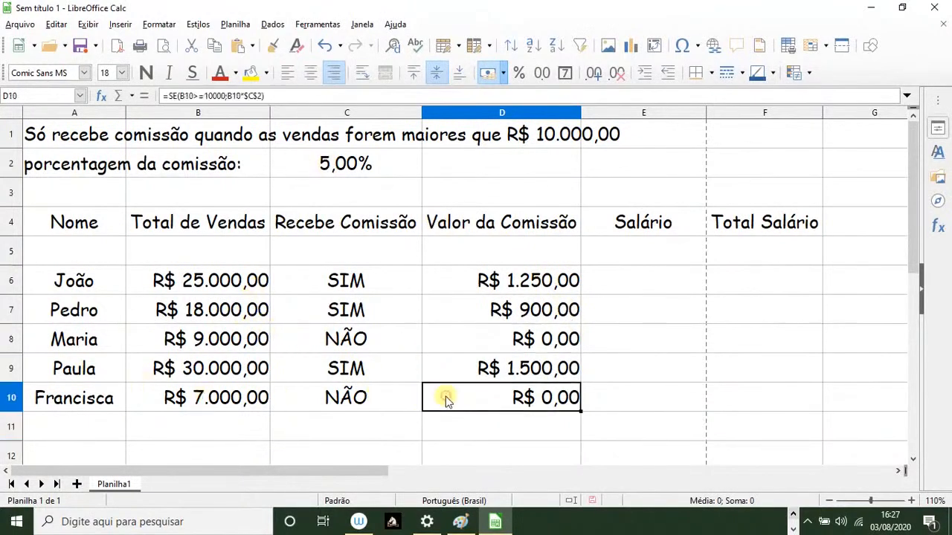
click(203, 336)
click(211, 397)
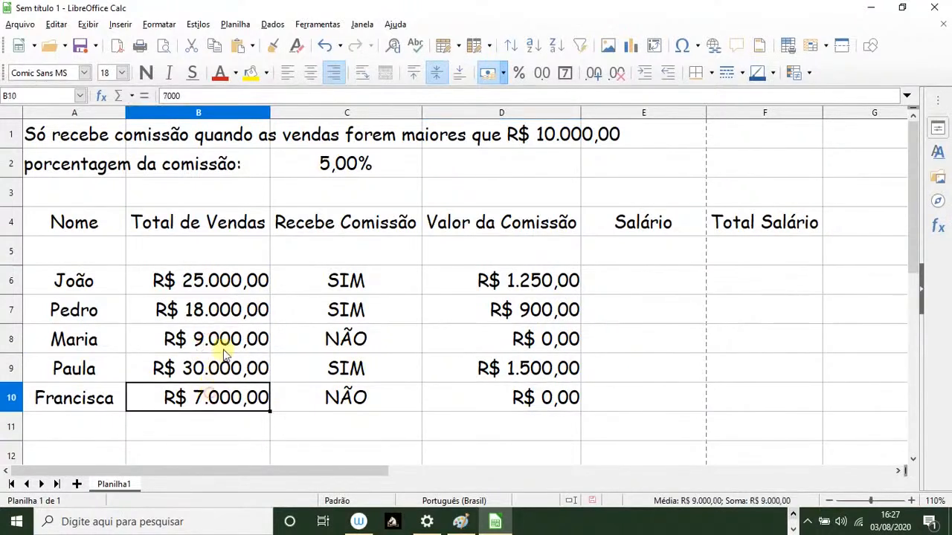
click(223, 341)
click(214, 397)
click(233, 338)
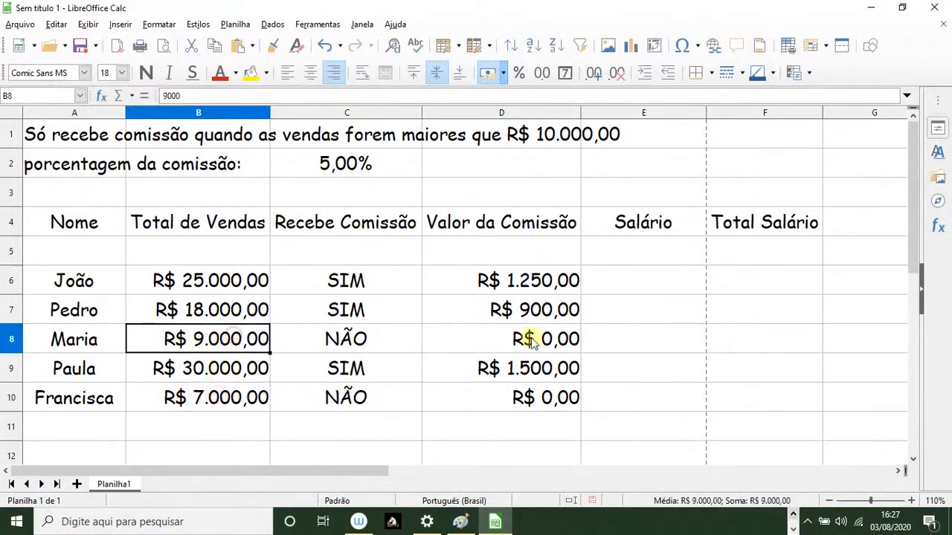
- Enter salaries of 2500 in E6 and 1900 in E7 under Salário
click(644, 286)
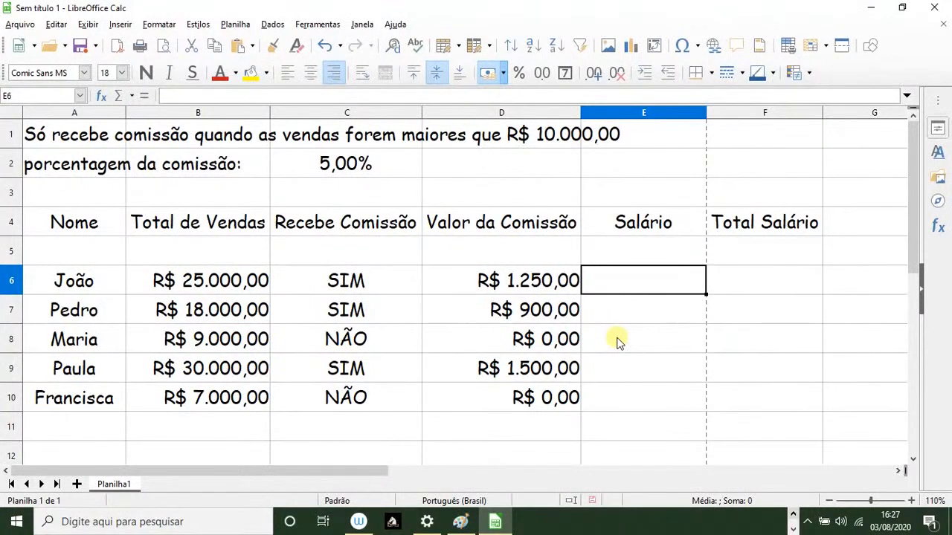
text(2500)
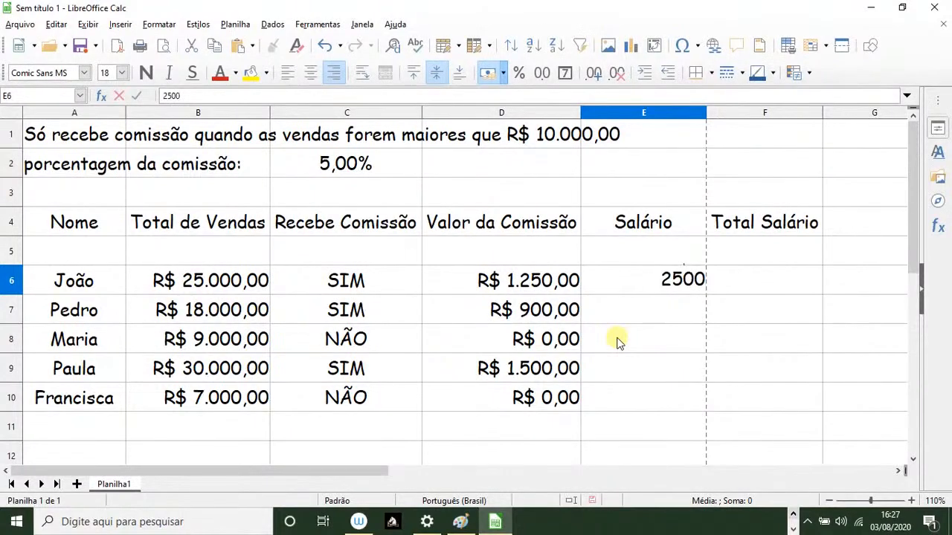
key(Return)
text(2500)
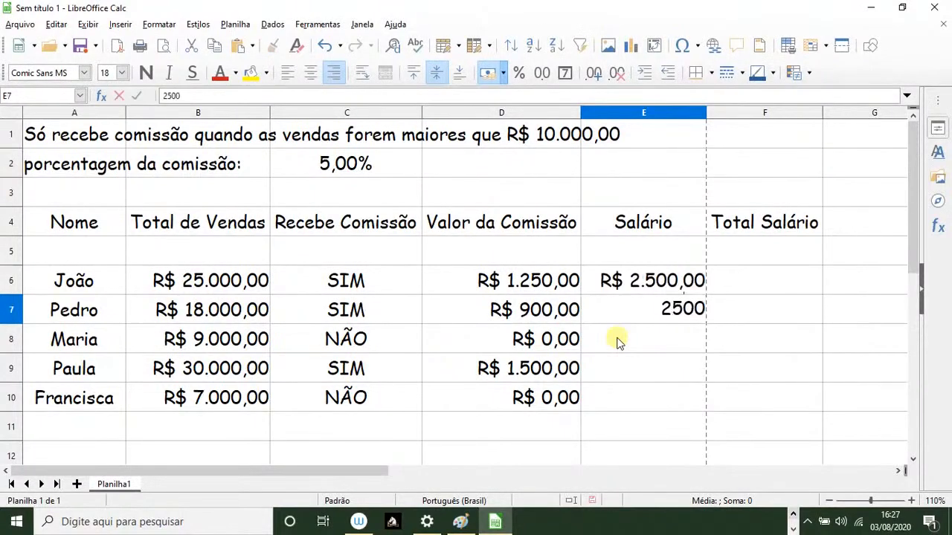
key(Return)
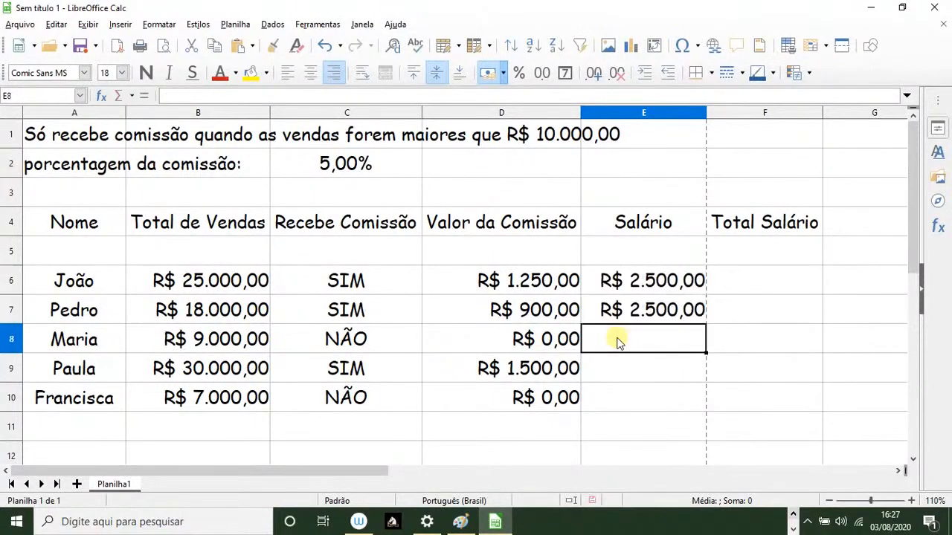
click(631, 314)
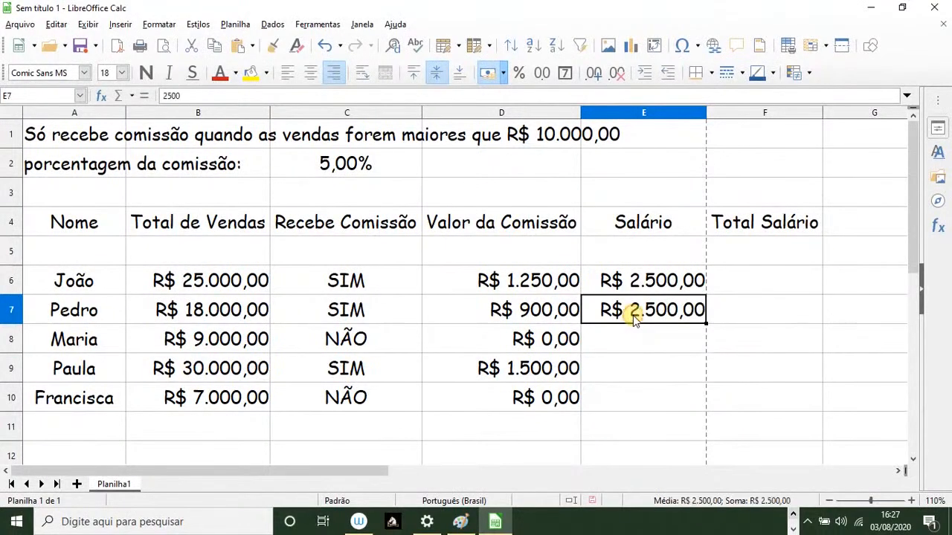
text(1900)
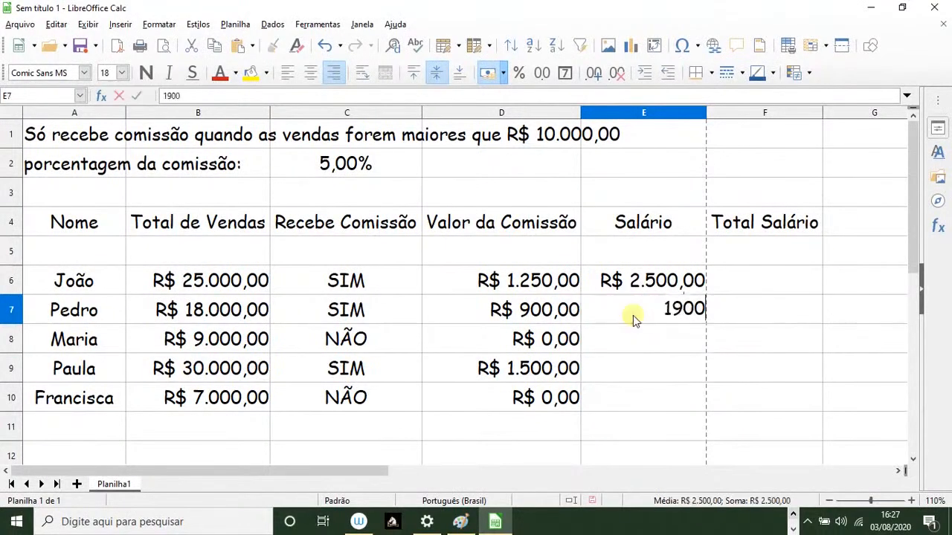
key(Return)
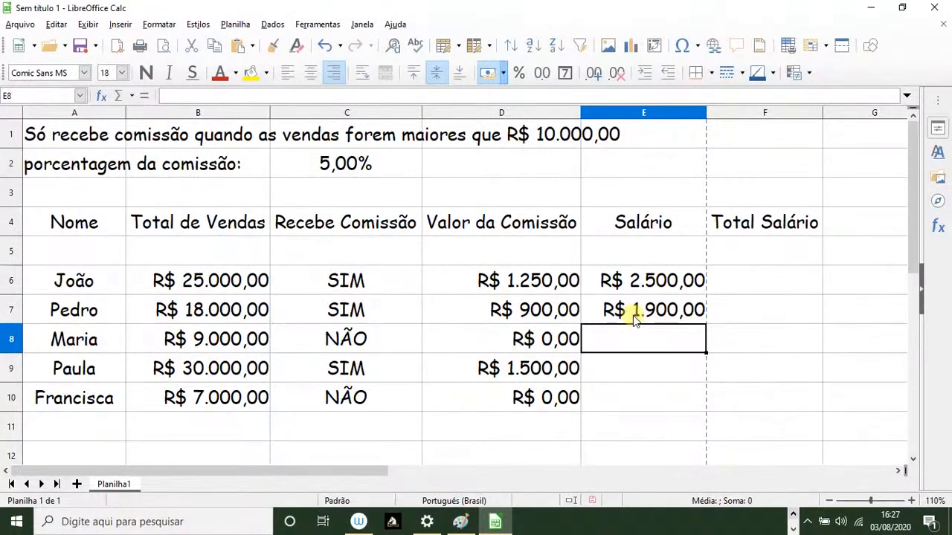
- Enter the remaining salaries in the Salário column: 1200 in E8, 2200 in E9 and 1200 in E10
text(1200)
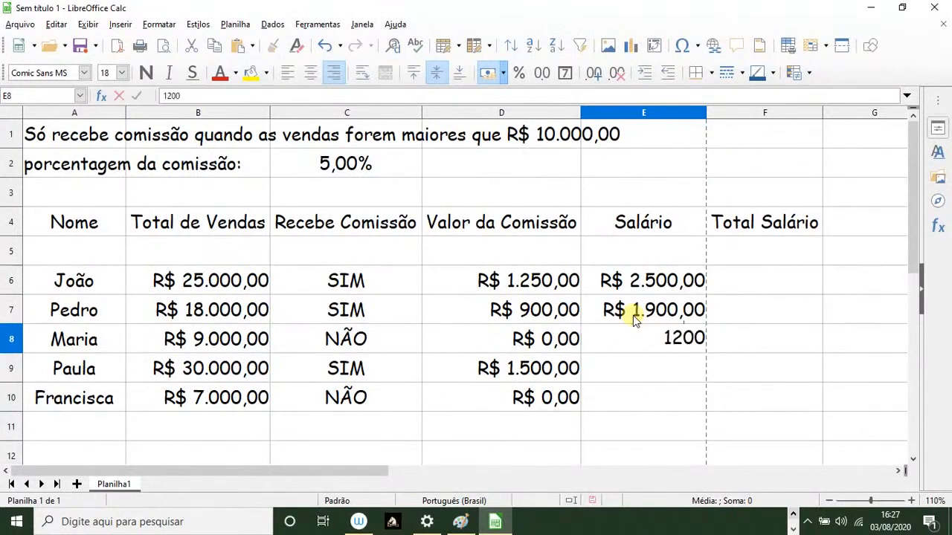
key(Return)
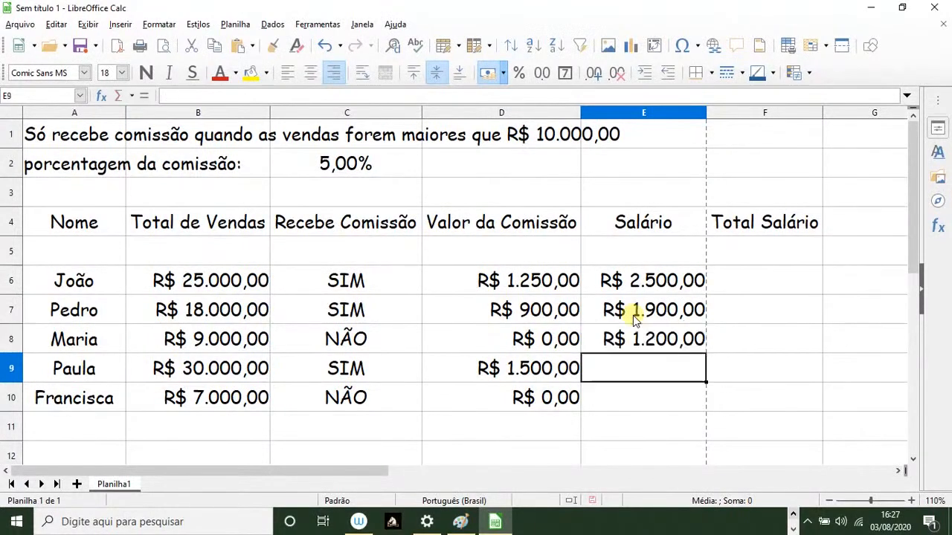
text(2200)
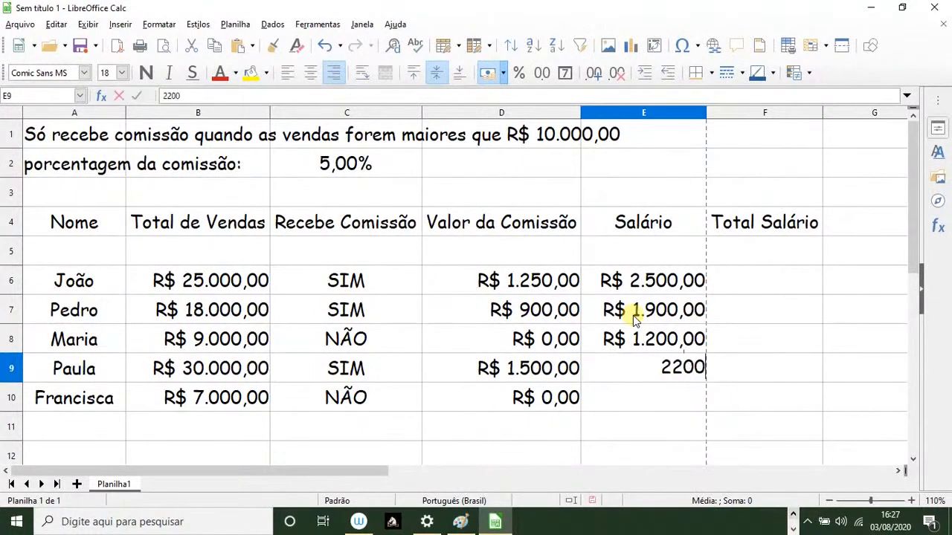
key(Return)
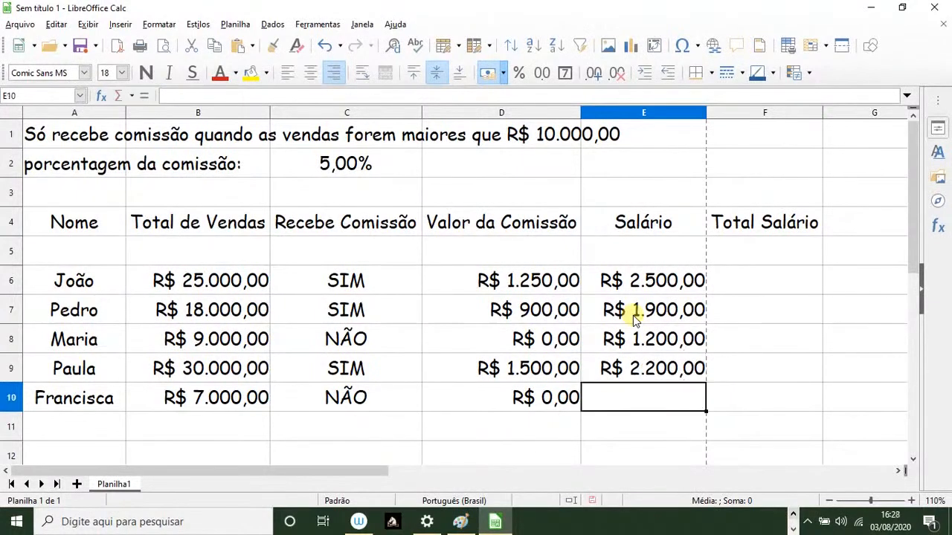
text(1200)
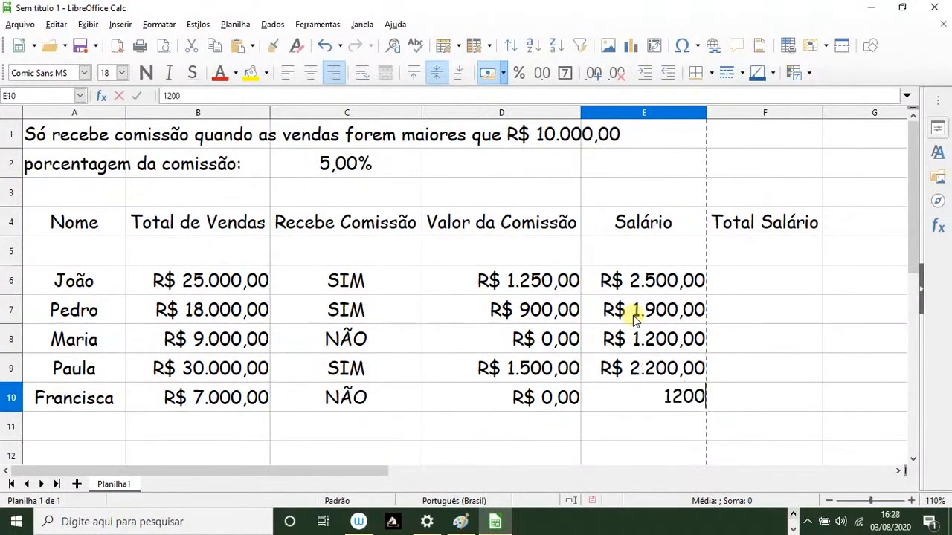
key(Return)
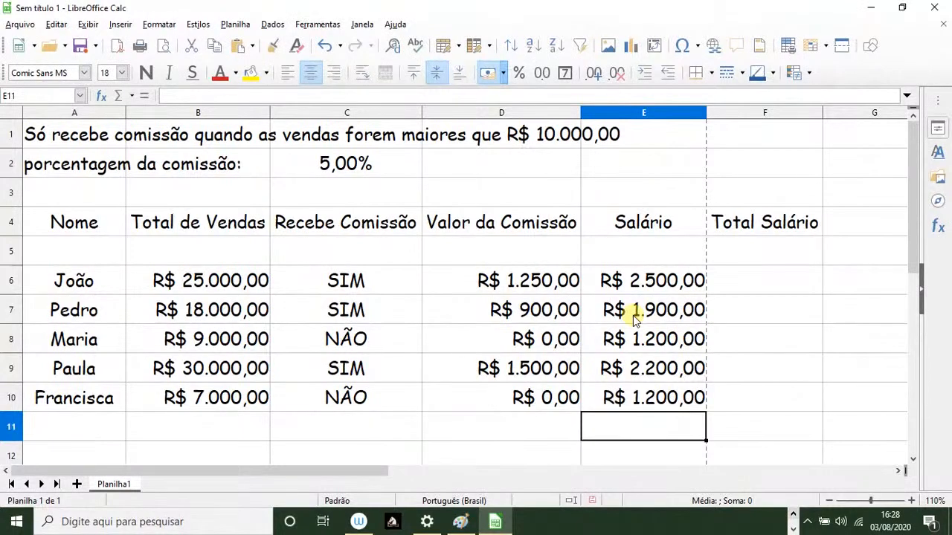
- Enter the formula =E6+D6 in F6 under Total Salário to add the salary and commission
click(732, 284)
text(=)
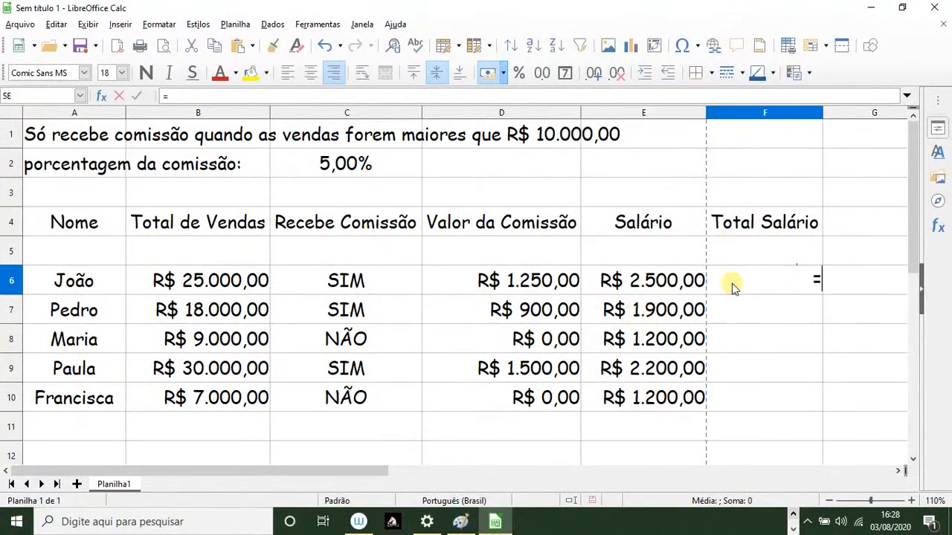
click(606, 287)
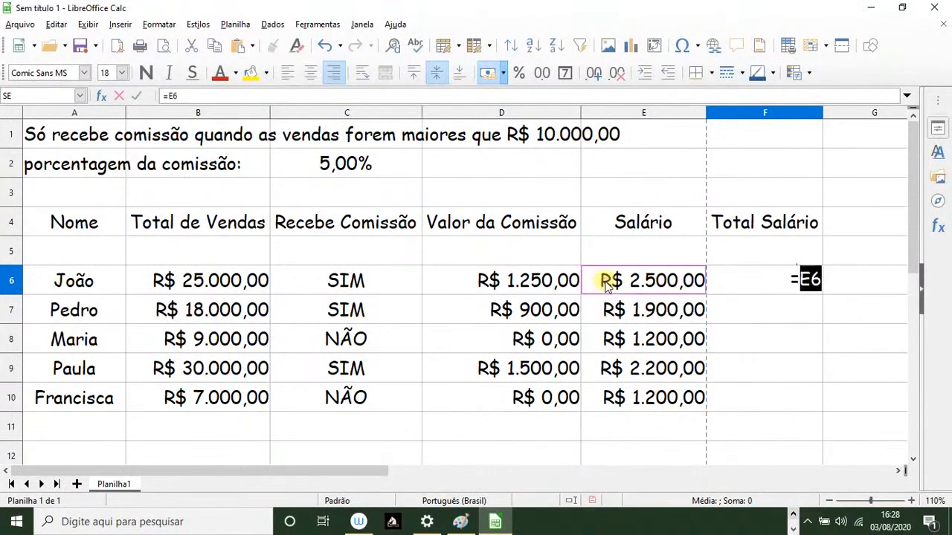
text(+)
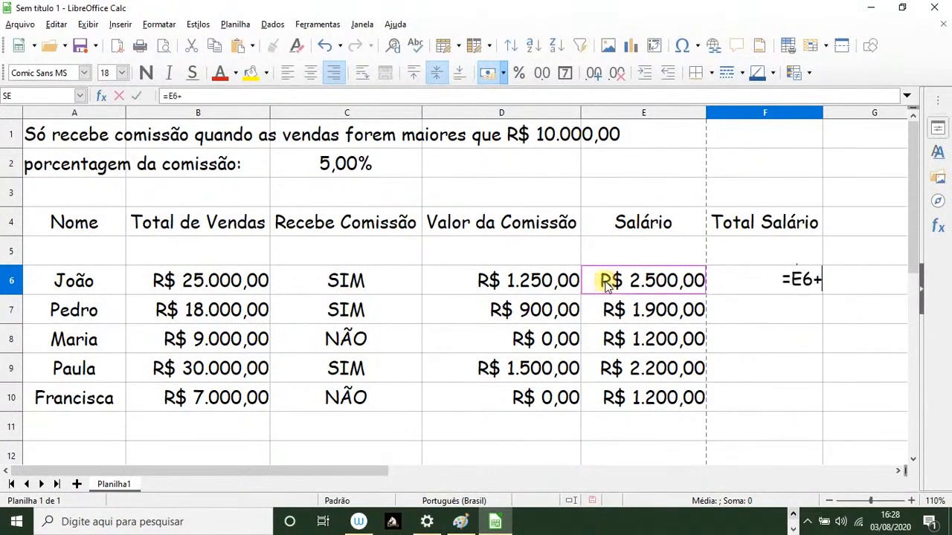
click(529, 289)
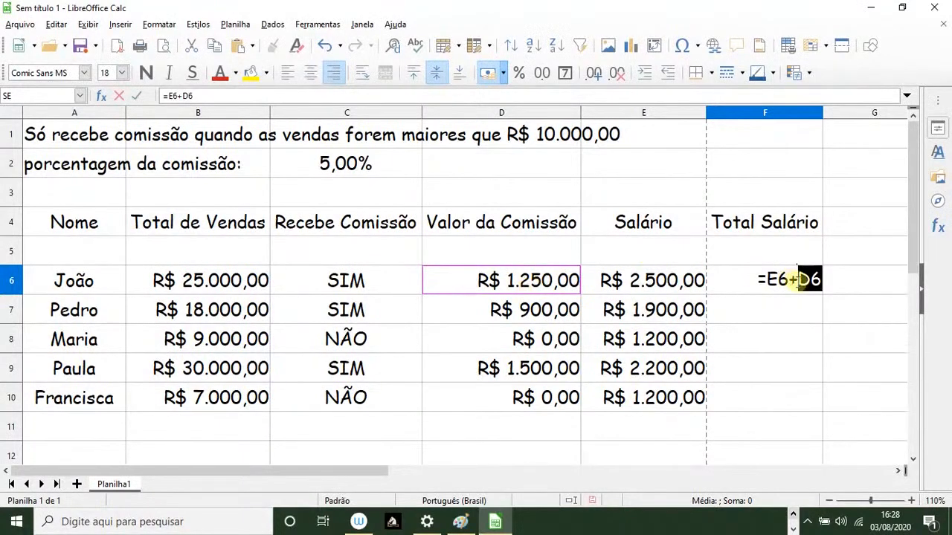
key(Return)
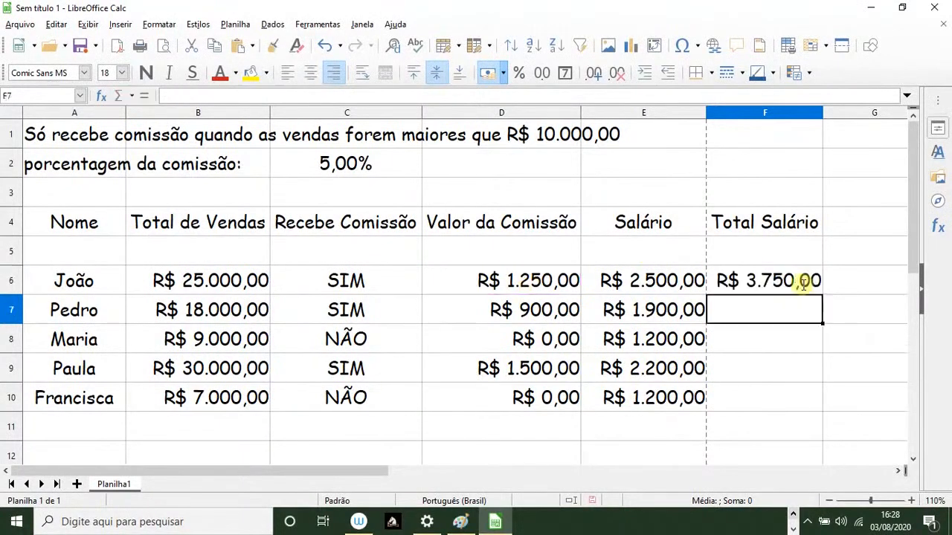
- Fill the Total Salário formula from F6 down through F10
click(787, 288)
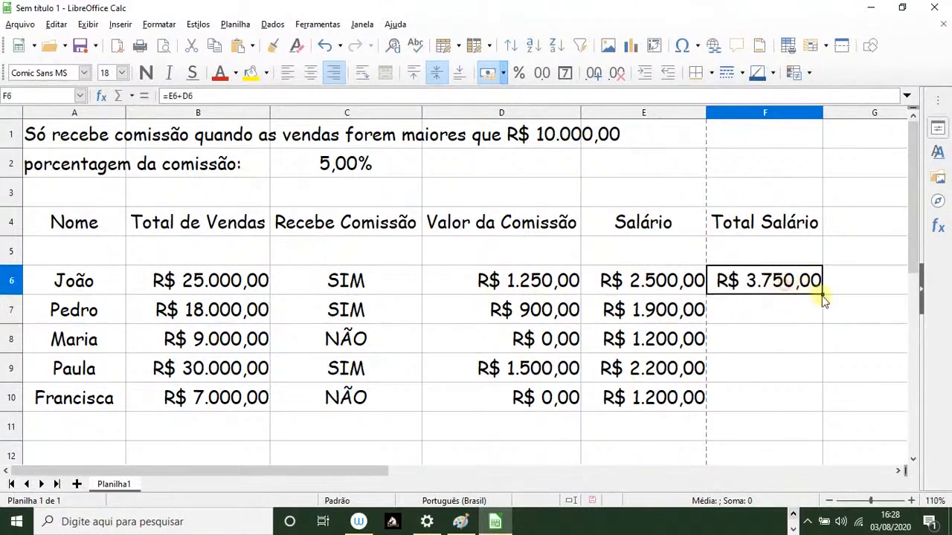
drag(824, 297, 825, 354)
click(480, 288)
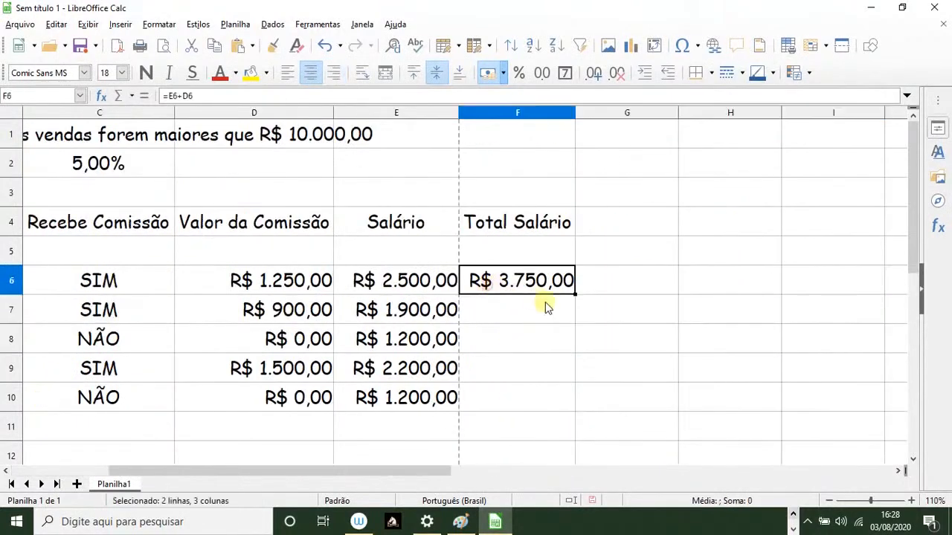
drag(576, 296, 552, 406)
drag(412, 471, 331, 476)
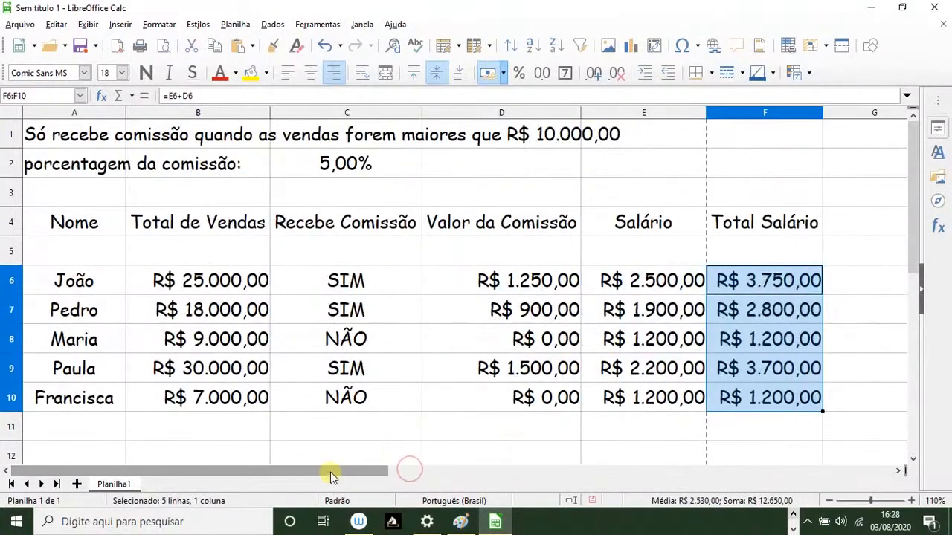
click(654, 398)
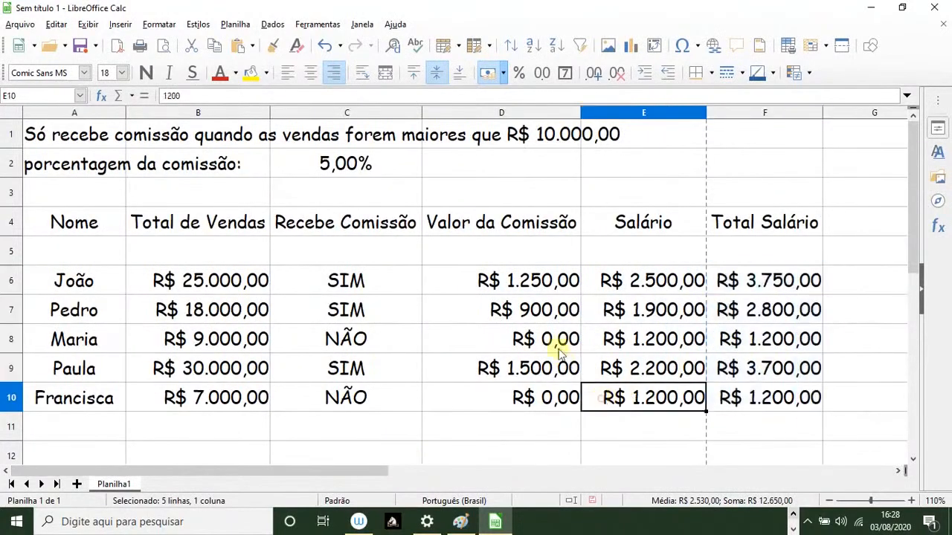
click(308, 284)
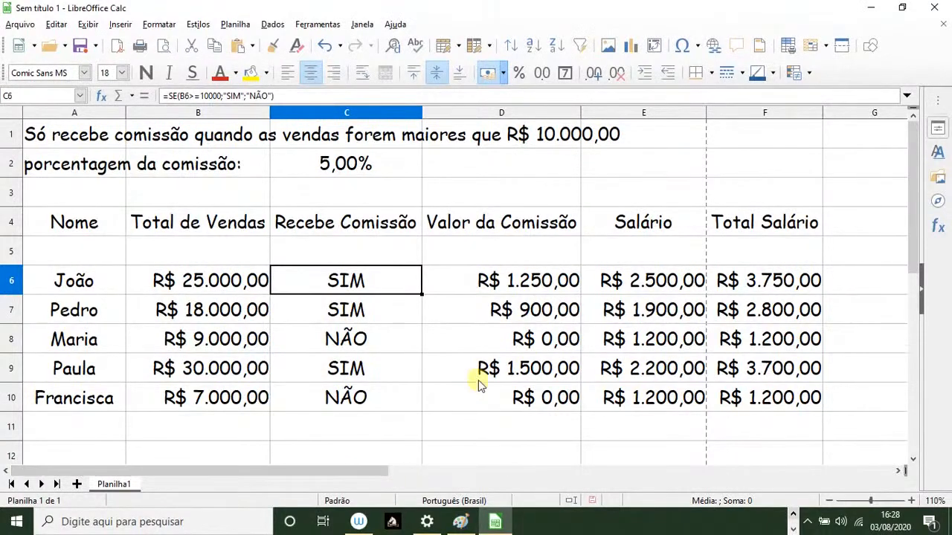
- Add 0.00 as the otherwise value of the SE formula in D8 under Valor da Comissão
click(513, 290)
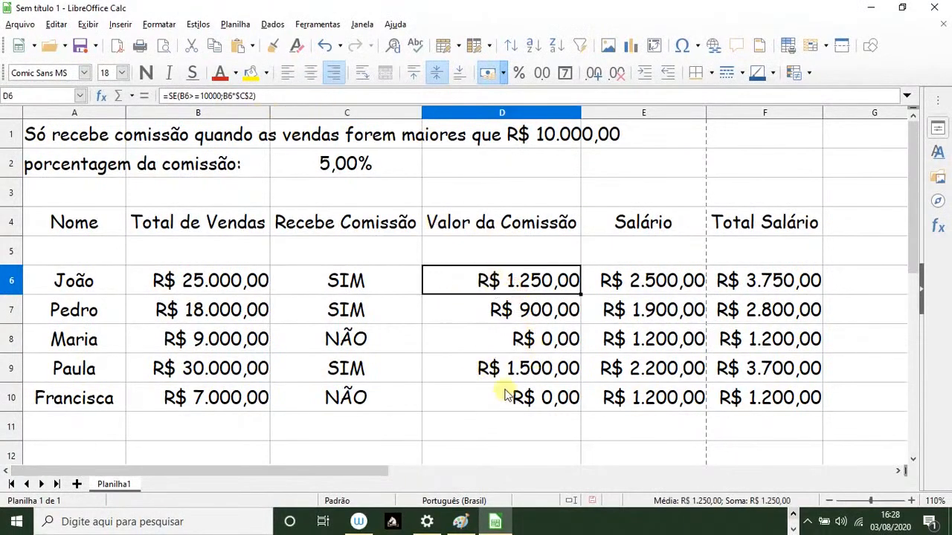
click(519, 348)
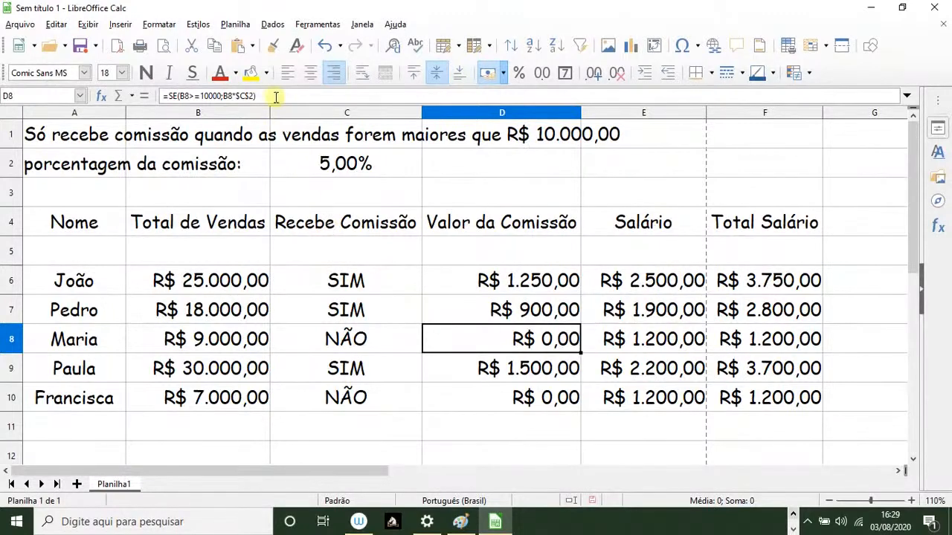
click(253, 96)
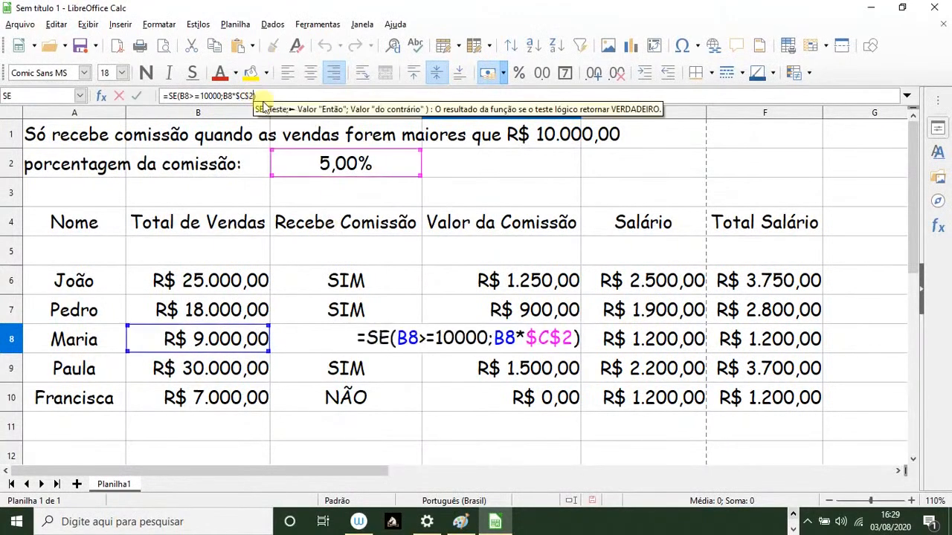
text(;)
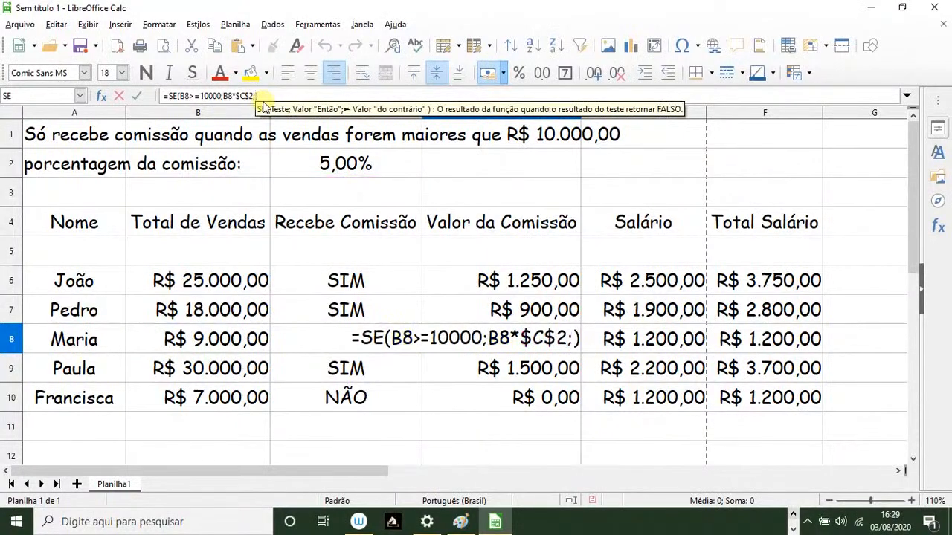
text(0.00)
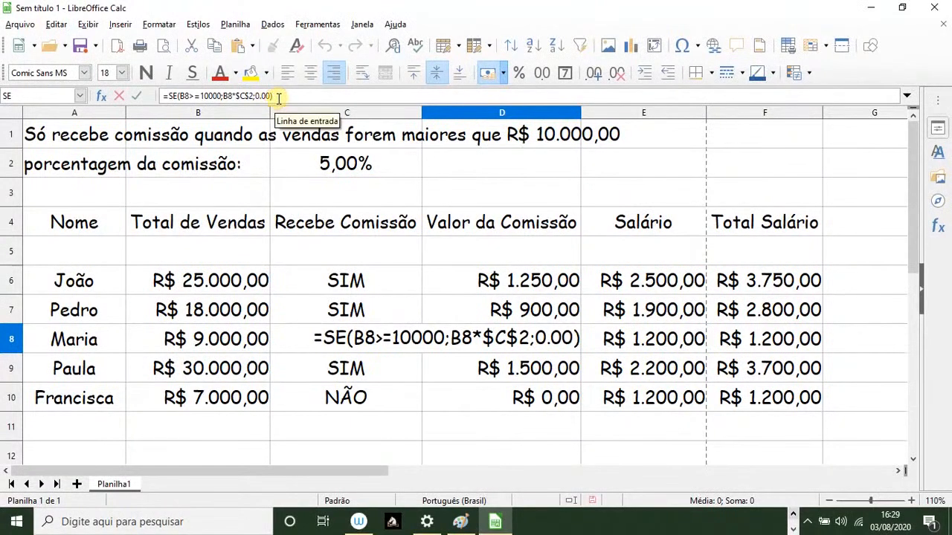
key(Return)
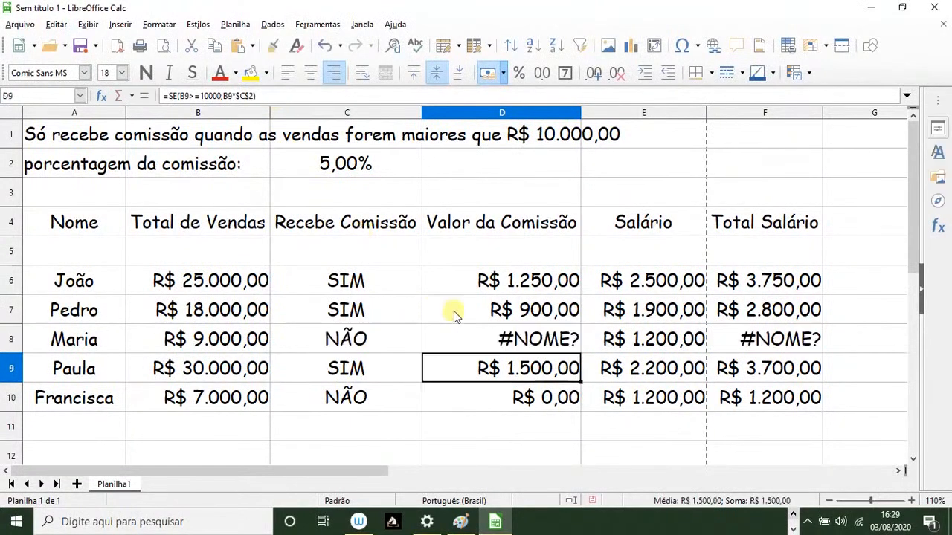
- Correct the otherwise value in D8's SE formula to 0,00 with a decimal comma
click(492, 338)
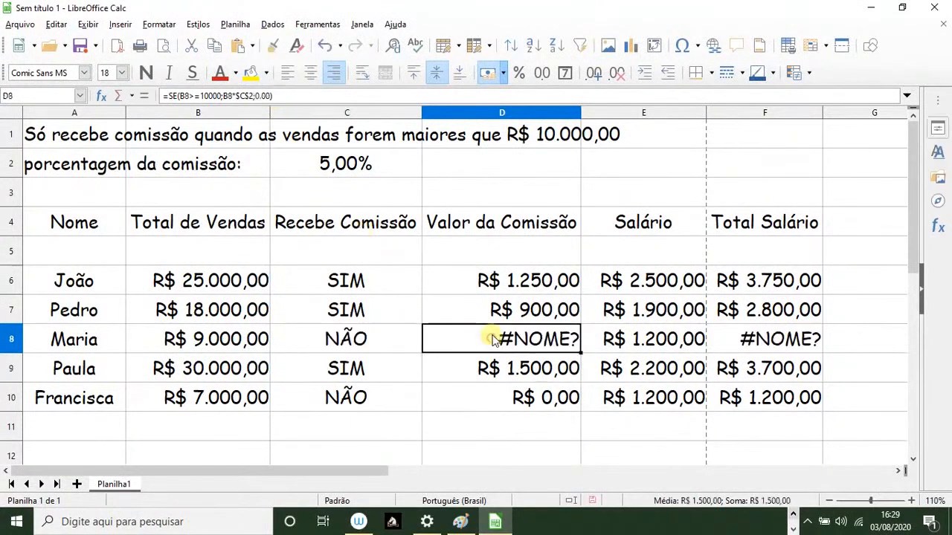
click(259, 95)
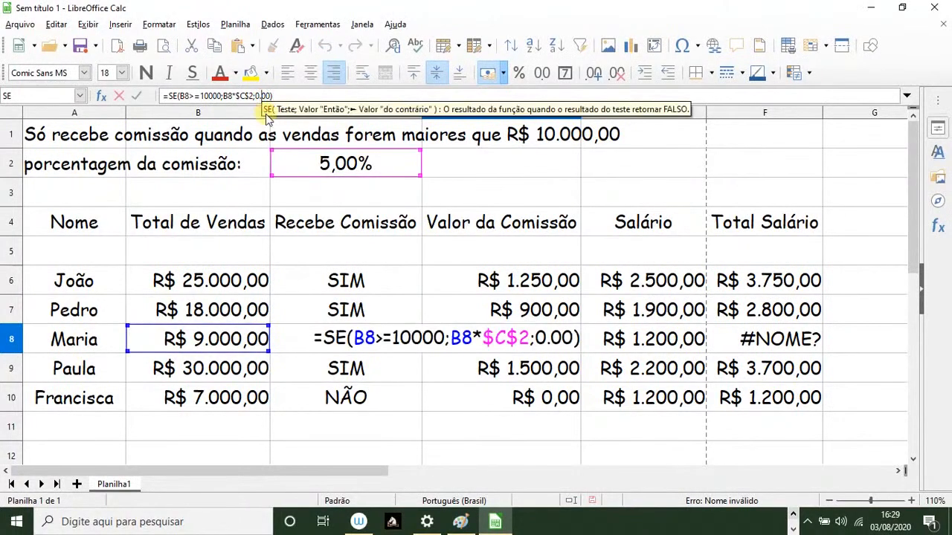
key(BackSpace)
text(,)
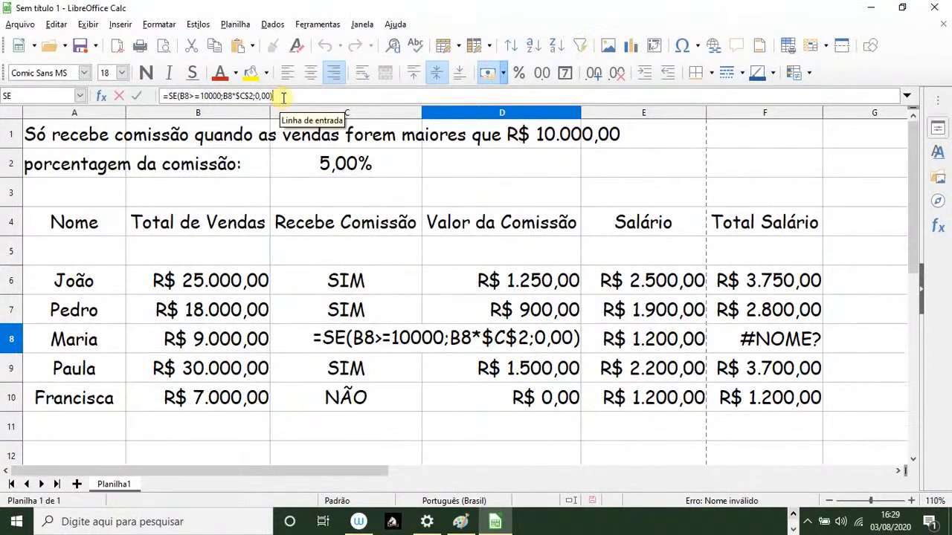
key(Return)
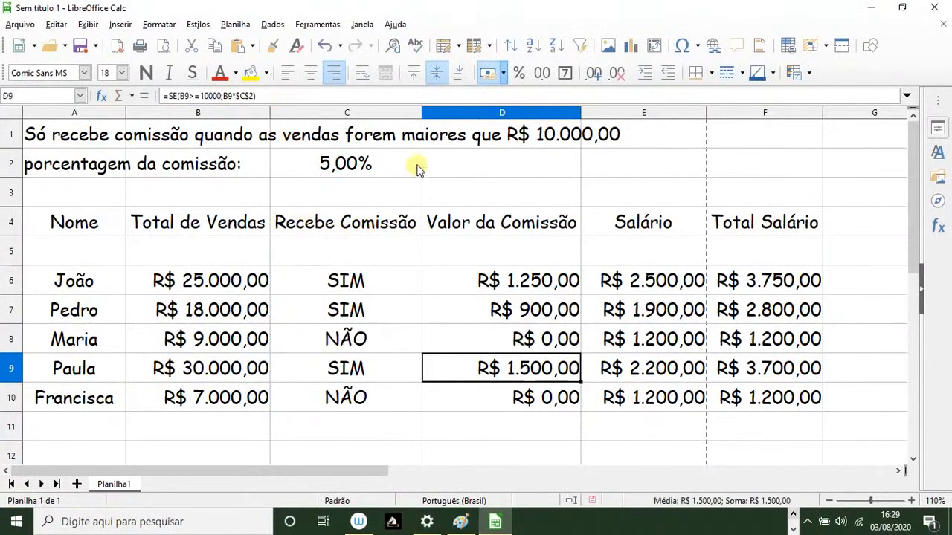
click(354, 434)
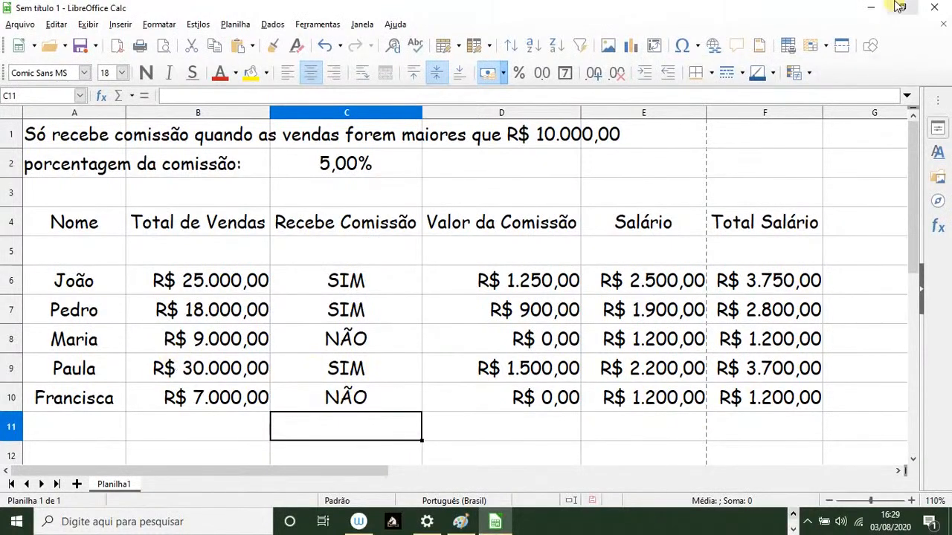
- Switch to the AULA 0013 drawing in Paint and review the handwritten SE syntax and its Aprovado/Reprovado example
key(alt+Tab)
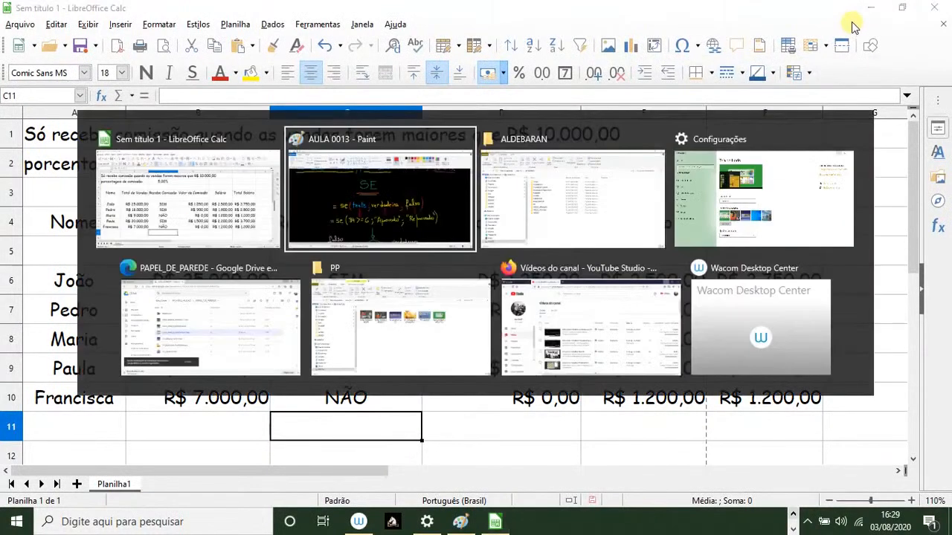
scroll(703, 182, up, 2)
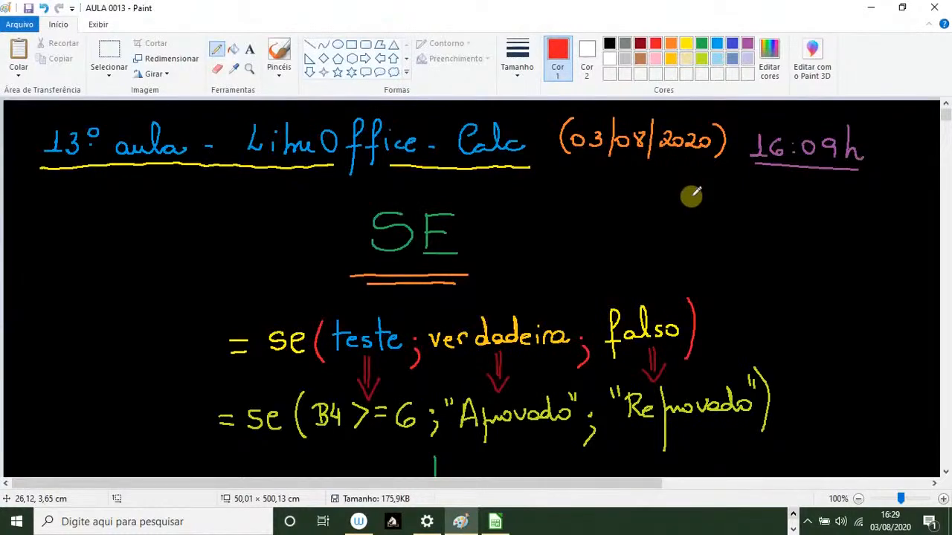
scroll(691, 195, down, 3)
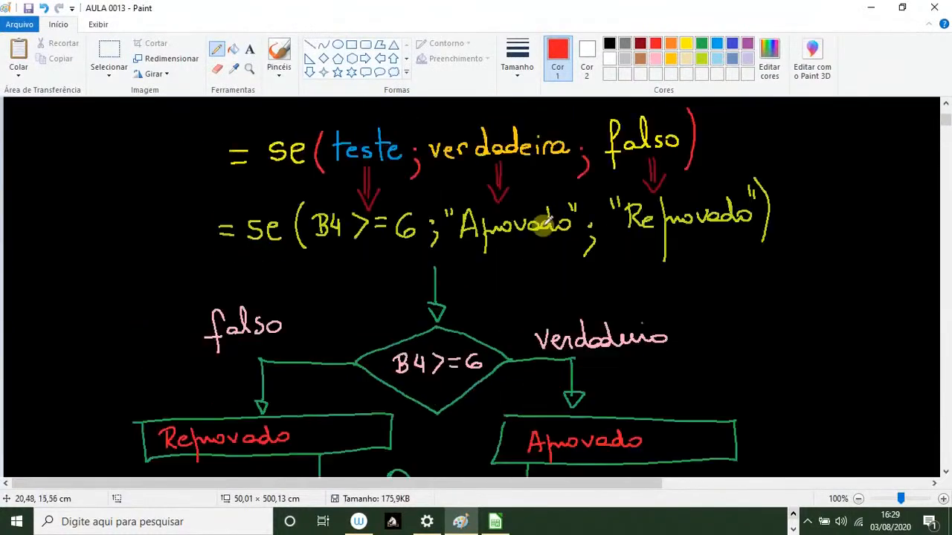
scroll(542, 245, up, 3)
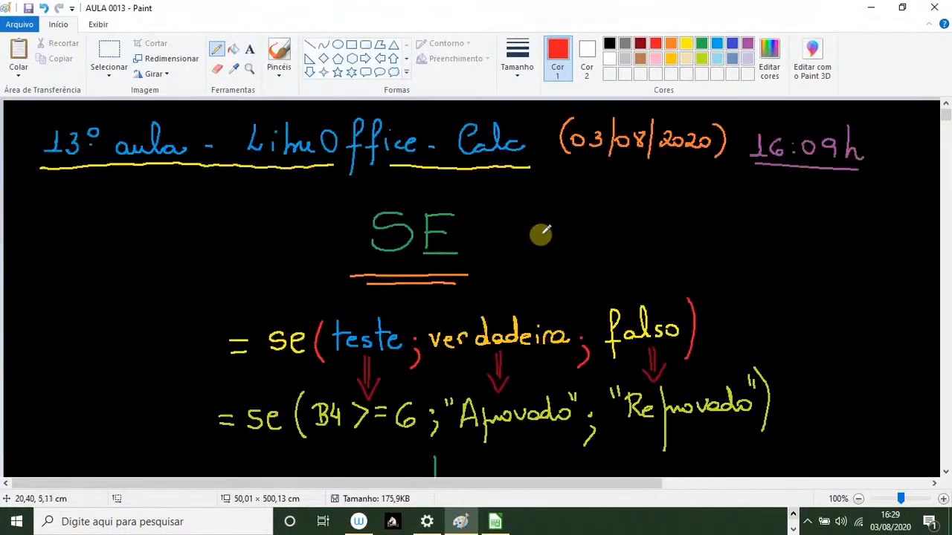
- Return to the LibreOffice Calc spreadsheet and look over the completed commission and salary table
key(alt+Tab)
scroll(327, 283, down, 3)
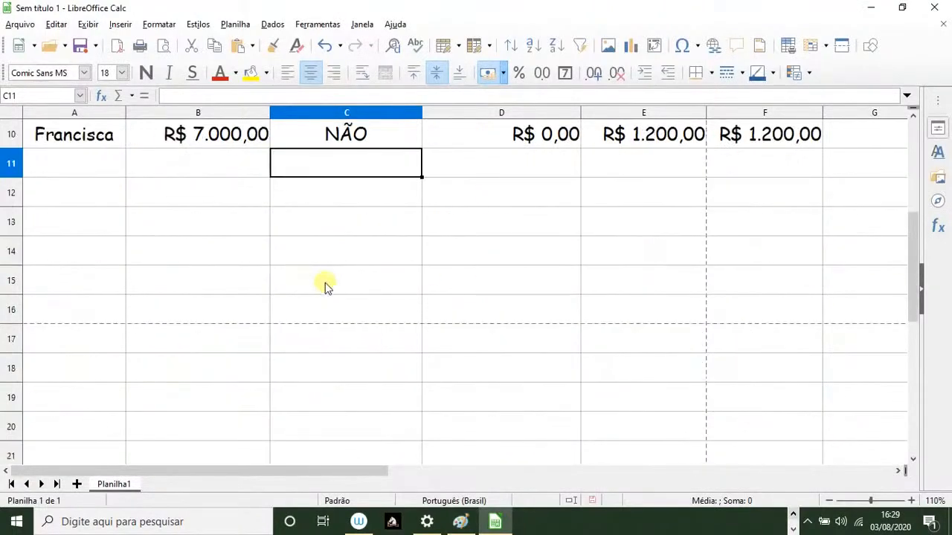
scroll(320, 285, up, 3)
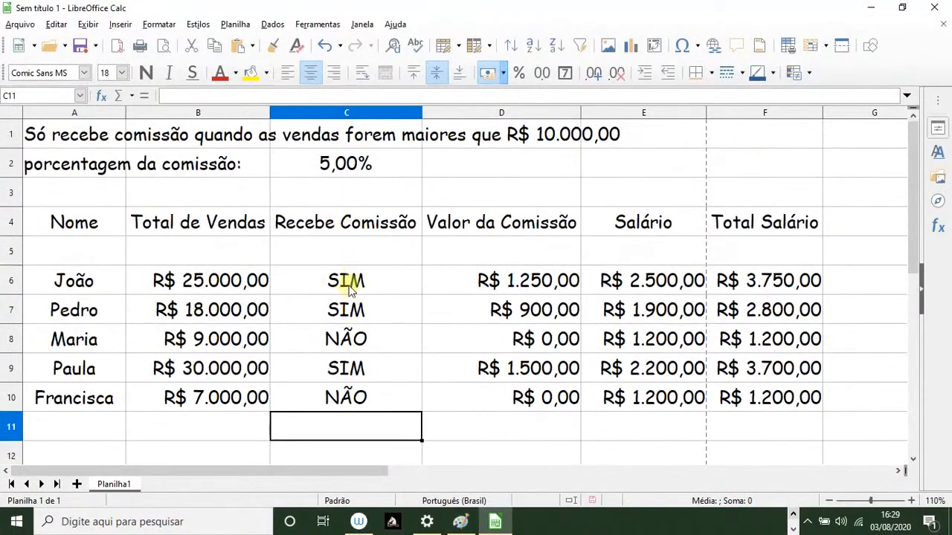
scroll(659, 290, down, 2)
scroll(489, 301, up, 2)
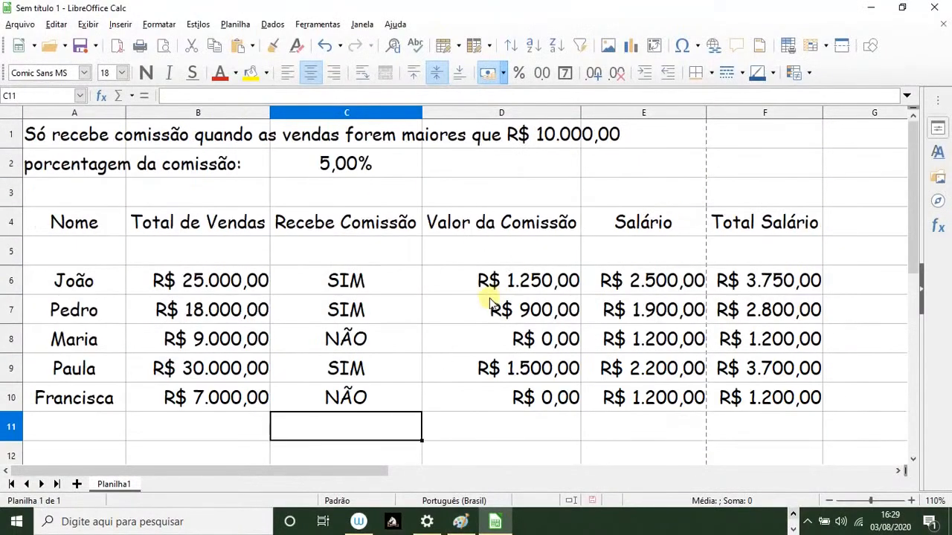